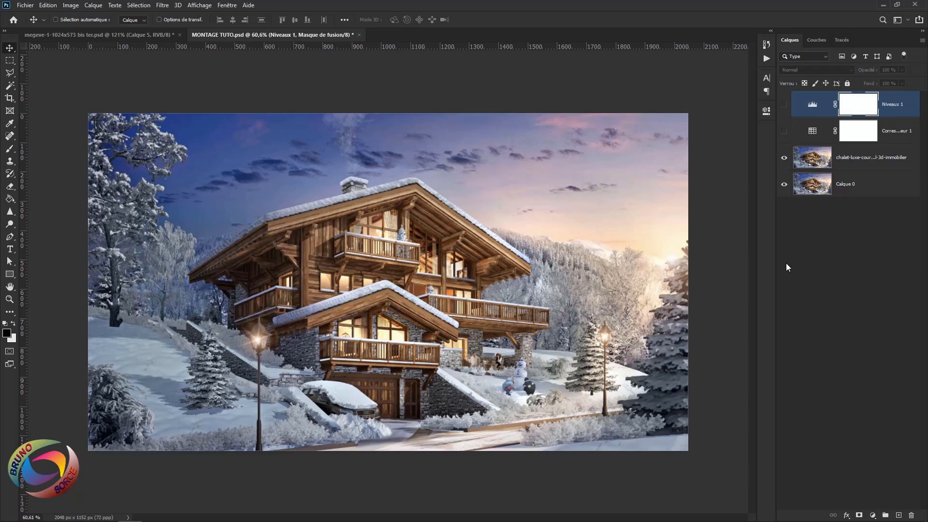
Hide the upper chalet image layer to view the base image in Calque 0 alone.
click(784, 158)
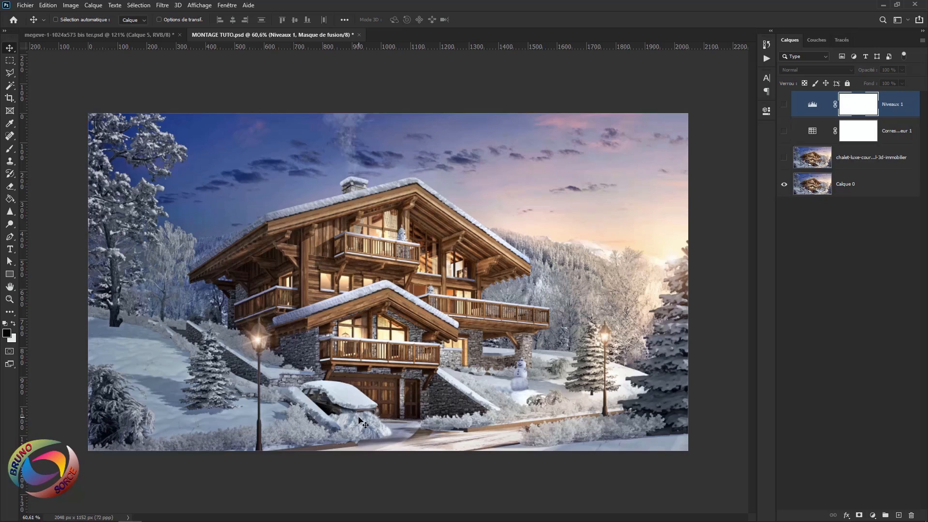
click(82, 37)
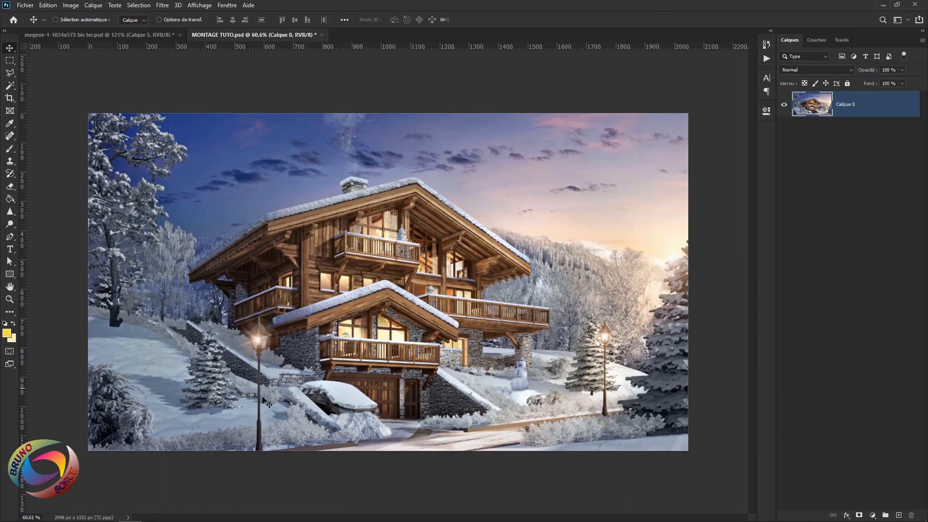
Unlock the Calque 0 layer and add a Color Lookup adjustment layer above it using the Moonlight.3DL 3D LUT.
click(847, 83)
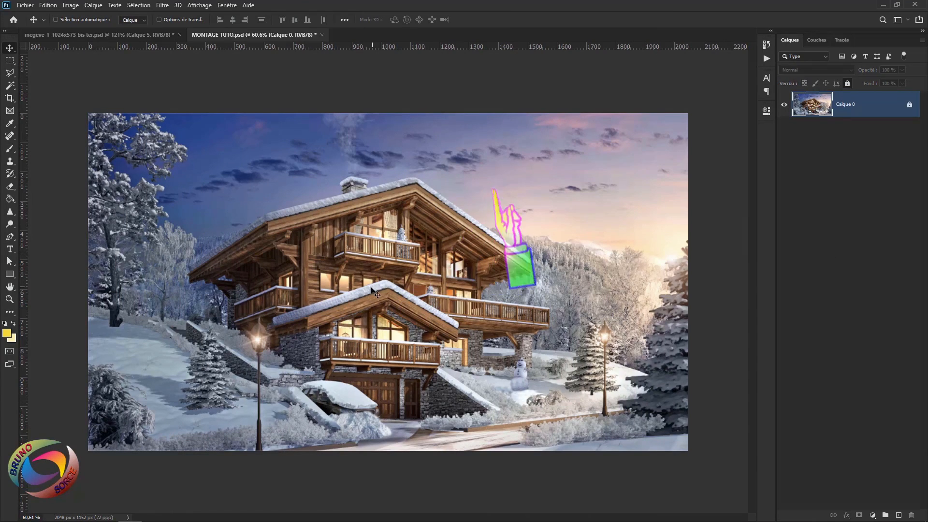
click(909, 106)
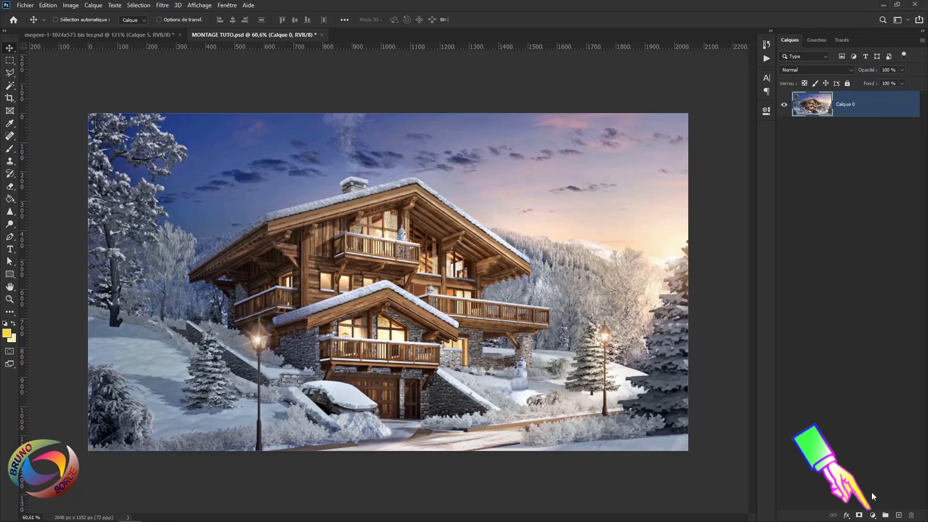
click(872, 515)
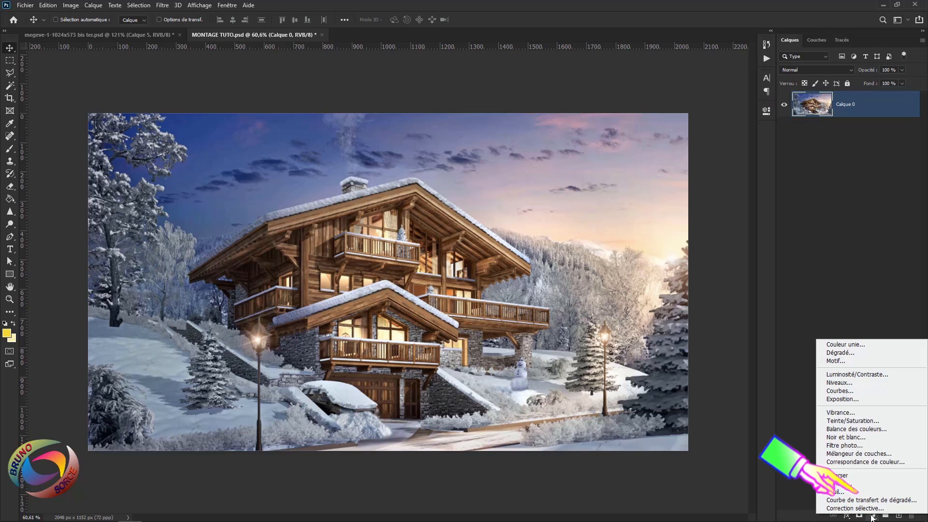
click(844, 463)
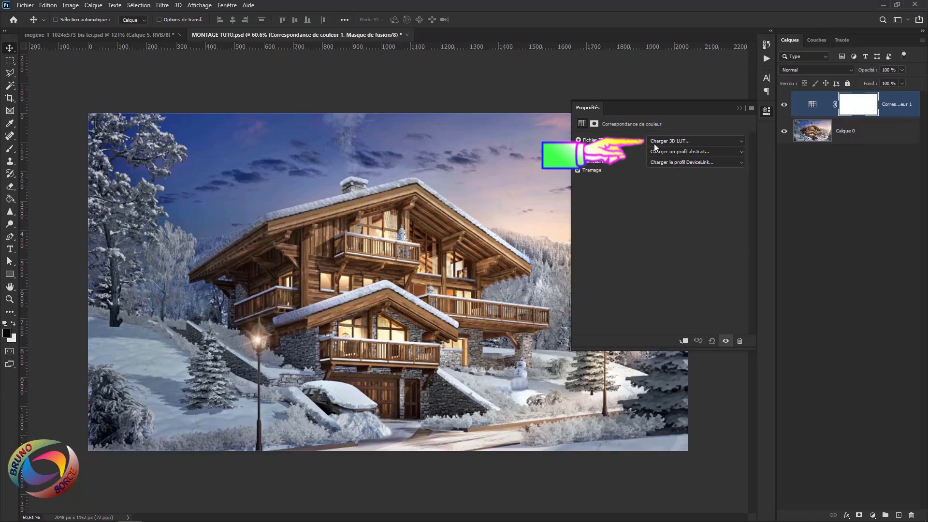
click(677, 142)
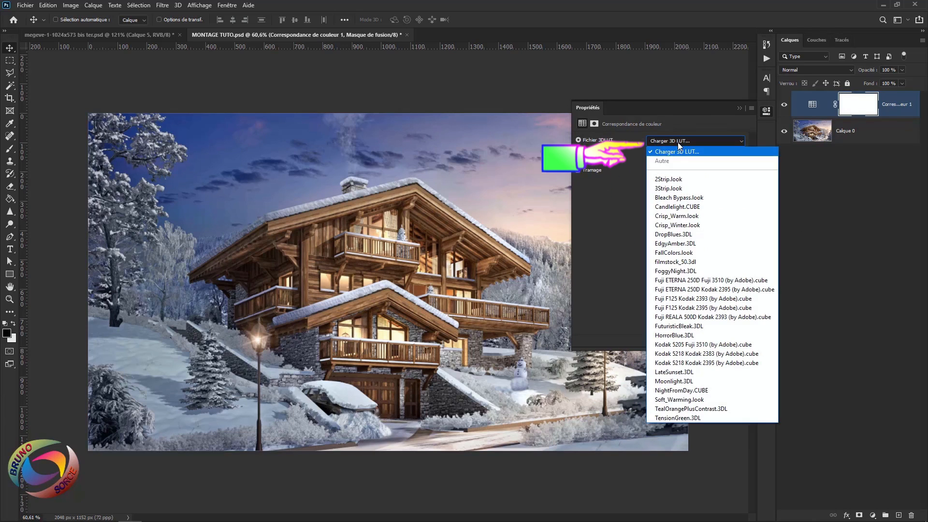
click(668, 382)
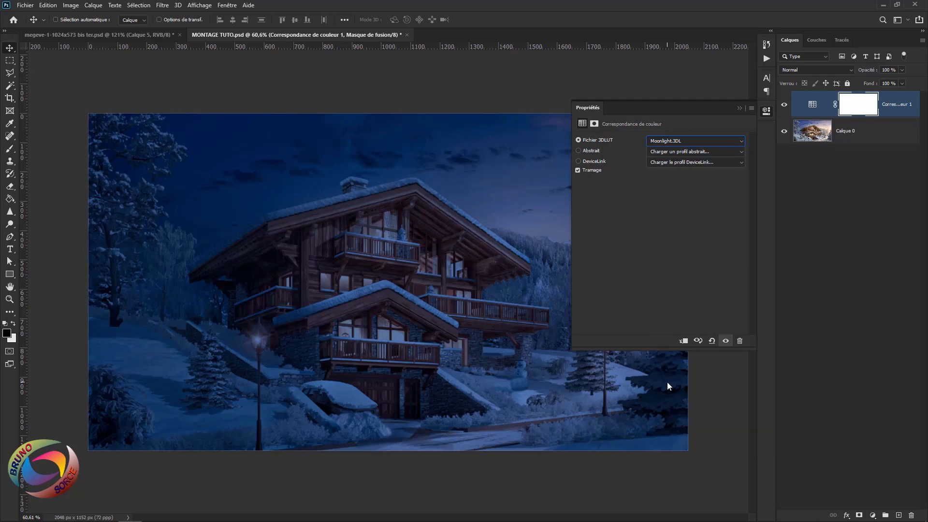
click(739, 109)
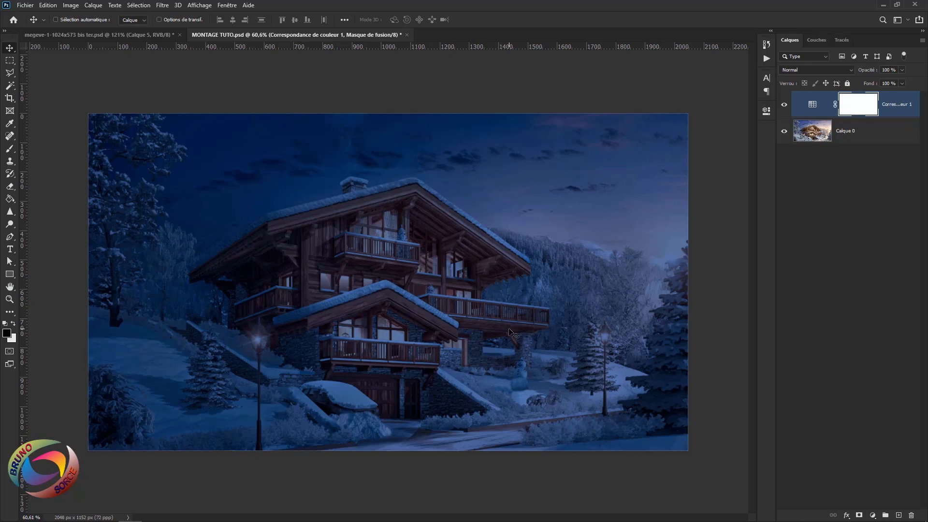
Add a Levels adjustment layer above the Color Lookup layer and darken the midtones to 0.71.
click(890, 104)
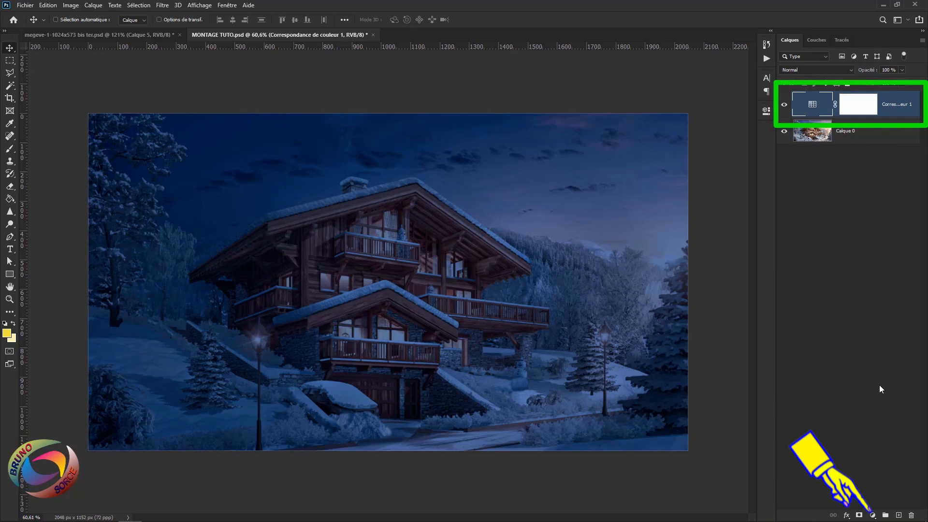
click(872, 516)
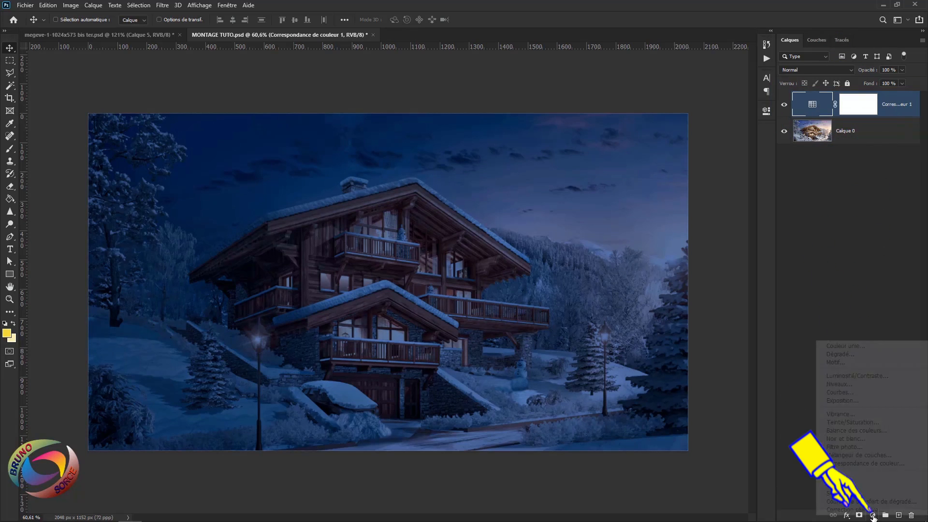
click(833, 385)
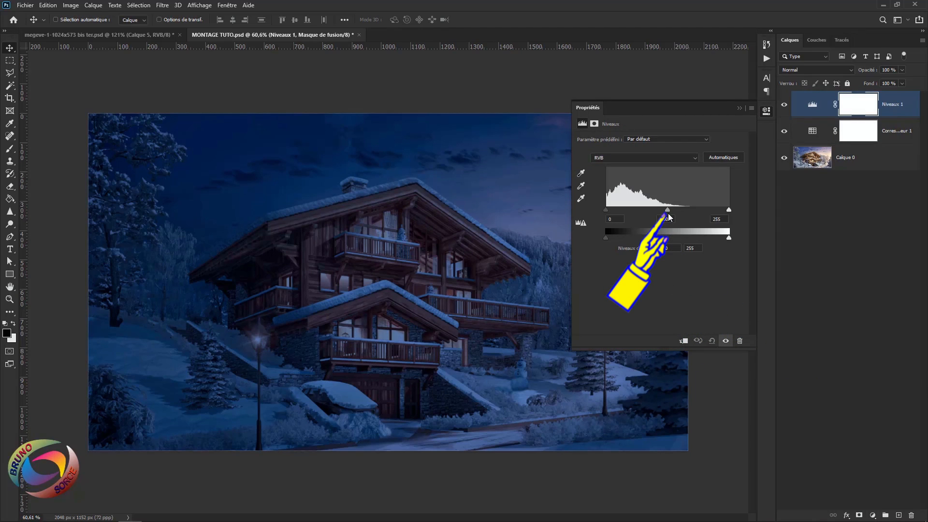
drag(668, 211, 669, 211)
mouse_move(675, 210)
mouse_down()
mouse_move(688, 216)
mouse_move(676, 216)
mouse_up()
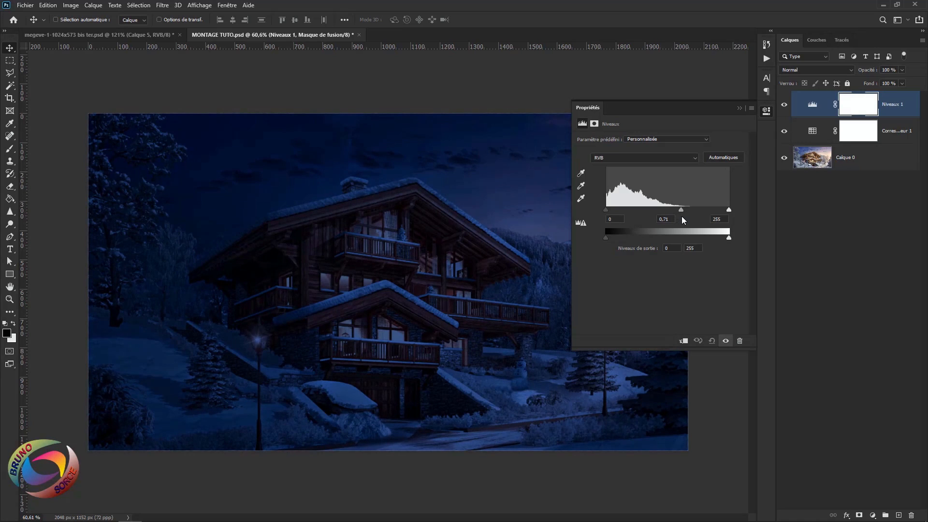
click(740, 108)
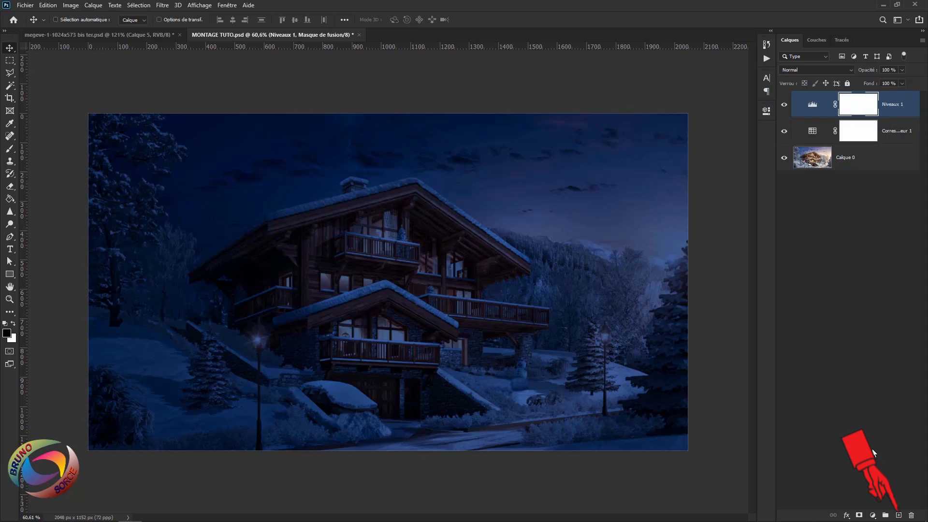
Create a new empty layer above the Levels adjustment and set the foreground colour to a bright yellow.
click(898, 516)
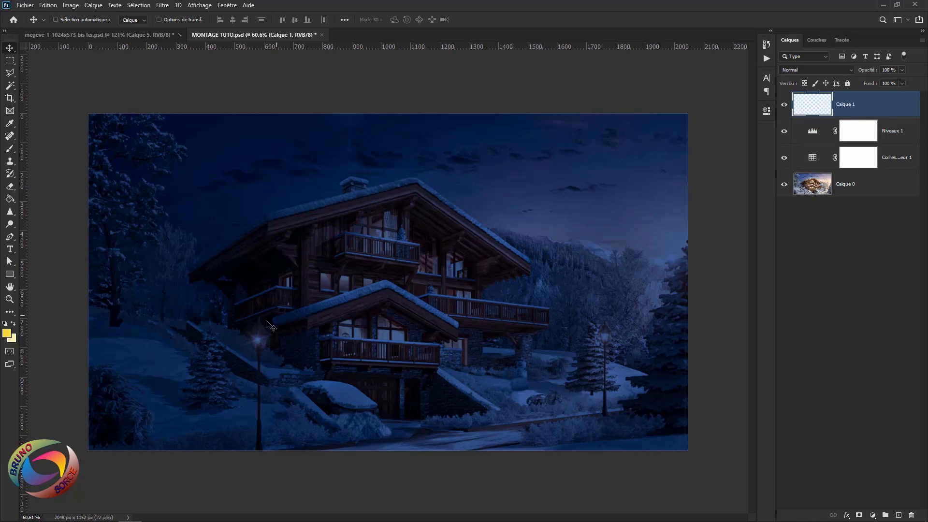
click(7, 335)
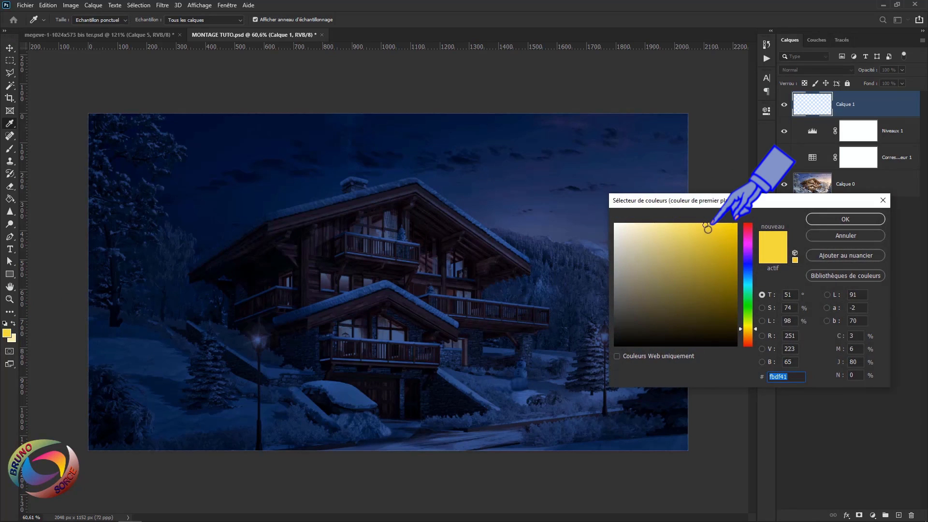
click(707, 226)
click(831, 221)
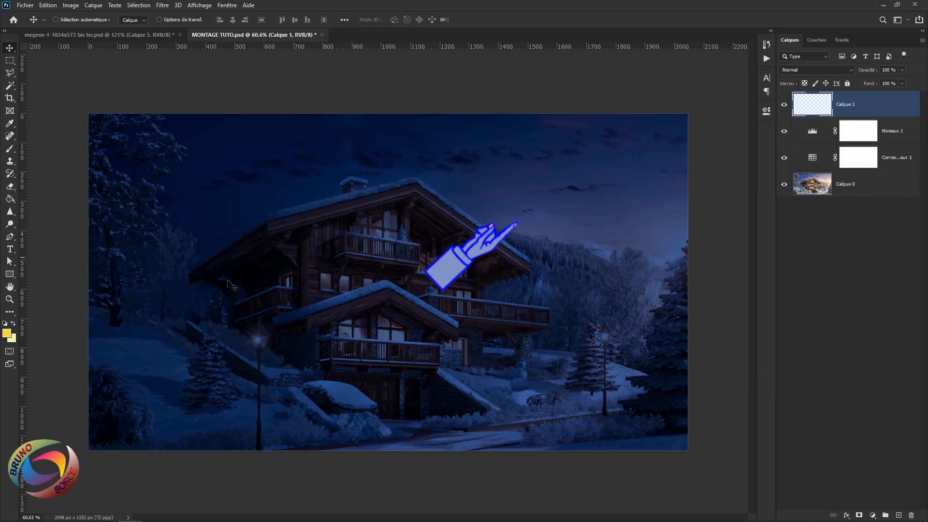
Set the background colour to a lighter yellow than the foreground.
click(12, 341)
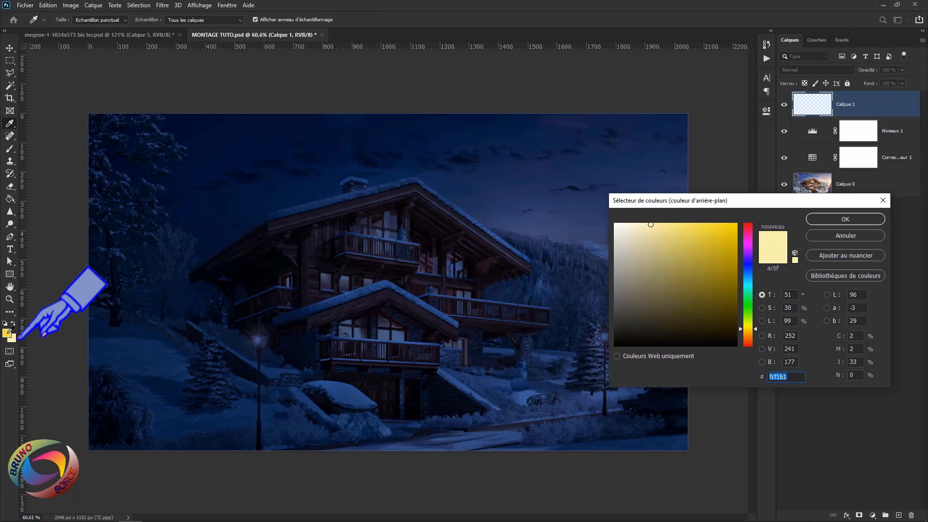
click(707, 225)
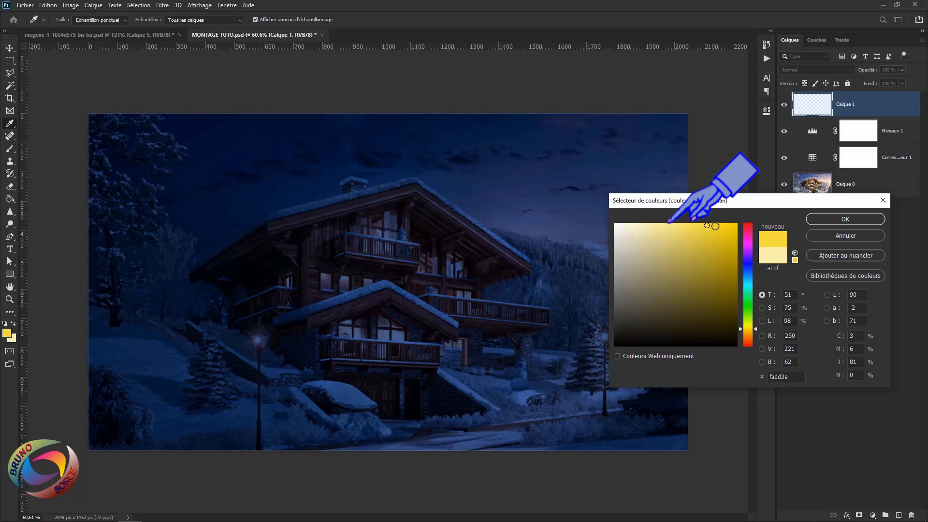
click(665, 226)
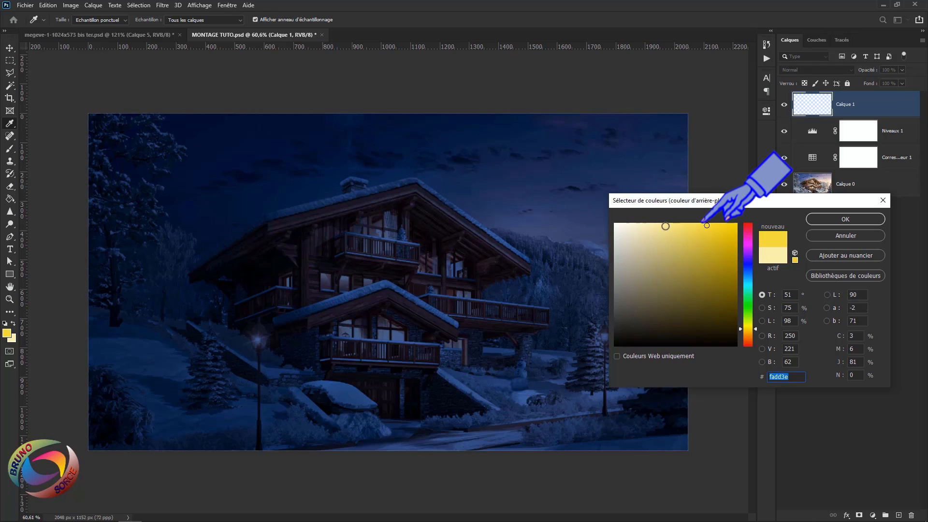
click(828, 220)
Select the Brush tool with a 13 px soft round tip at 0 % hardness.
key(b)
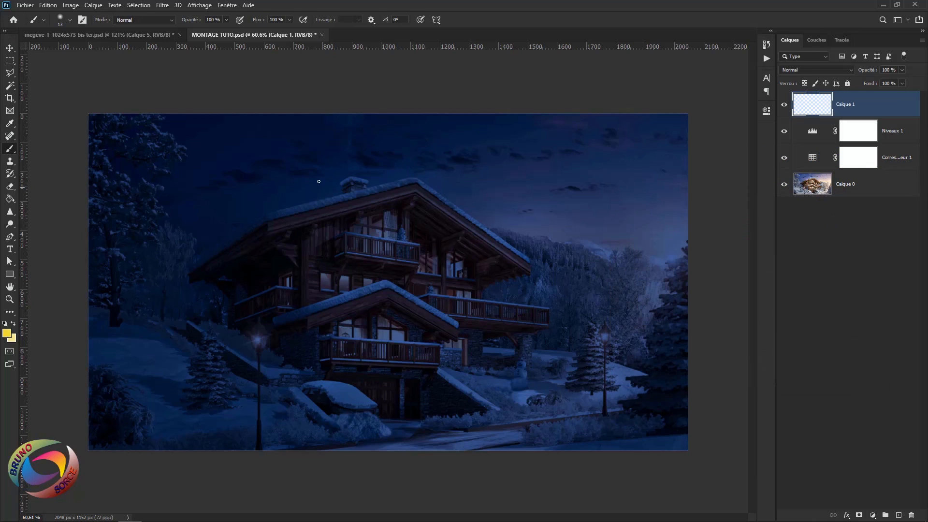
right_click(10, 150)
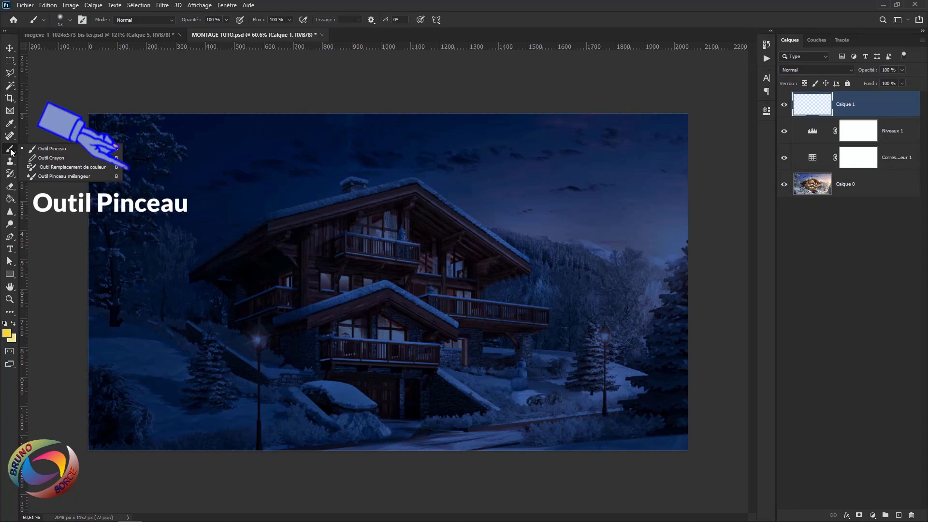
click(54, 148)
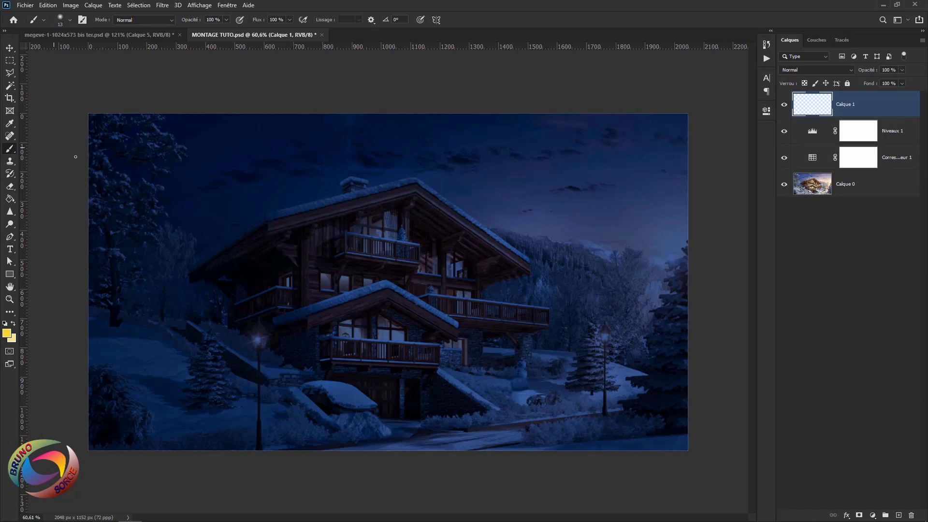
right_click(173, 172)
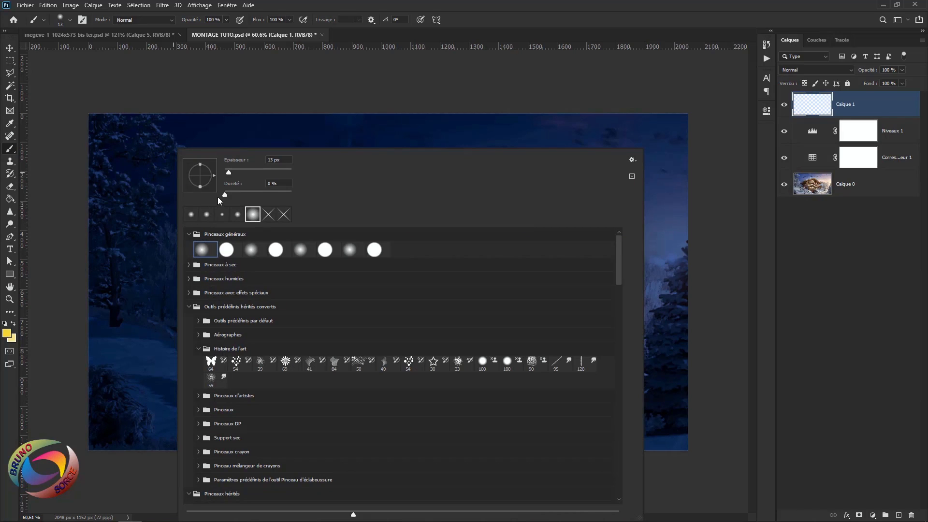
click(273, 183)
click(484, 19)
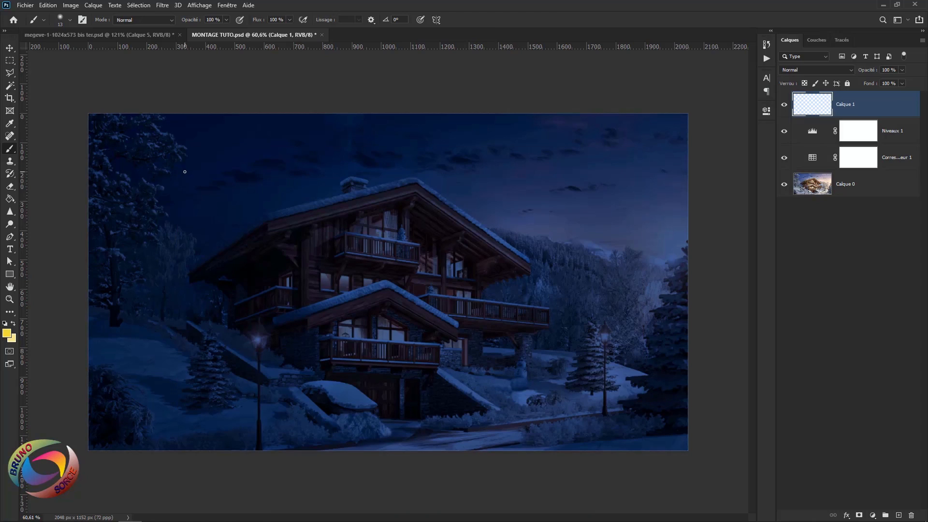
Open the brush tip shape settings, set the soft tip to 57 px and paint continuous red test strokes across the chalet.
click(83, 22)
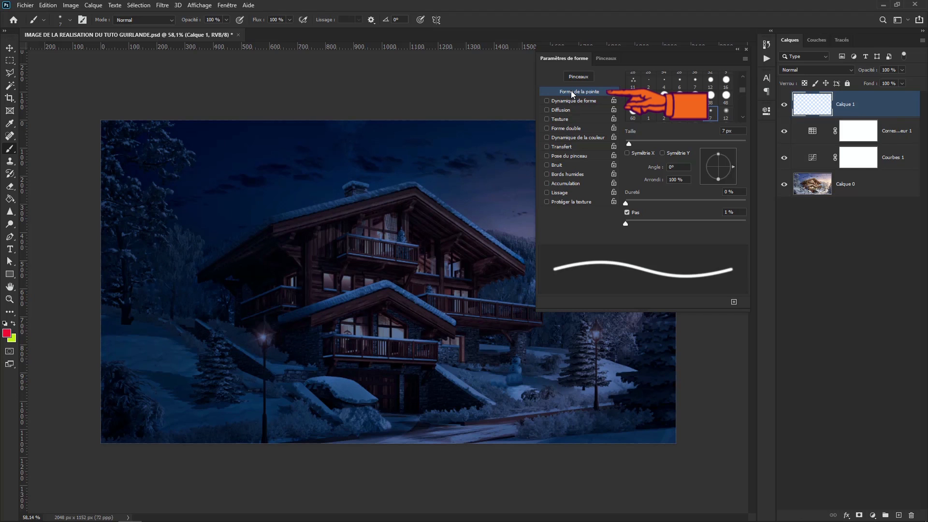
mouse_move(630, 141)
mouse_down()
mouse_move(668, 141)
mouse_move(636, 141)
mouse_up()
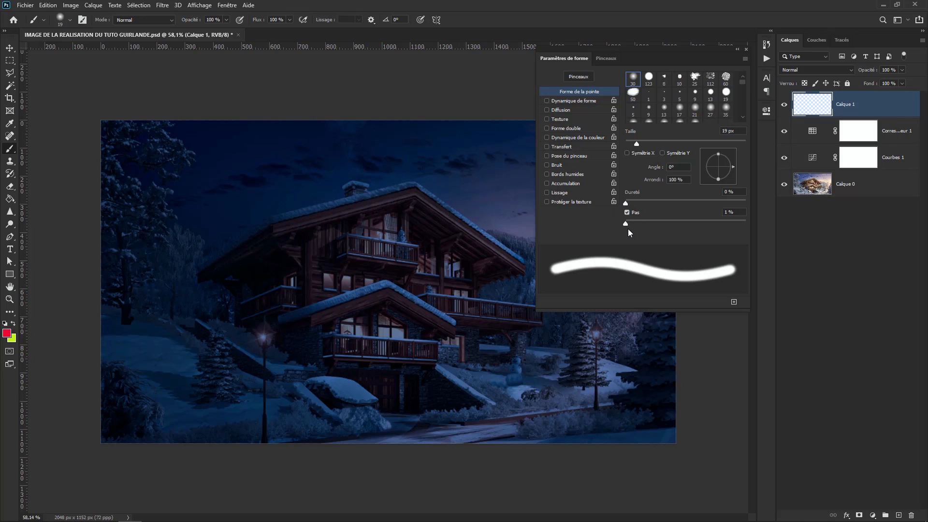
alt+right_click(269, 262)
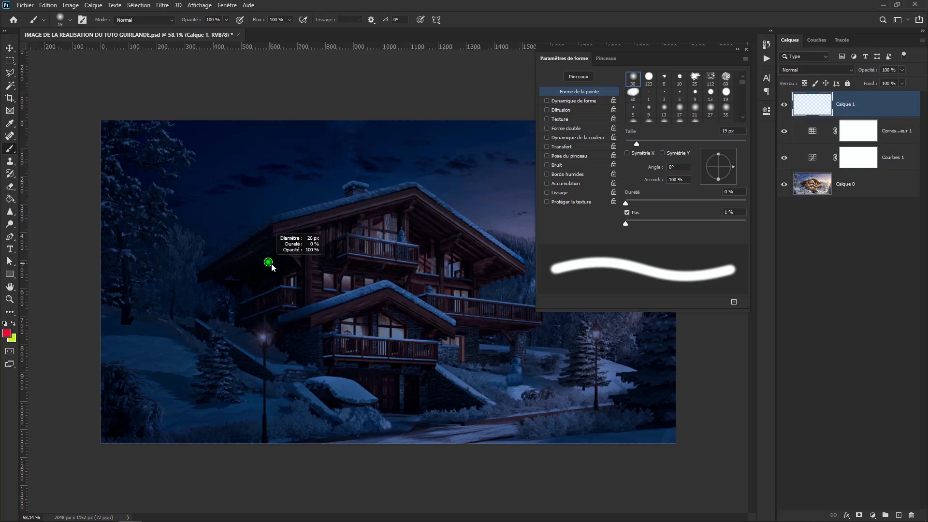
click(195, 279)
drag(235, 278, 466, 276)
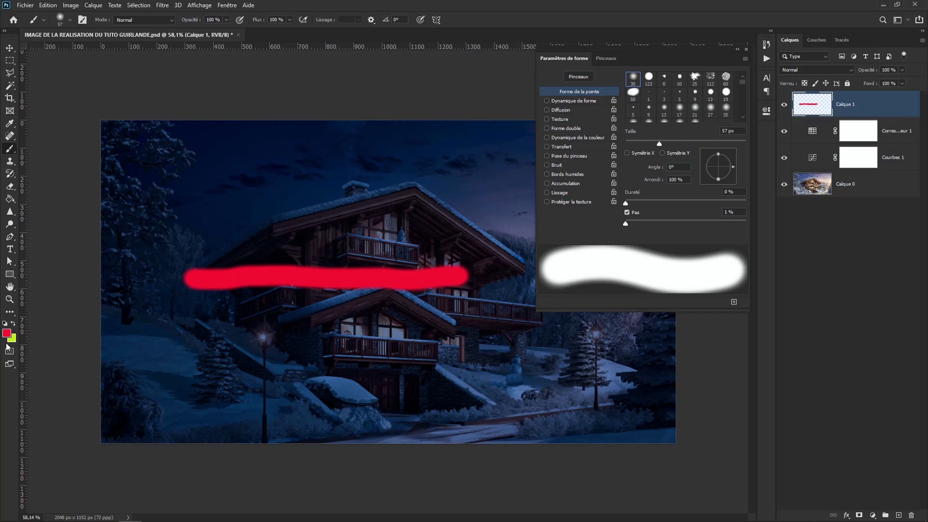
mouse_move(206, 251)
mouse_down()
mouse_move(383, 238)
mouse_move(310, 253)
mouse_move(347, 242)
mouse_up()
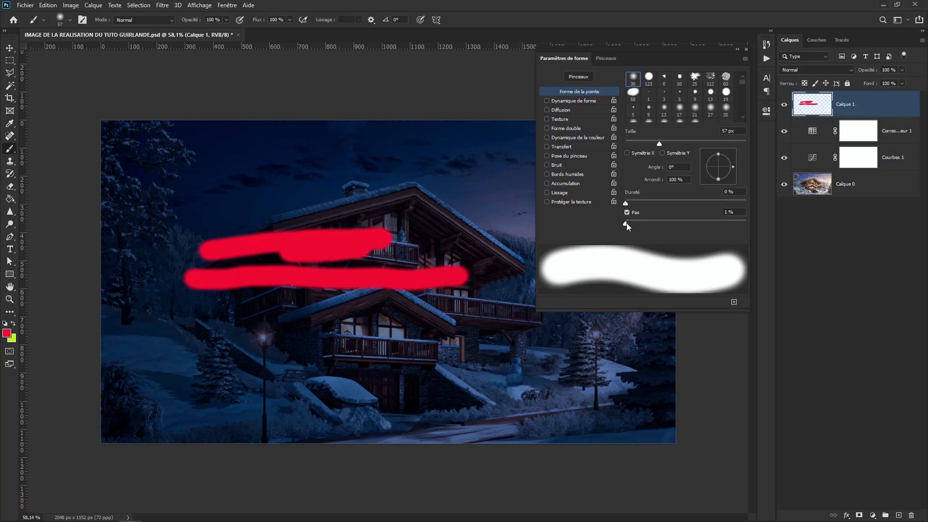
Set the brush spacing to 171 % and the size to 40 px, and paint a dotted red test line below the solid strokes.
drag(627, 222, 636, 222)
drag(638, 222, 708, 225)
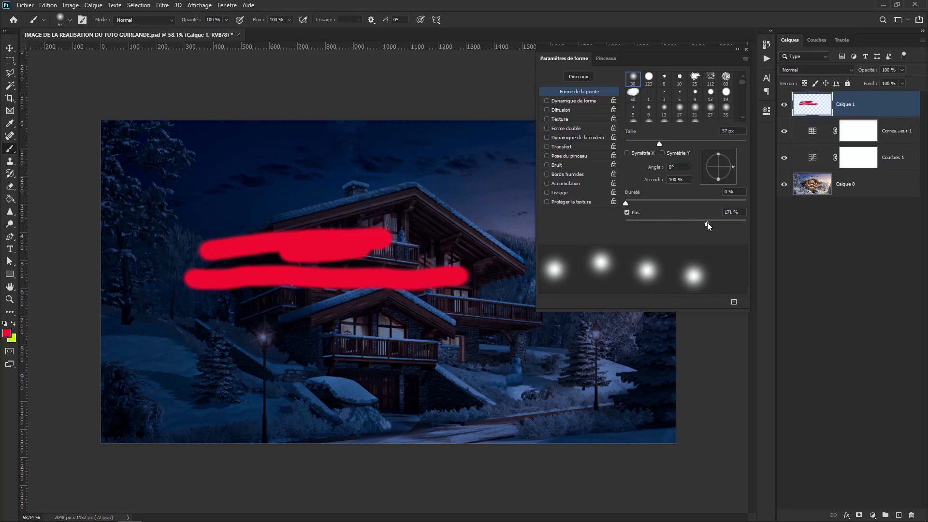
key(bracketleft)
key(bracketleft)
drag(202, 319, 502, 313)
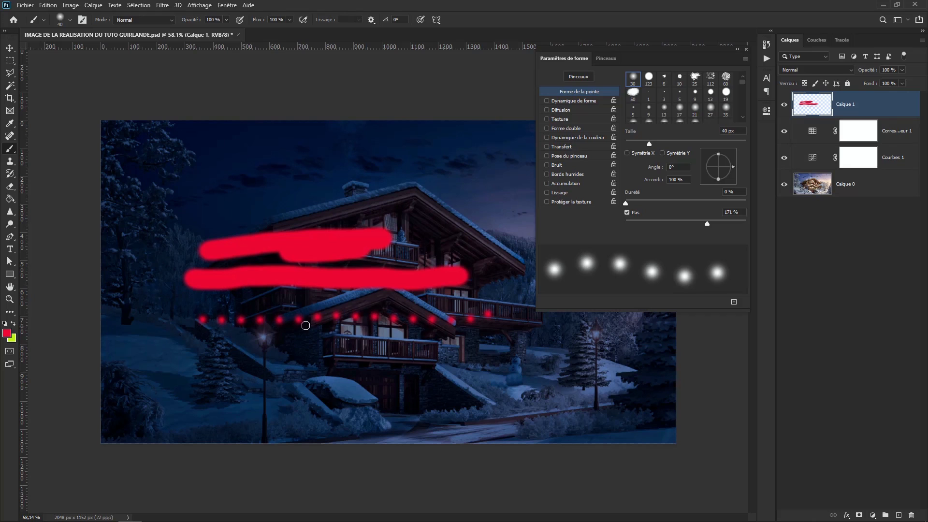
Paint a denser dotted red test line across the lower balcony with 72 % spacing, and set the brush spacing to 89 %.
drag(707, 223, 668, 224)
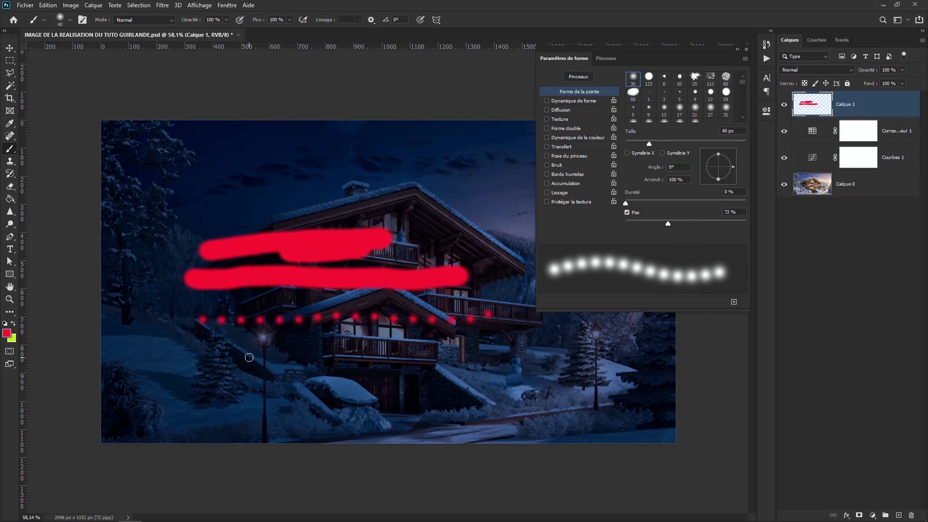
drag(249, 357, 459, 347)
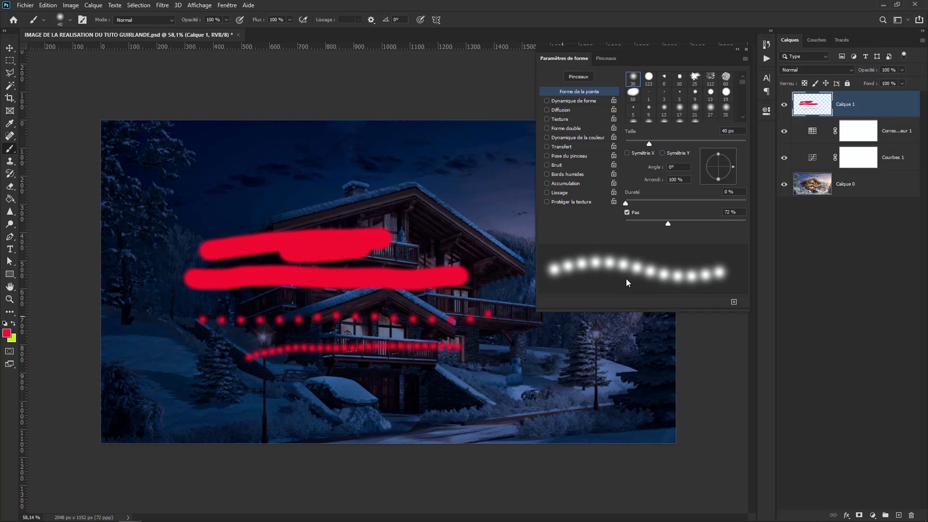
drag(667, 224, 679, 224)
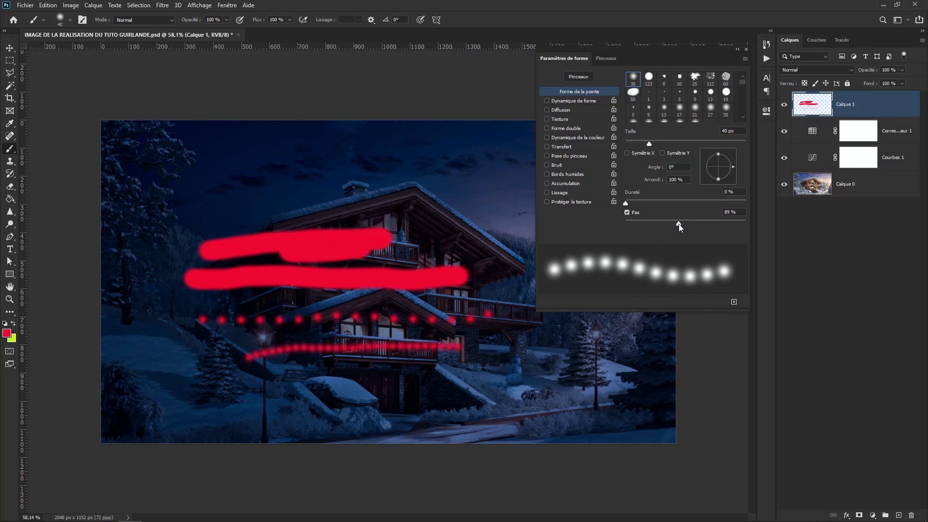
Paint more dotted red test lines across the chalet while setting the brush spacing to 110 % and the size to 29 px.
drag(232, 388, 492, 371)
drag(679, 223, 689, 226)
drag(284, 409, 480, 411)
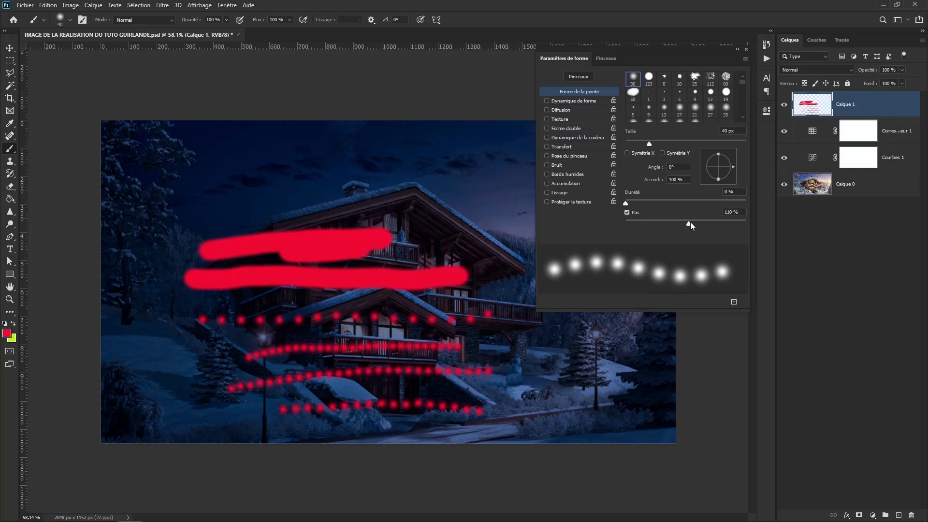
drag(649, 144, 639, 142)
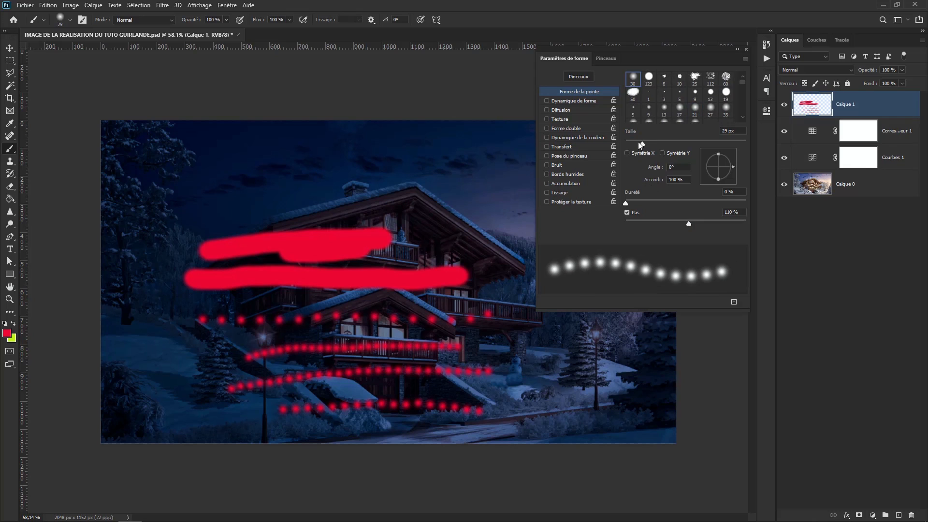
mouse_move(350, 201)
mouse_down()
mouse_move(430, 210)
mouse_move(403, 229)
mouse_up()
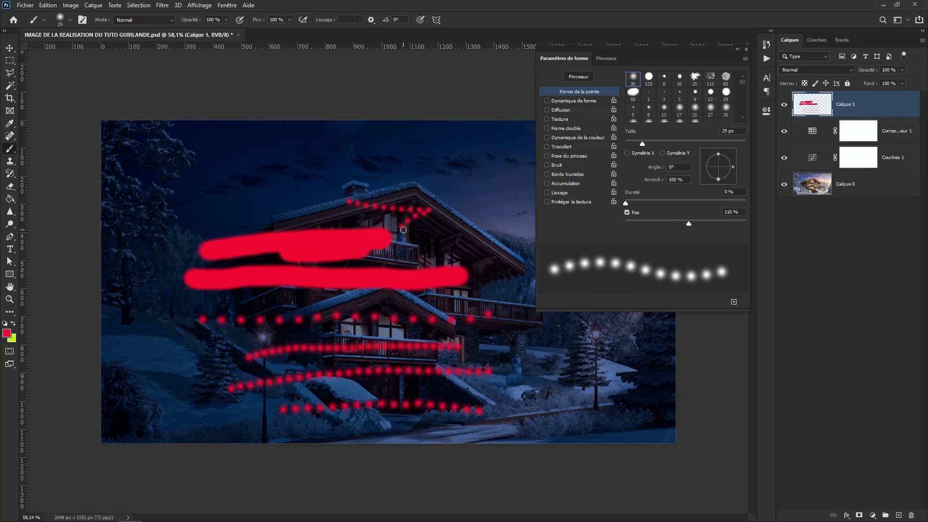
Undo all the red test strokes painted over the chalet.
key(ctrl+z)
key(ctrl+z)
key(ctrl+z)
key(ctrl+z)
key(ctrl+z)
key(ctrl+z)
key(ctrl+z)
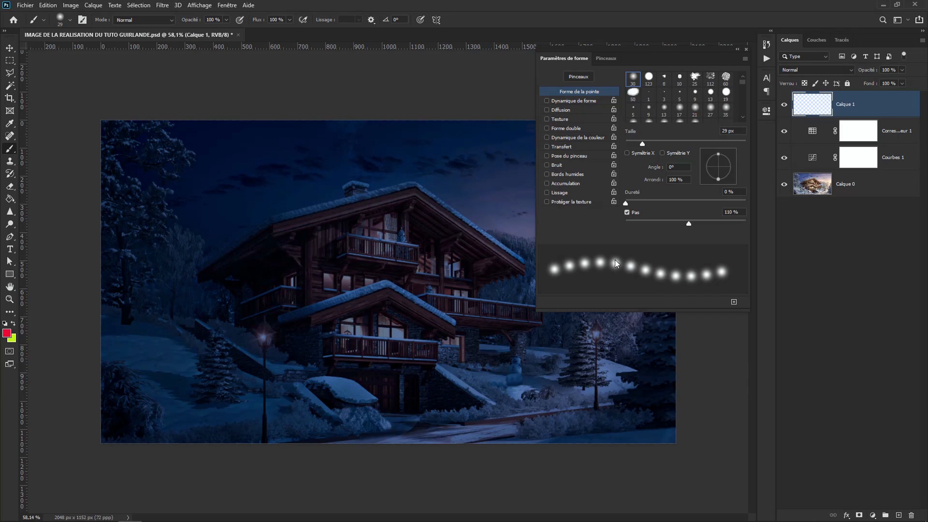
Enable brush scattering (Diffusion), set it to 0 % and paint a dotted red test line across the chalet.
click(564, 109)
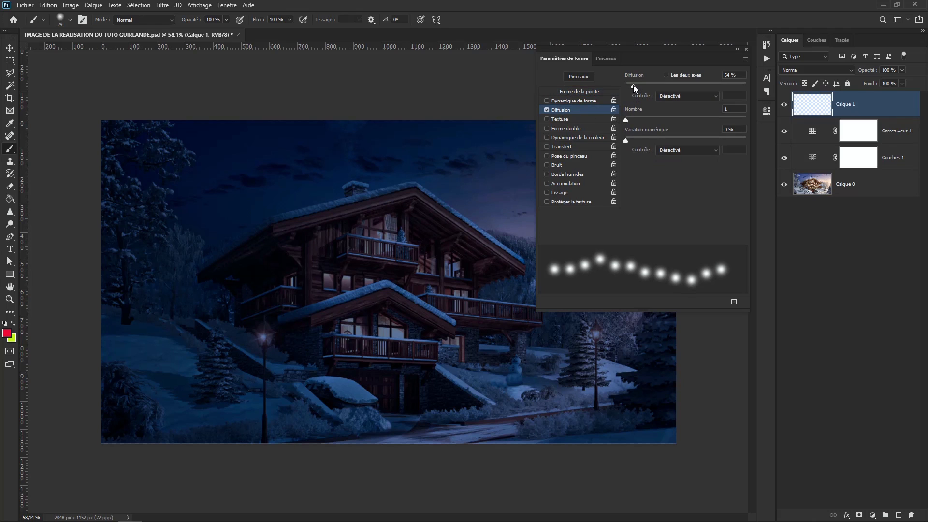
click(720, 73)
text(60)
drag(633, 88, 614, 85)
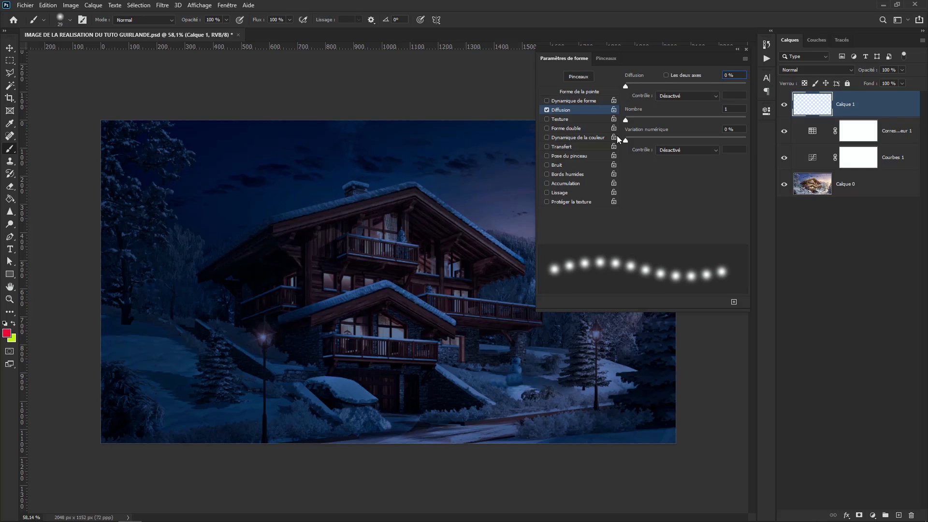
drag(201, 318, 531, 289)
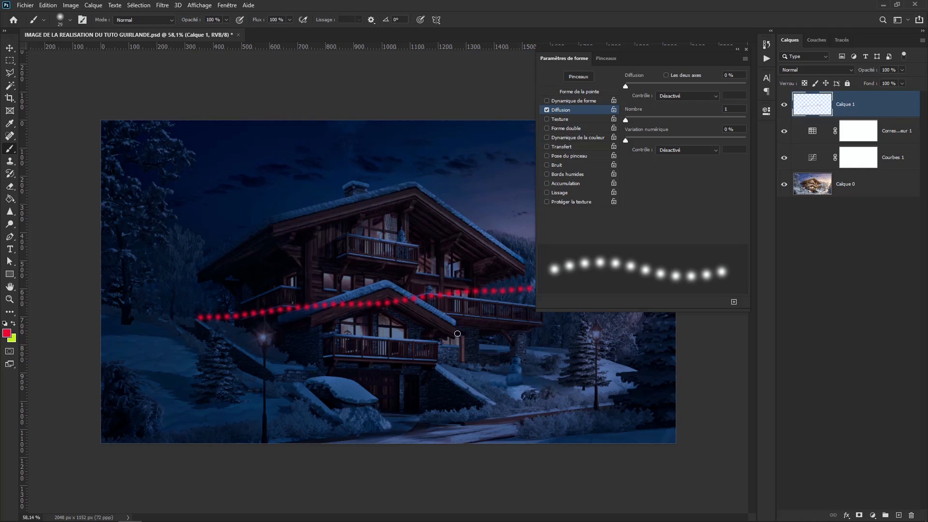
Set the brush scattering to 60 % and paint a second dotted test line below the first.
click(628, 87)
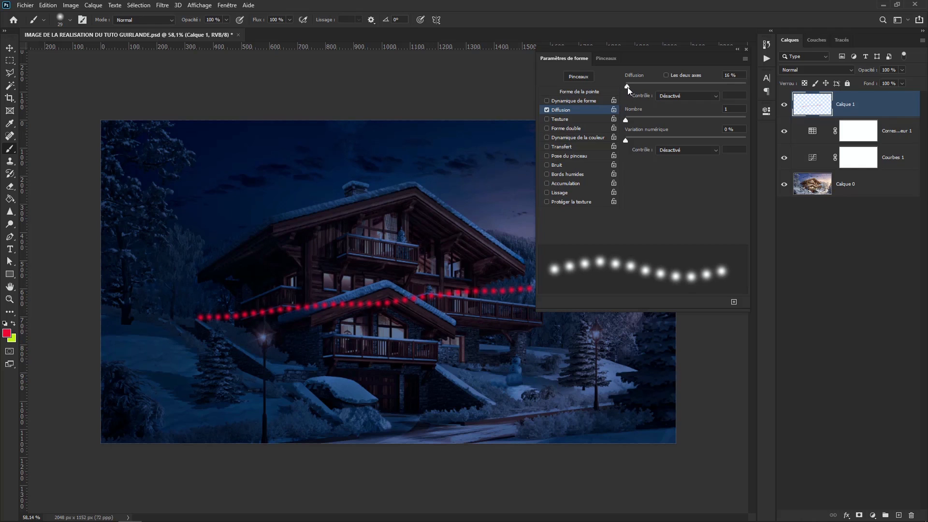
drag(627, 87, 634, 85)
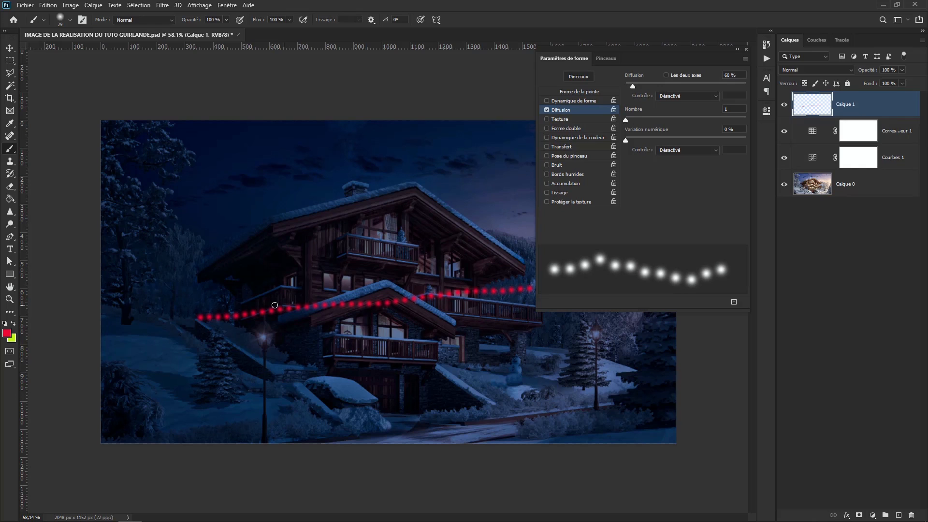
drag(192, 347, 420, 311)
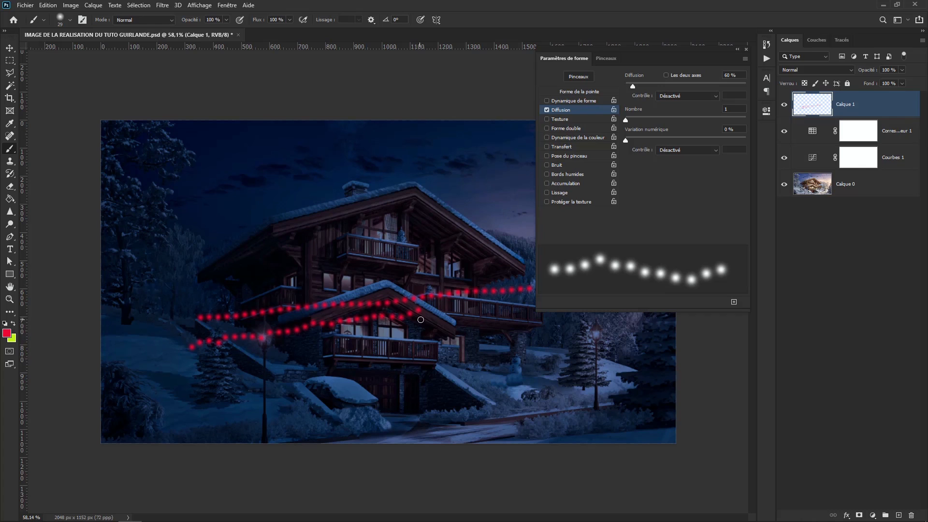
Undo both dotted test lines and open the brush's colour dynamics settings (Dynamique de la couleur).
key(ctrl+z)
key(ctrl+z)
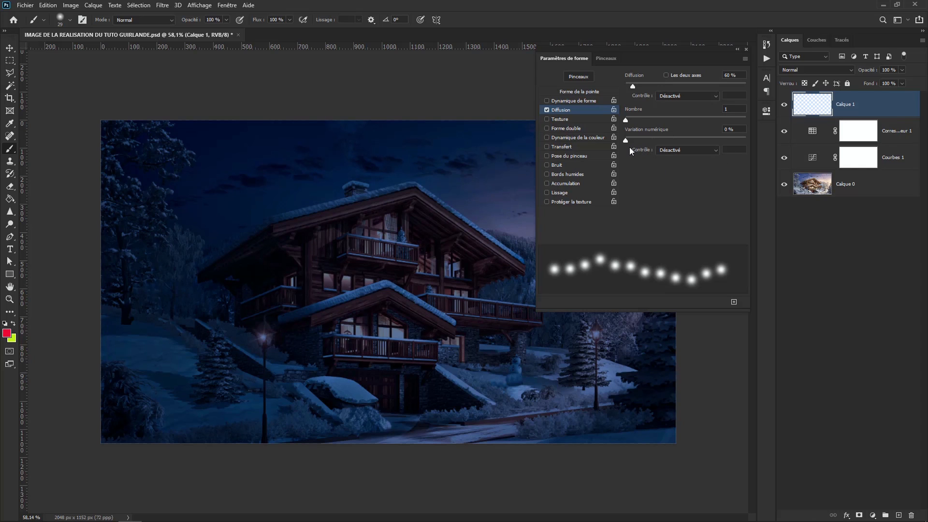
click(573, 139)
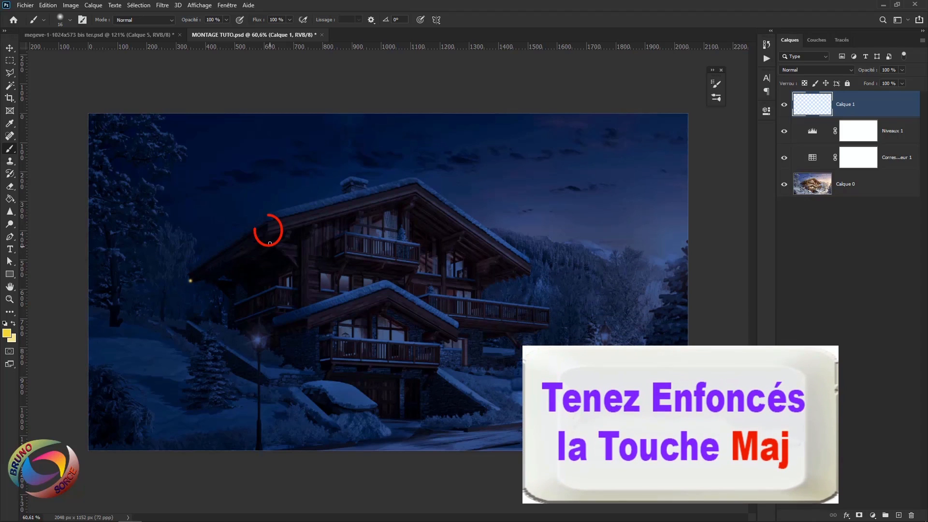
Paint straight rows of yellow light dots along the upper roof's edge, from the left eave over the ridge to the right eave.
shift+click(268, 234)
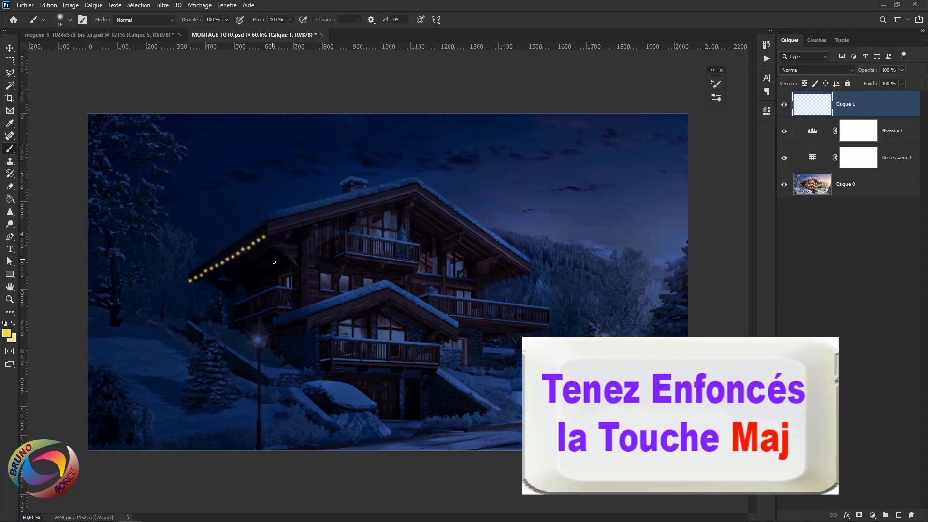
shift+click(410, 192)
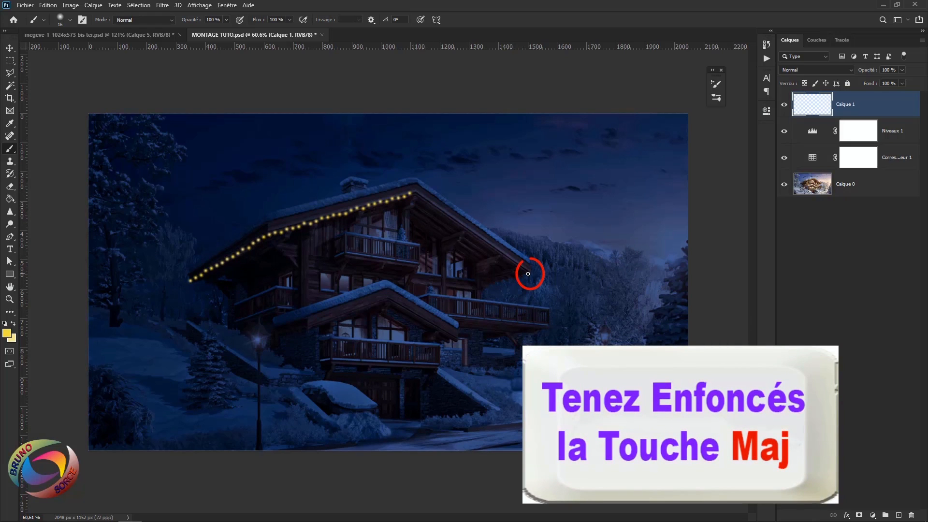
shift+click(526, 271)
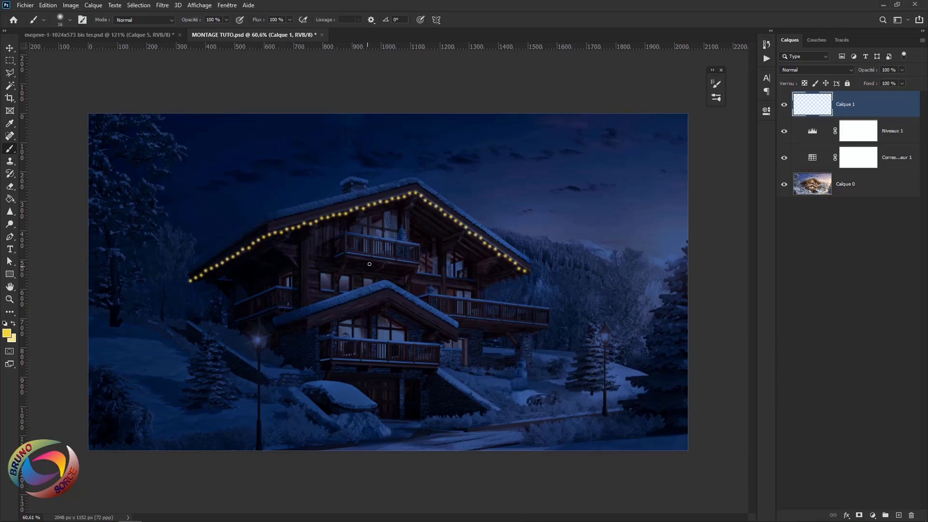
Add an inner glow (Lueur interne) layer style to Calque 1 with the blend mode Densité couleur - and a white colour.
scroll(375, 261, up, 1)
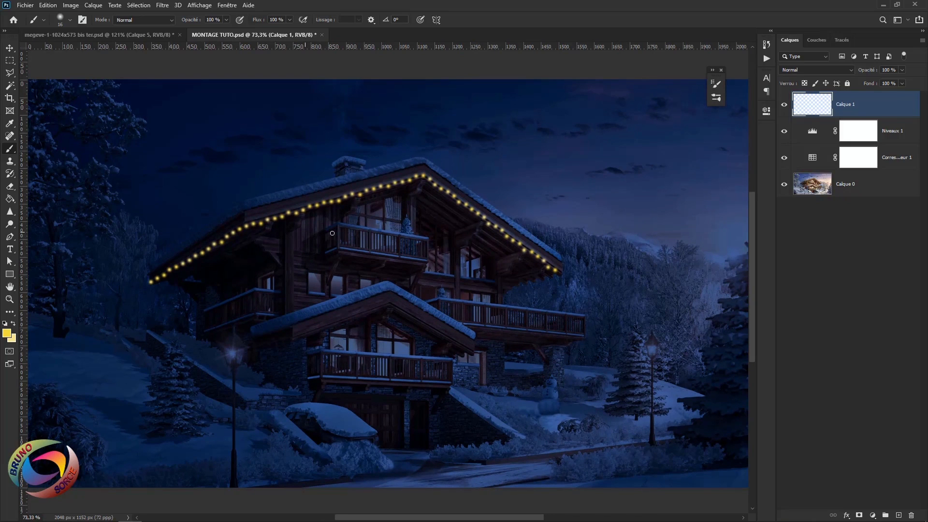
scroll(381, 231, up, 2)
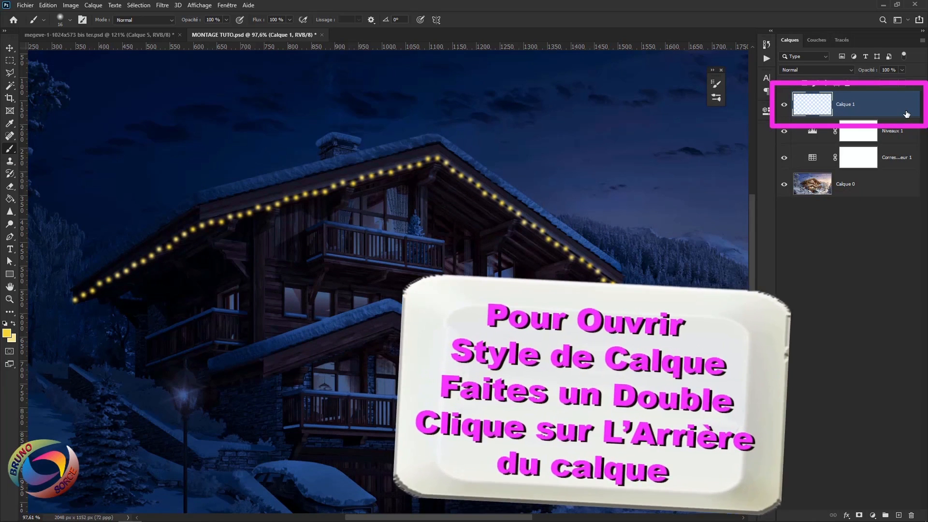
double_click(906, 114)
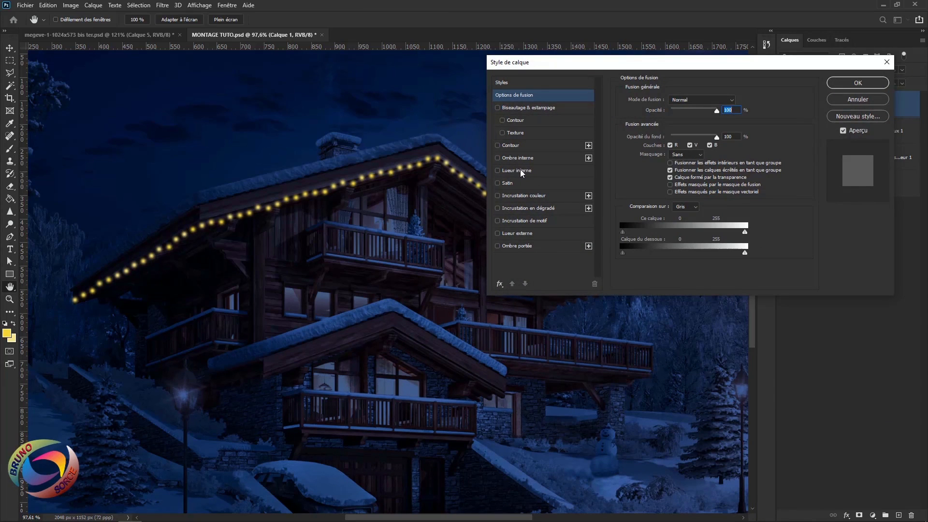
click(521, 172)
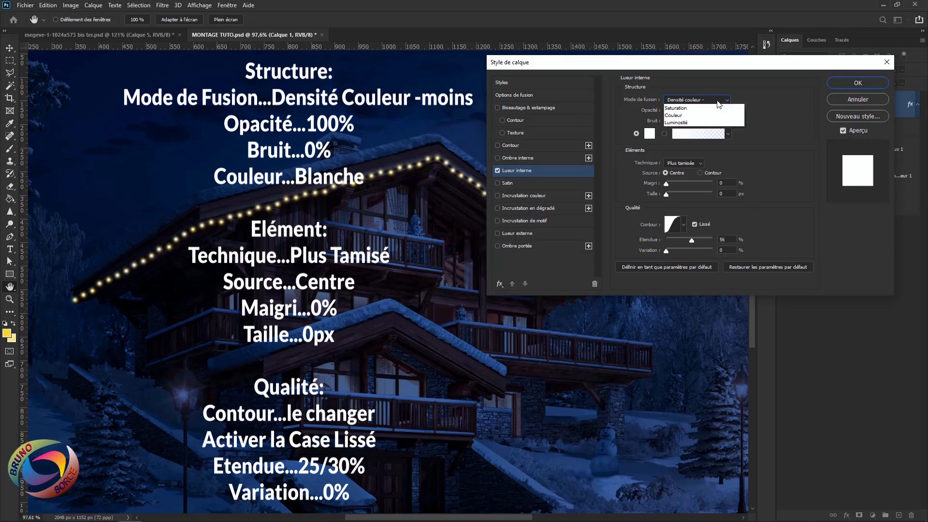
click(709, 100)
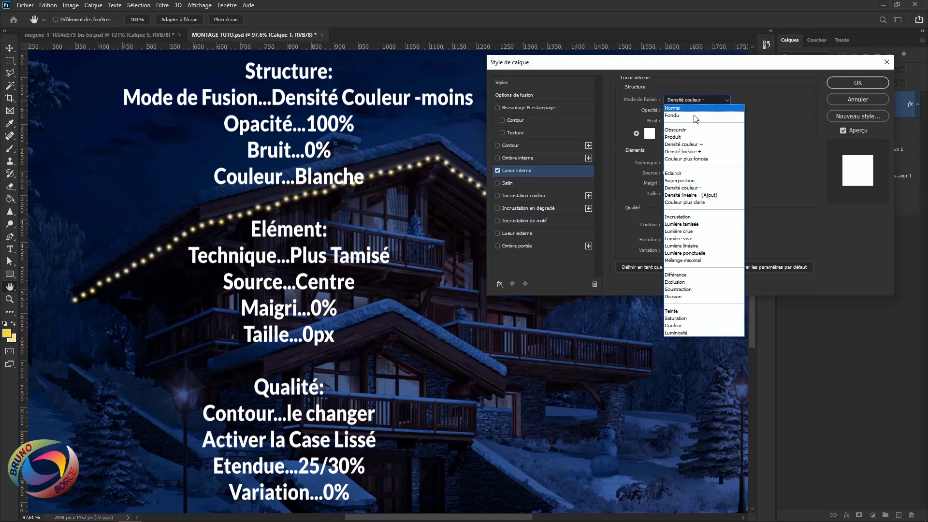
click(680, 188)
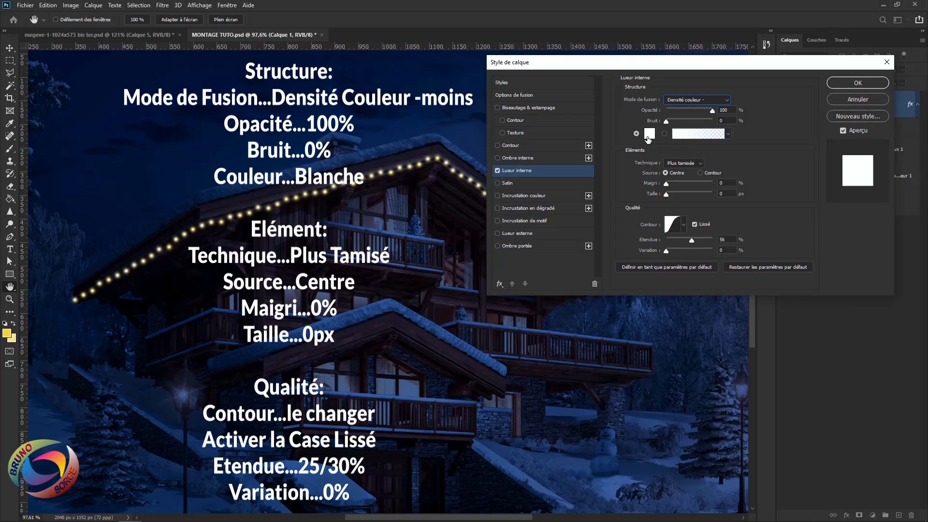
click(649, 134)
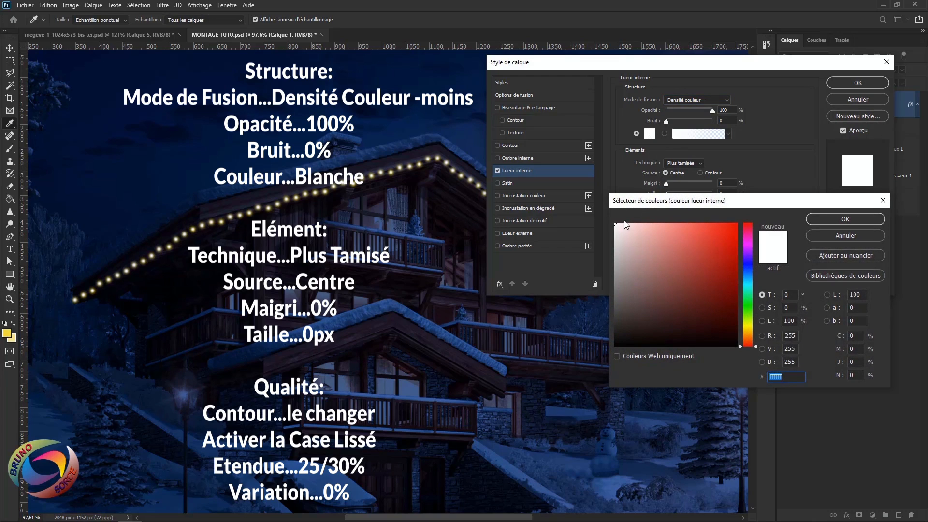
click(845, 219)
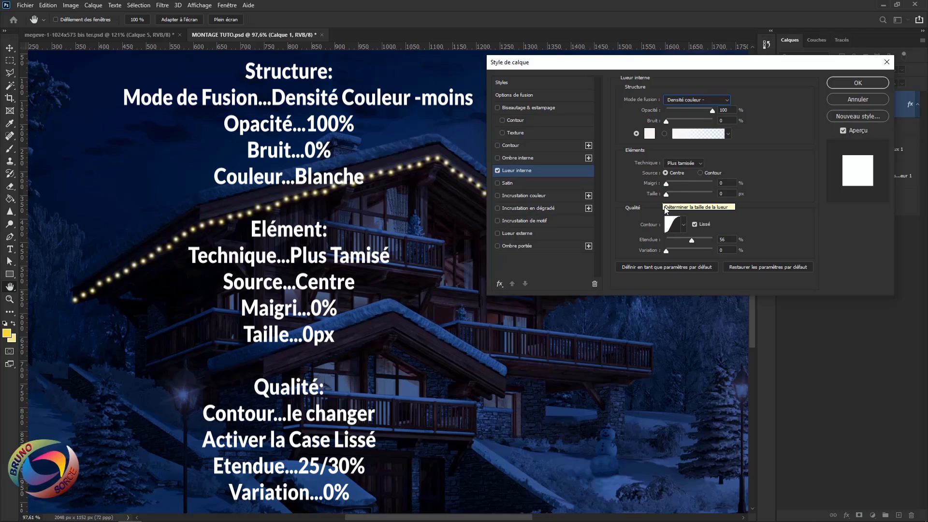
Try the linear contour preset for the inner glow.
click(683, 225)
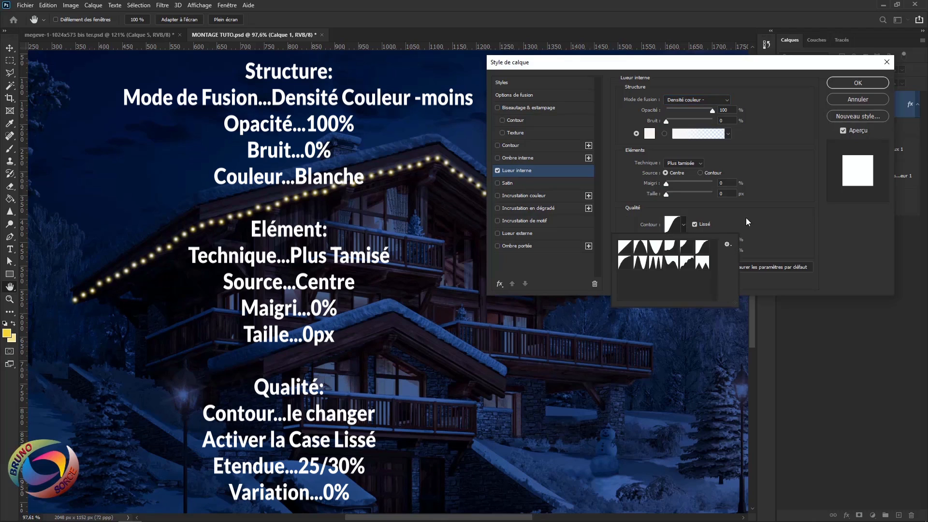
click(740, 231)
click(685, 227)
click(625, 247)
click(686, 226)
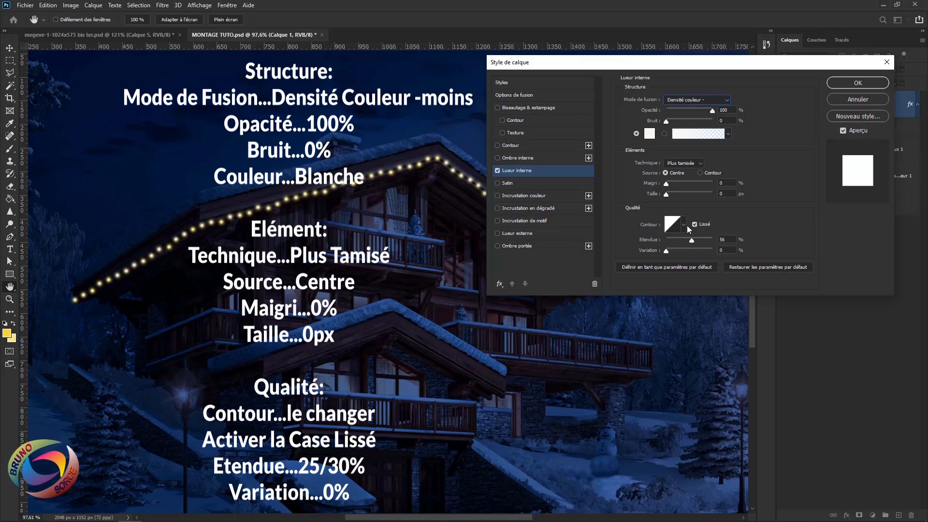
Set the inner glow's contour to the last curved preset of the first row and its range (Etendue) within 25–30 %.
click(686, 226)
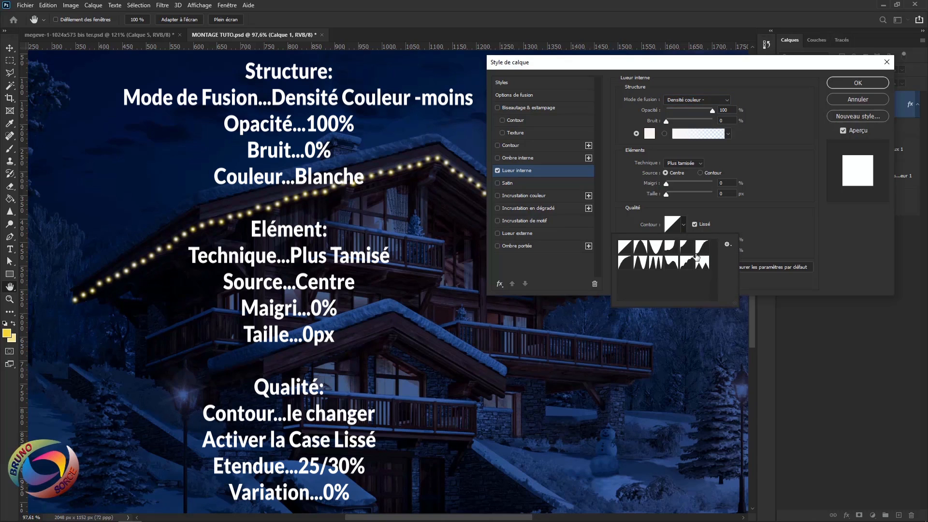
click(702, 249)
click(685, 226)
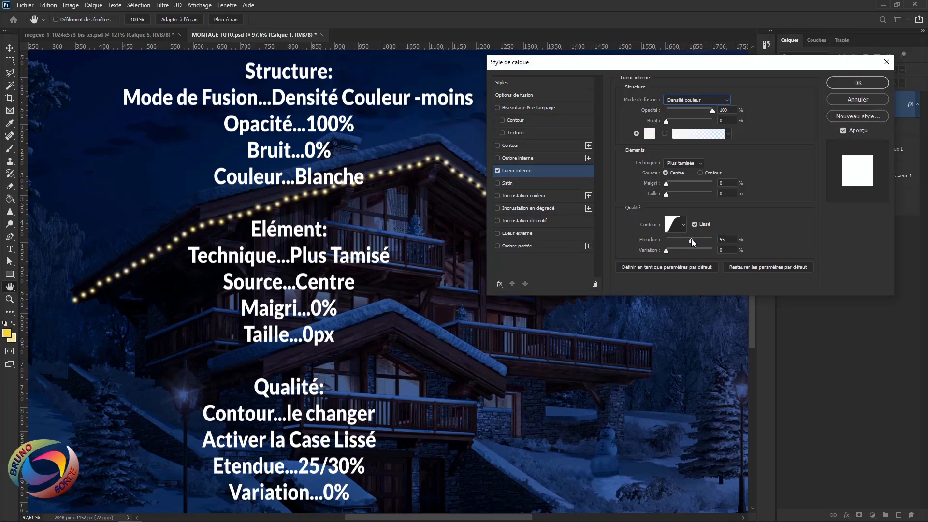
drag(692, 242, 679, 240)
drag(679, 240, 680, 240)
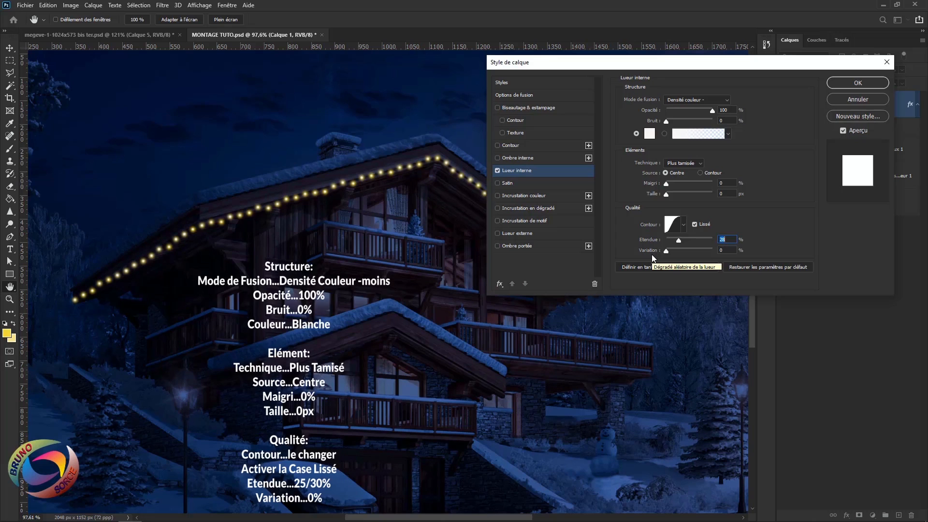
In the layer's blending options, try several fill opacities from 9 to 75 % and set the fill opacity to 65 %.
click(525, 95)
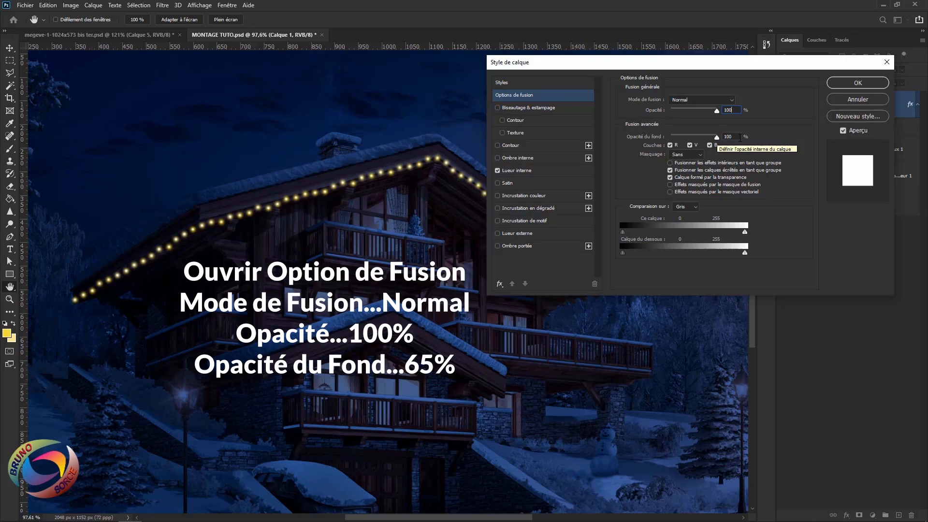
click(717, 140)
text(7)
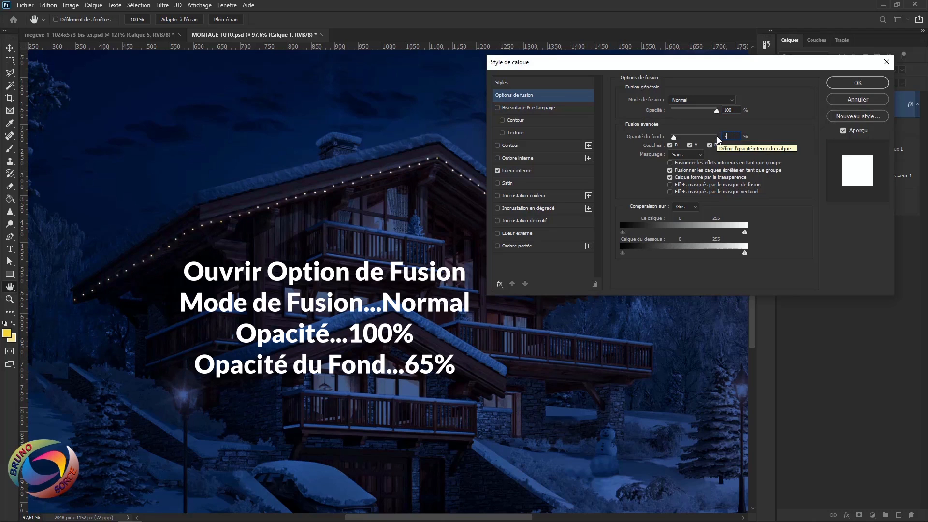
text(5)
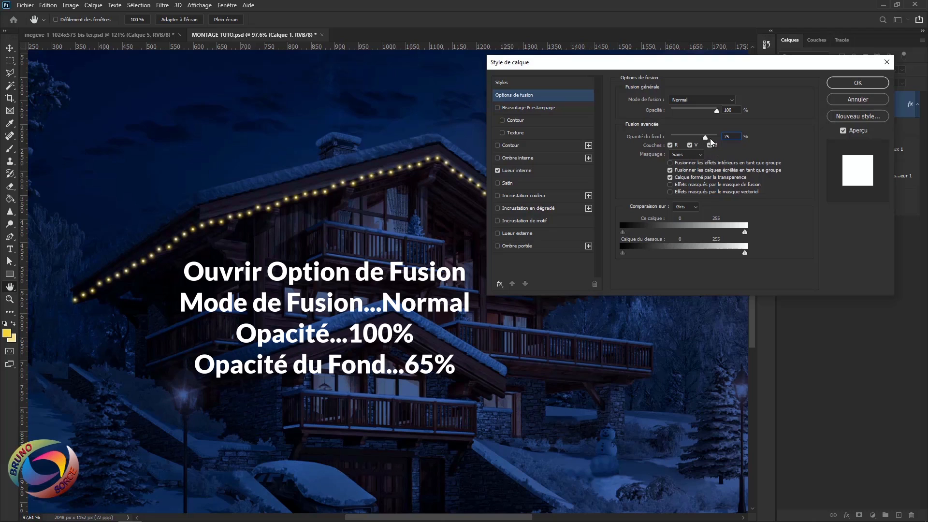
drag(706, 138, 678, 142)
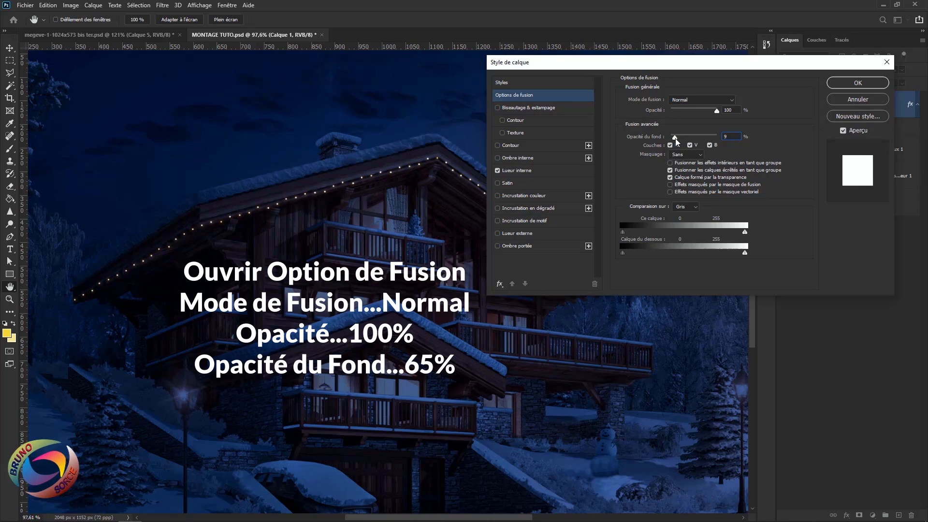
drag(676, 141, 700, 147)
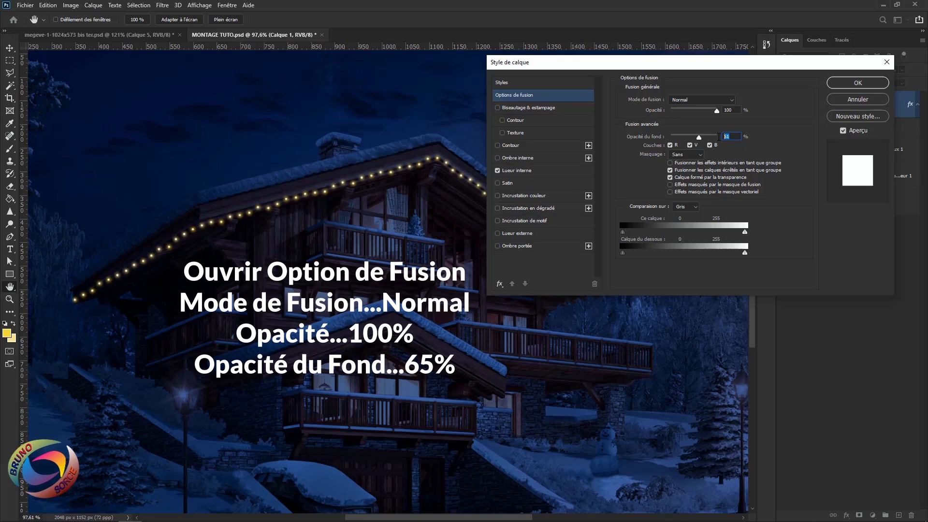
text(65)
Set the range (Etendue) of Calque 1's inner glow to 30 % and apply the layer style.
click(523, 173)
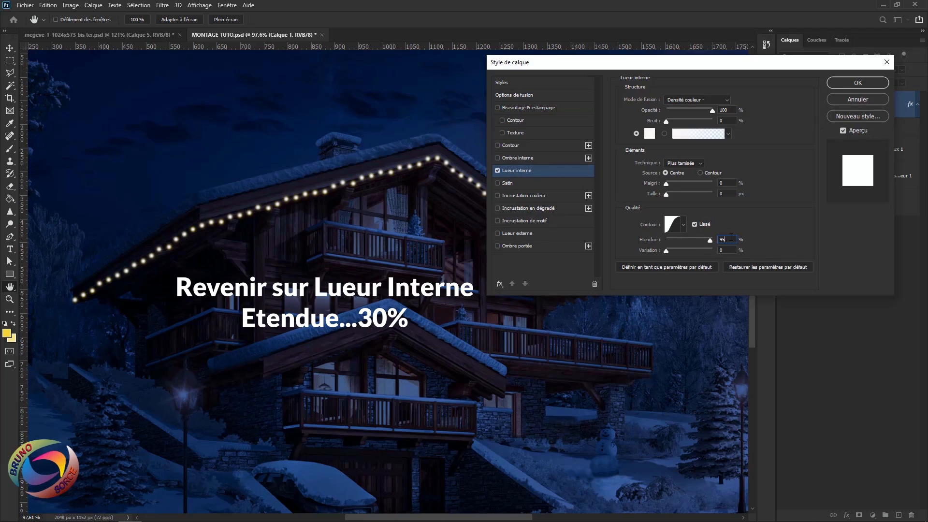
double_click(727, 240)
drag(709, 242, 681, 243)
text(3)
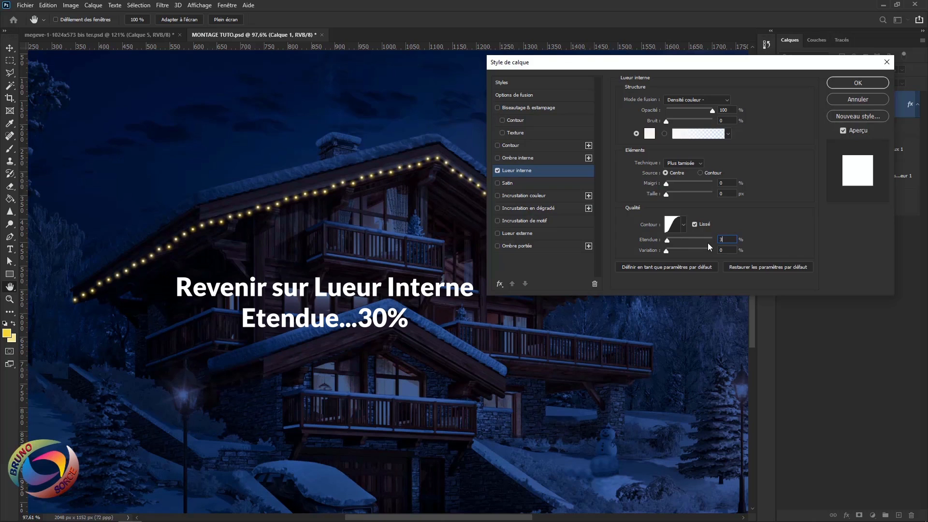
text(0)
click(848, 83)
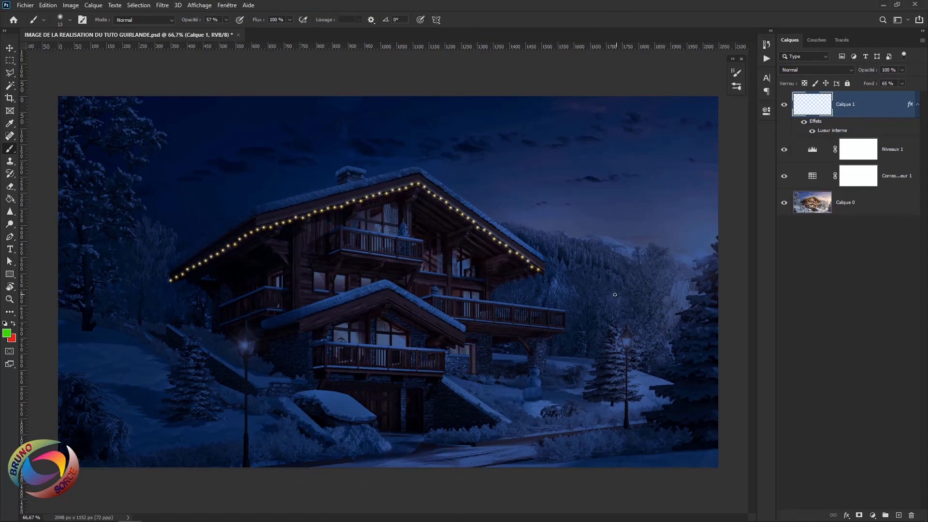
Add a new layer above Calque 1 and copy Calque 1's inner glow effect onto it.
click(899, 516)
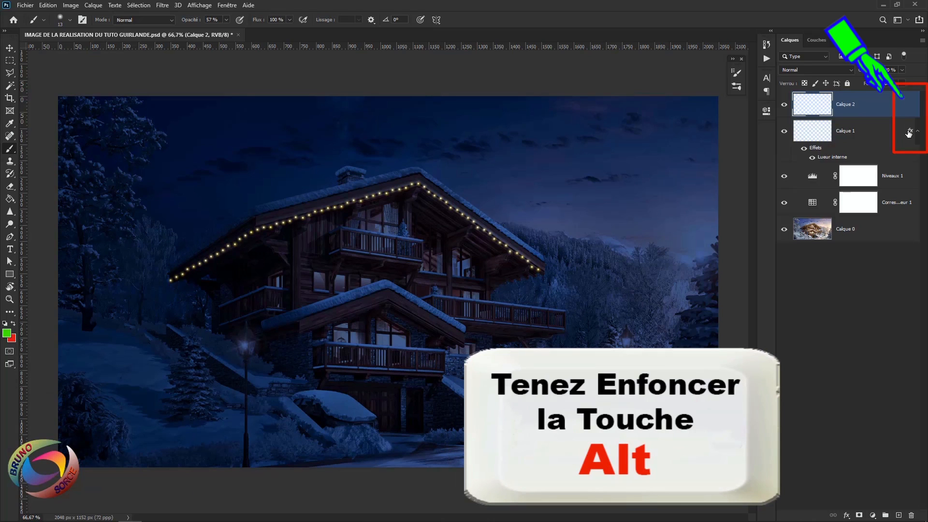
drag(909, 136, 910, 104)
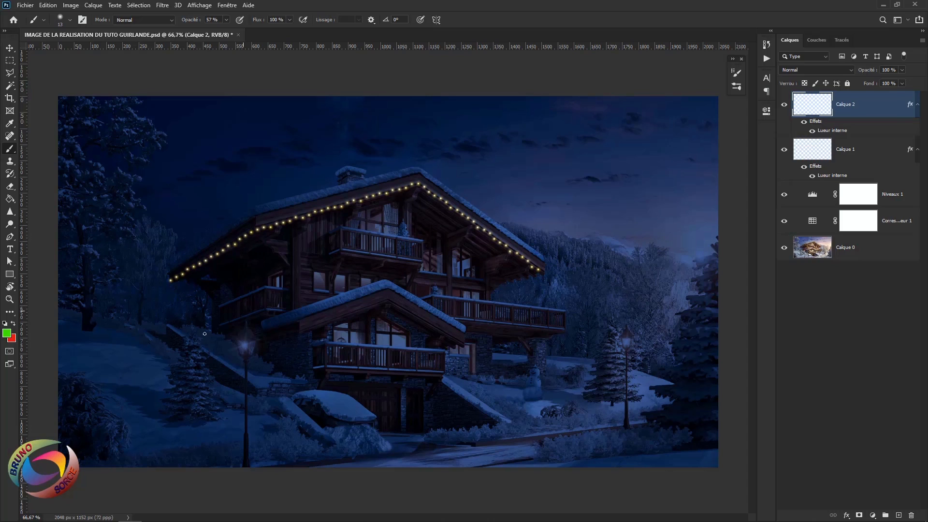
Keep green 3efd03 as the foreground and red fb0718 as the background colour, and set the brush opacity to 100 %.
click(7, 333)
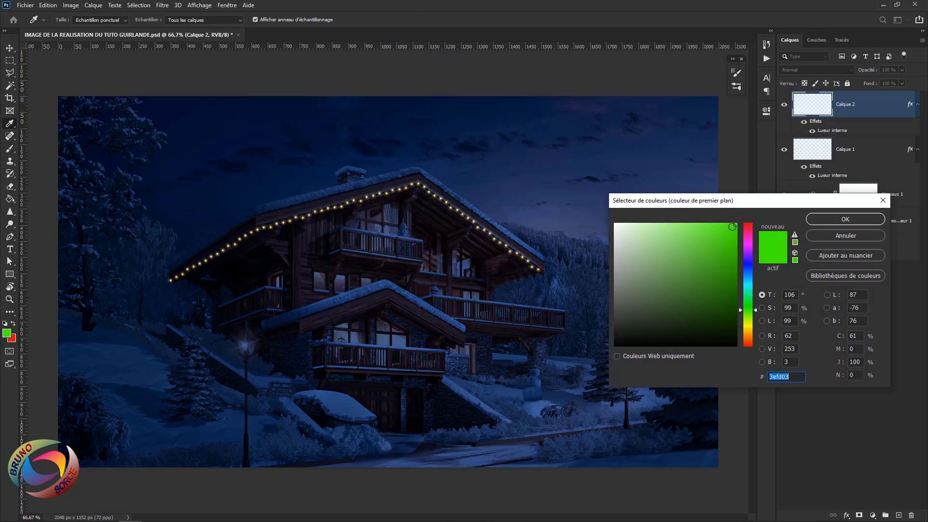
click(822, 222)
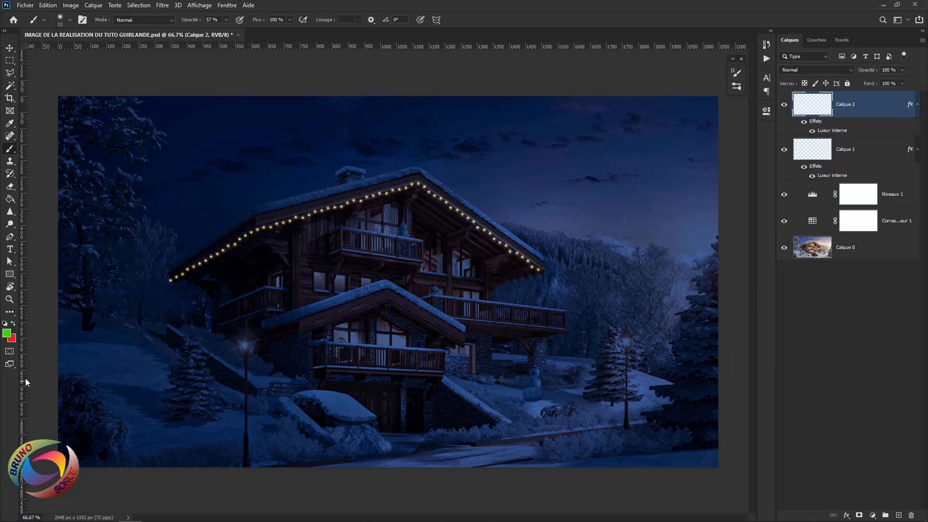
click(13, 339)
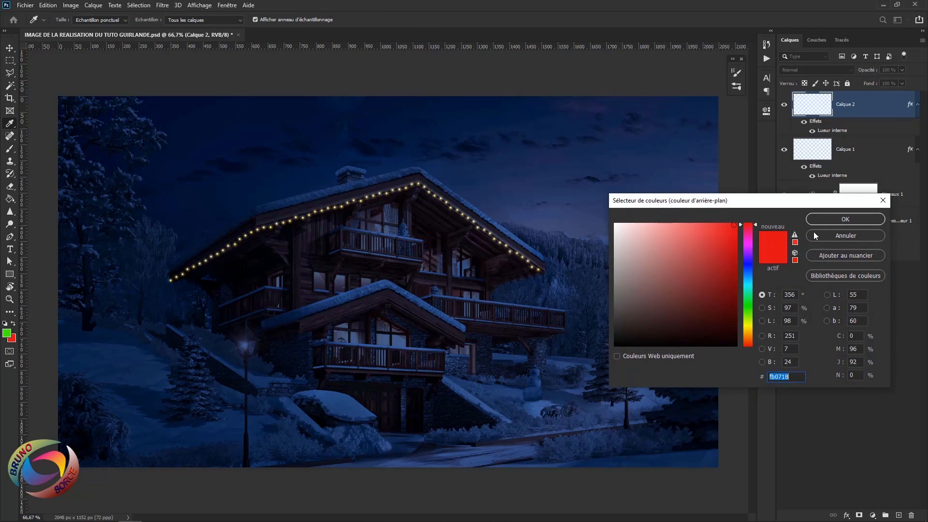
click(828, 224)
key(0)
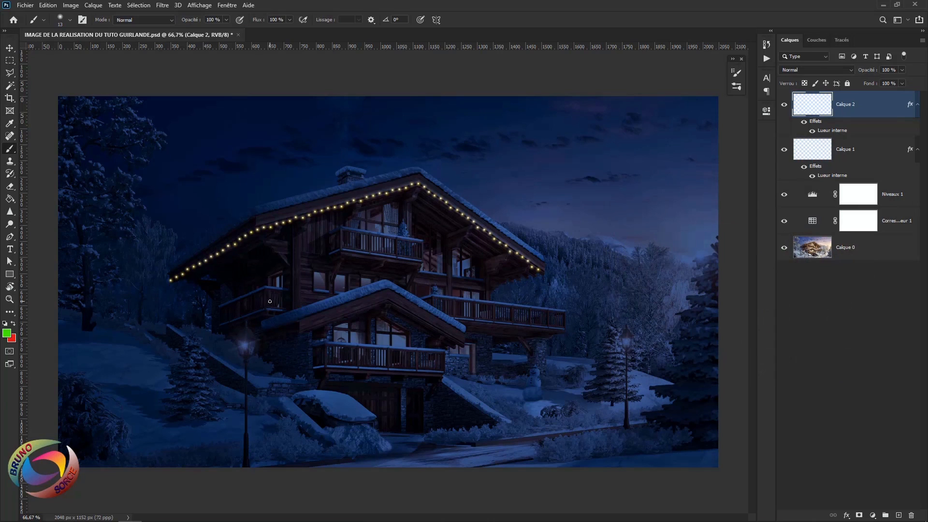
Paint a trial garland across the middle of the facade, undo it, and enlarge the brush to 19 px.
mouse_move(267, 295)
mouse_down()
mouse_move(352, 287)
mouse_move(549, 297)
mouse_up()
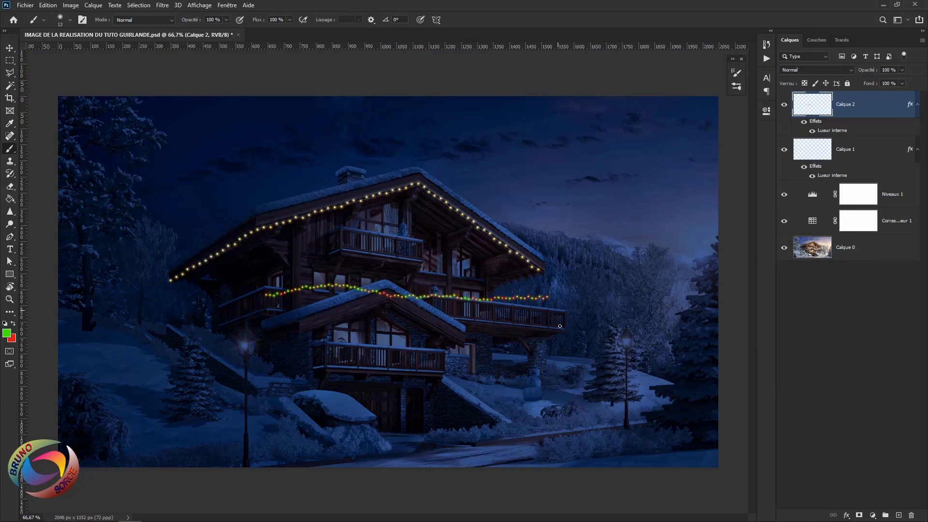
key(ctrl+z)
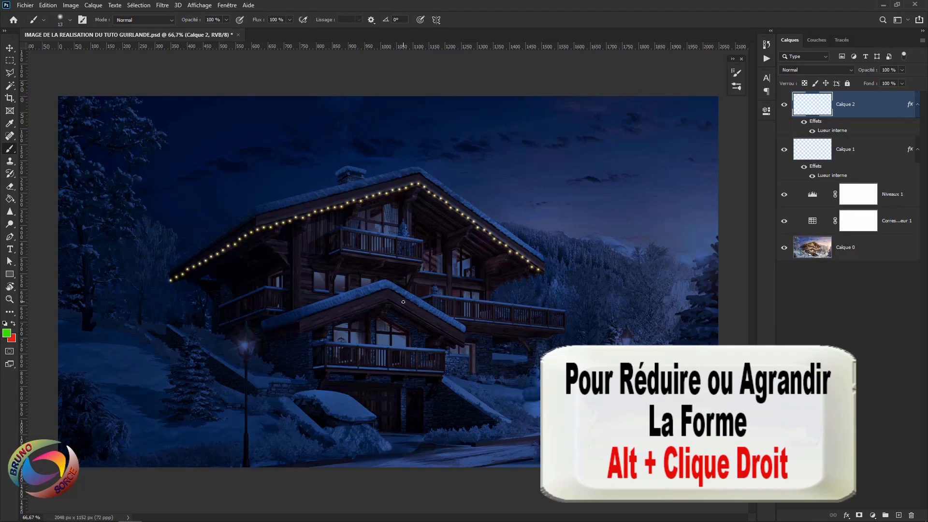
mouse_move(399, 286)
mouse_down()
mouse_move(421, 288)
mouse_move(401, 288)
mouse_up()
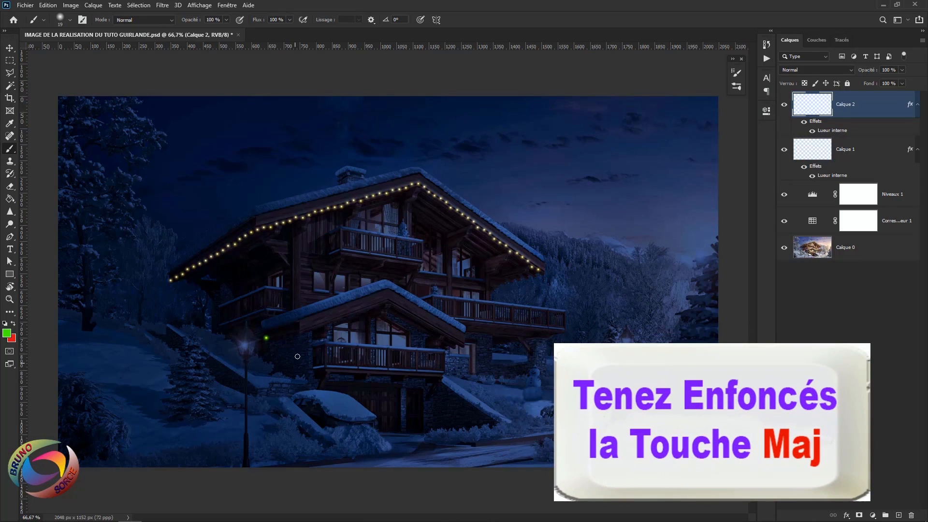
Paint a green and red garland in straight segments along the lower roof's eaves, over its peak and down the other side.
shift+click(300, 333)
shift+click(386, 301)
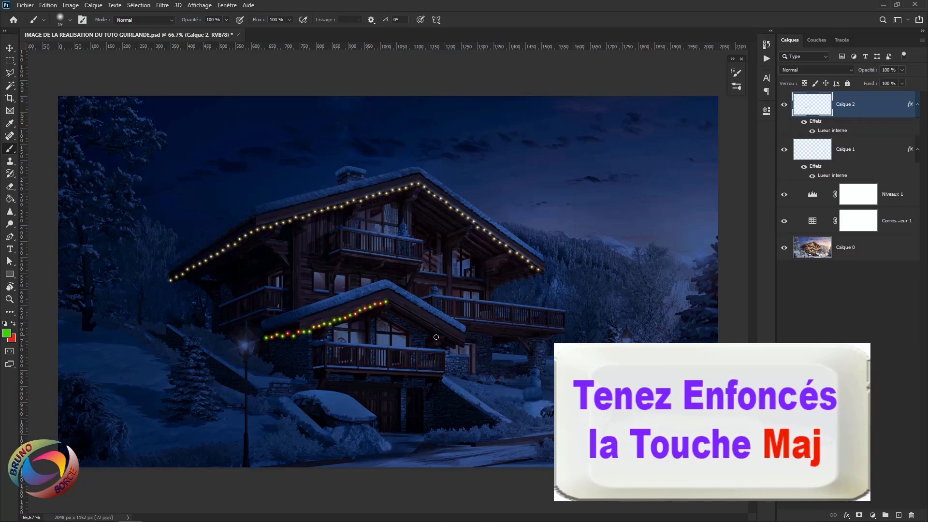
shift+click(462, 346)
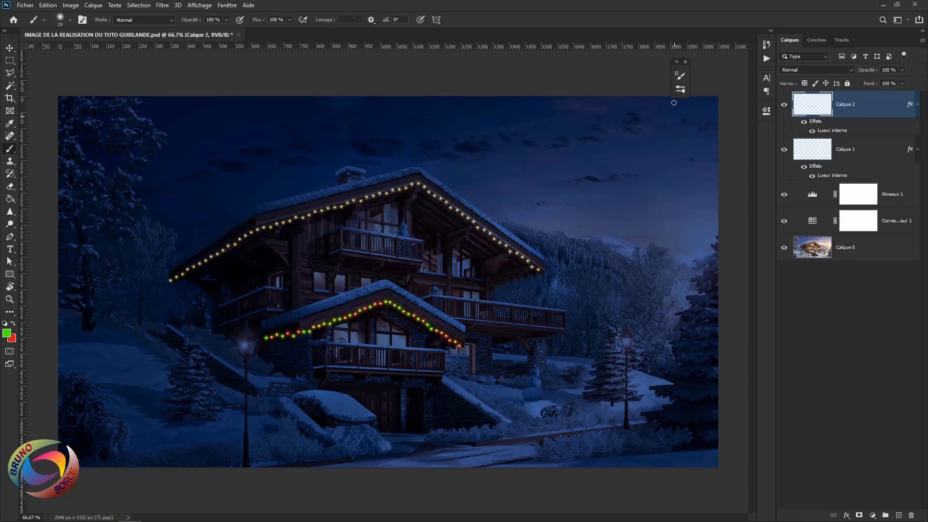
Set the brush spacing (Pas) to 127 %, try it with a stroke beside the chalet's side balcony, and undo the stroke.
click(680, 76)
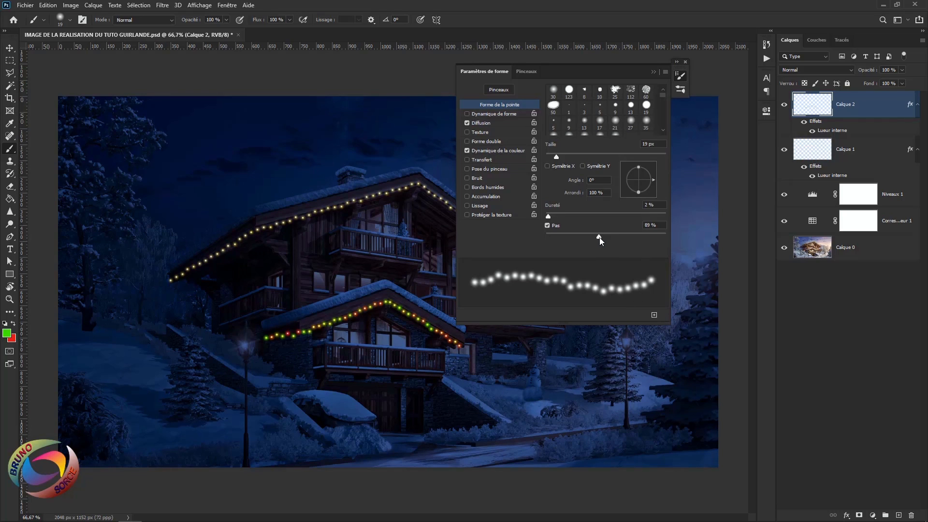
drag(599, 237, 613, 239)
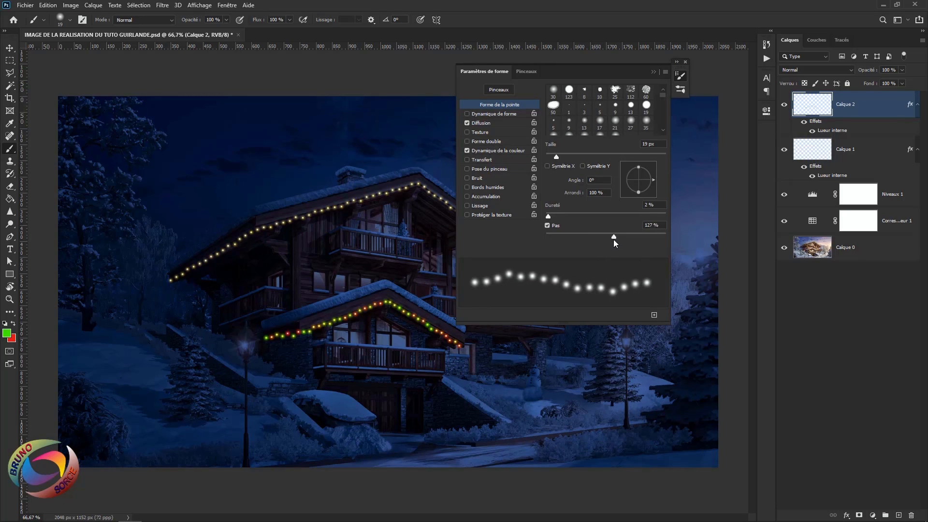
drag(150, 308, 350, 272)
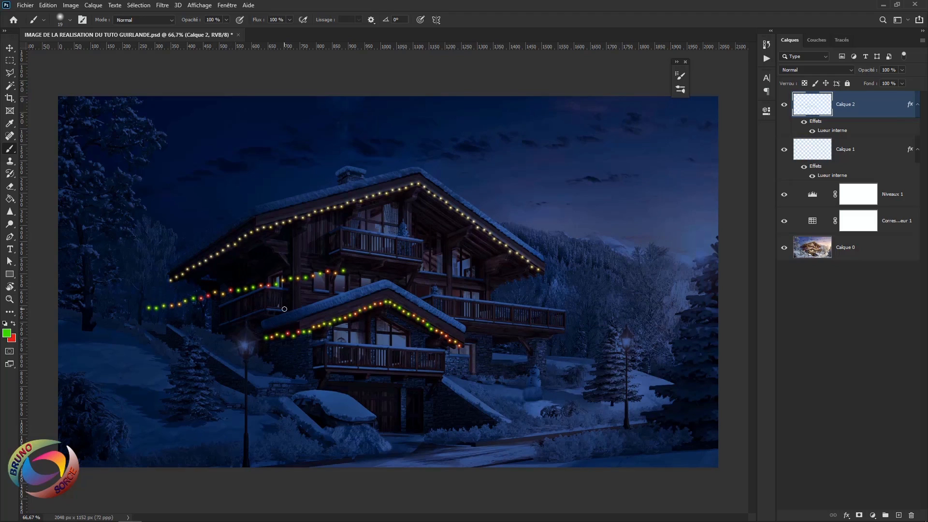
key(ctrl+z)
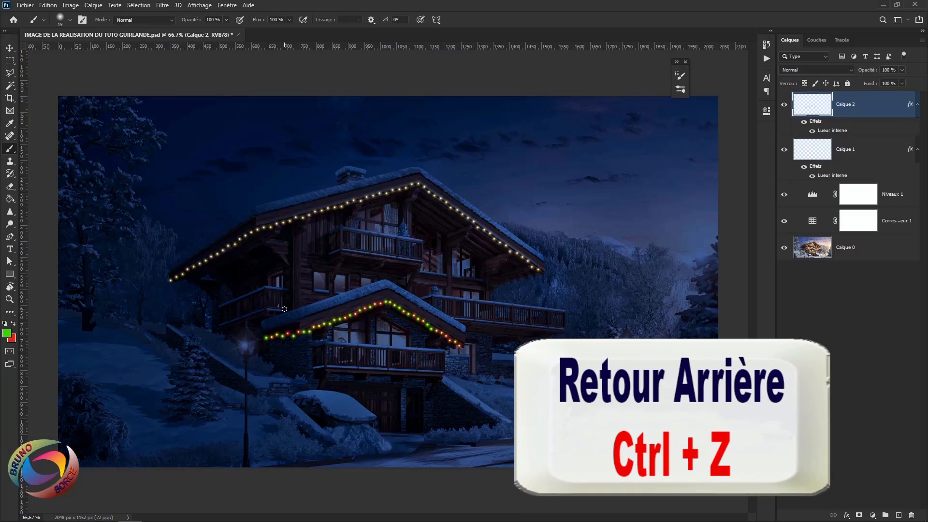
Undo the garland segments along the lower roof, keeping only the first light at its outer end.
key(ctrl+z)
key(ctrl+z)
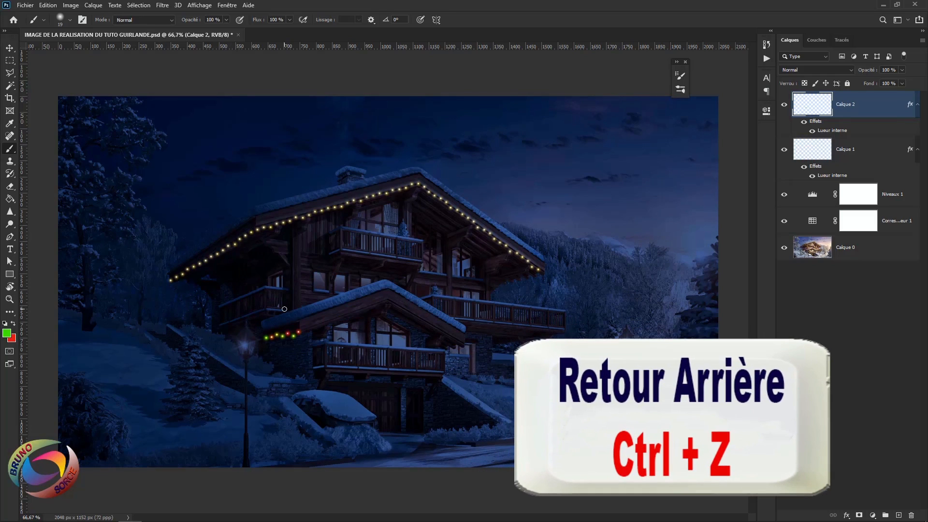
key(ctrl+z)
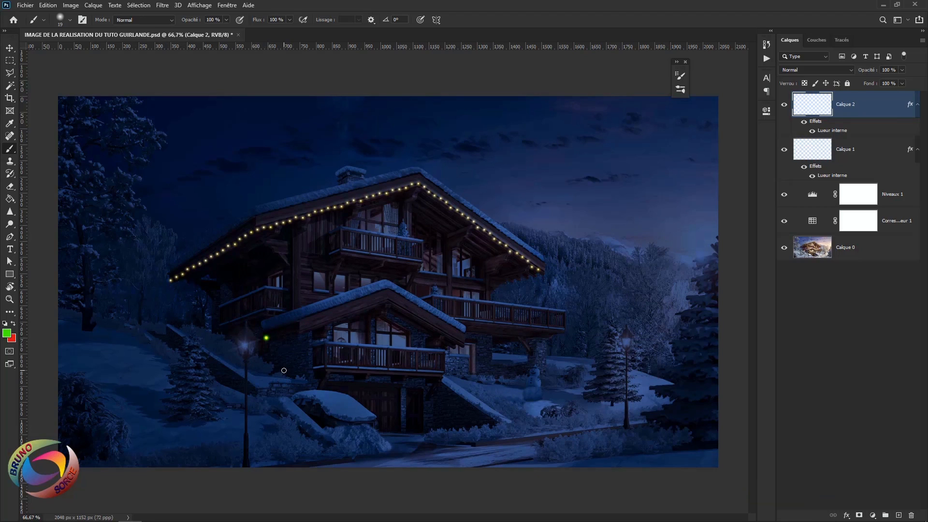
Repaint the lower roof's garland with the wider spacing in straight segments from the first light to the peak and down the other slope.
shift+click(299, 332)
shift+click(386, 301)
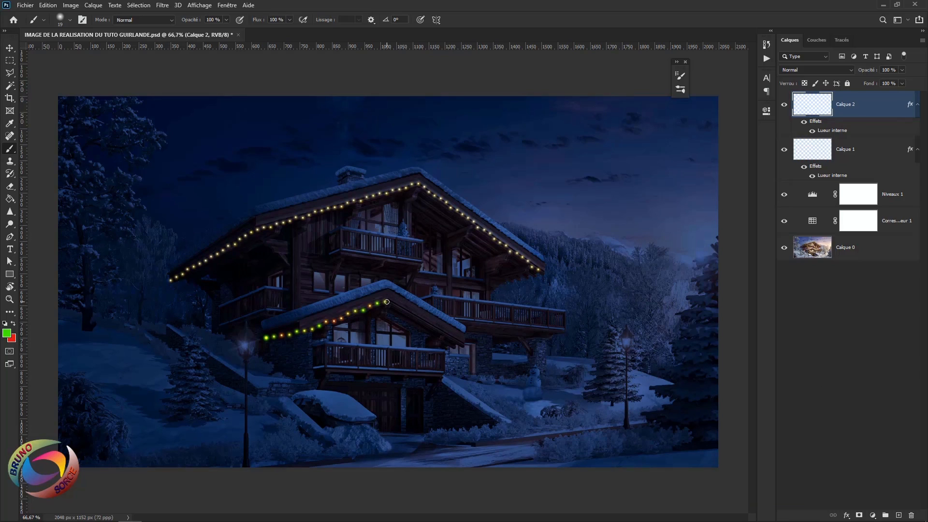
shift+click(463, 345)
Reduce the brush to 10 px and paint a wavy garland of coloured lights along the upper balcony's railing.
scroll(357, 250, up, 3)
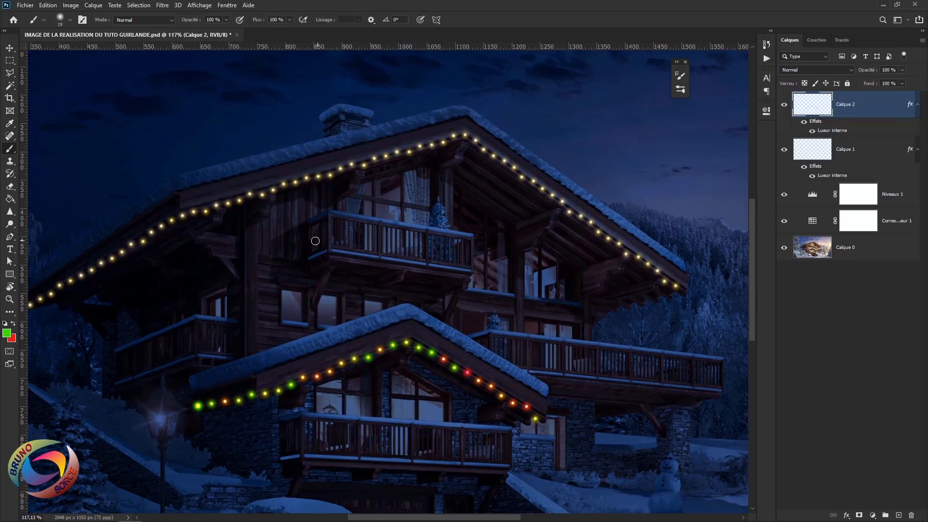
alt+right_click(334, 218)
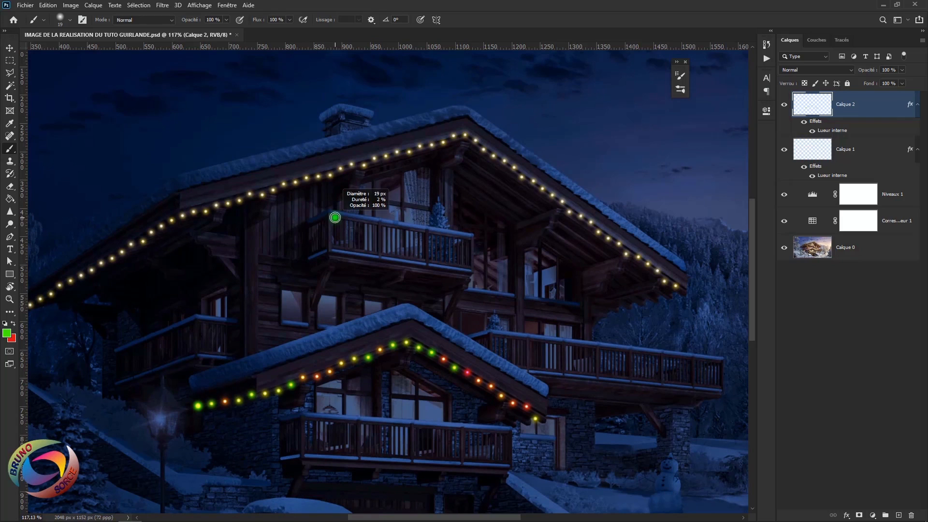
mouse_move(335, 217)
mouse_down()
mouse_move(307, 224)
mouse_move(318, 232)
mouse_move(327, 216)
mouse_move(403, 239)
mouse_move(471, 239)
mouse_up()
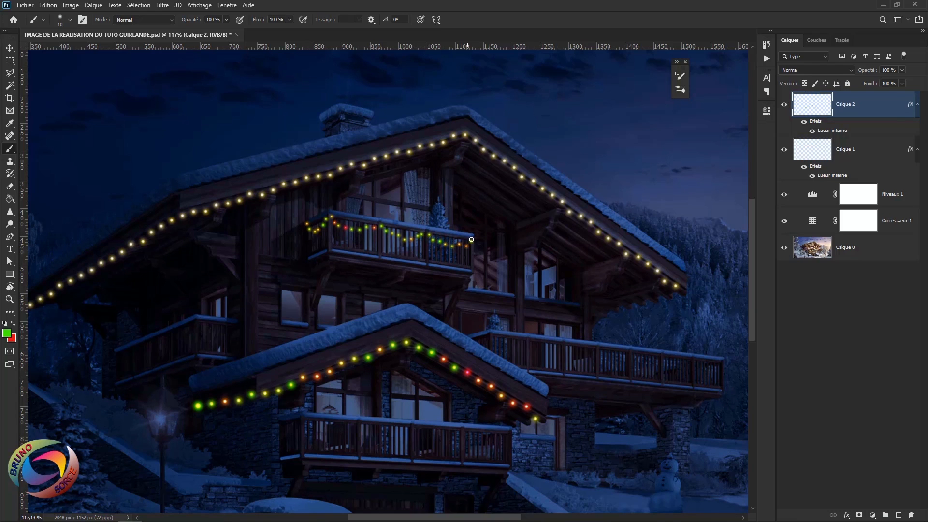
key(ctrl+0)
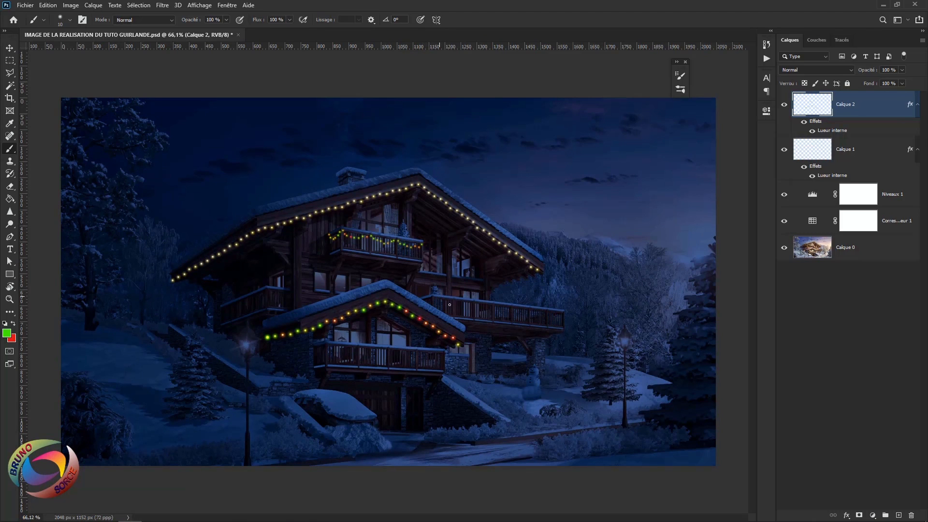
Try erasing the upper balcony's garland with the Eraser, undo the erasure and return to the Brush tool.
scroll(477, 306, up, 5)
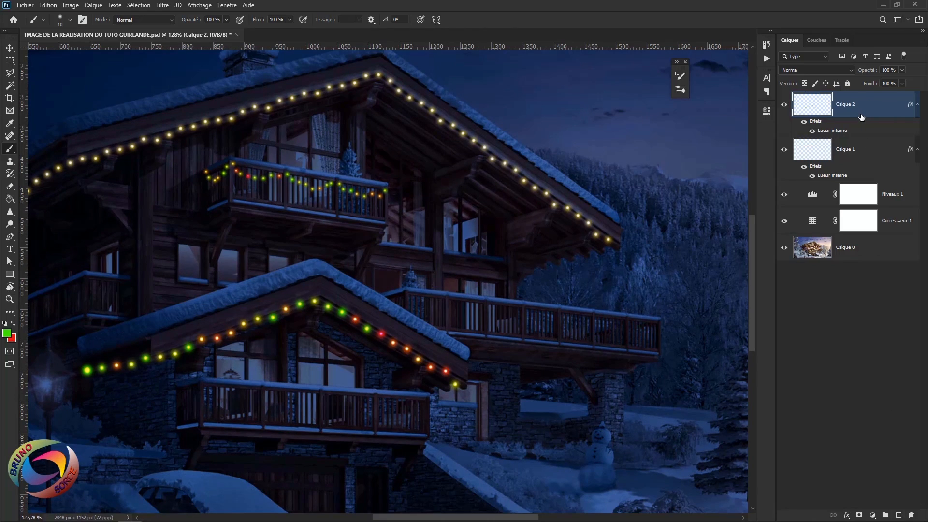
scroll(399, 232, down, 2)
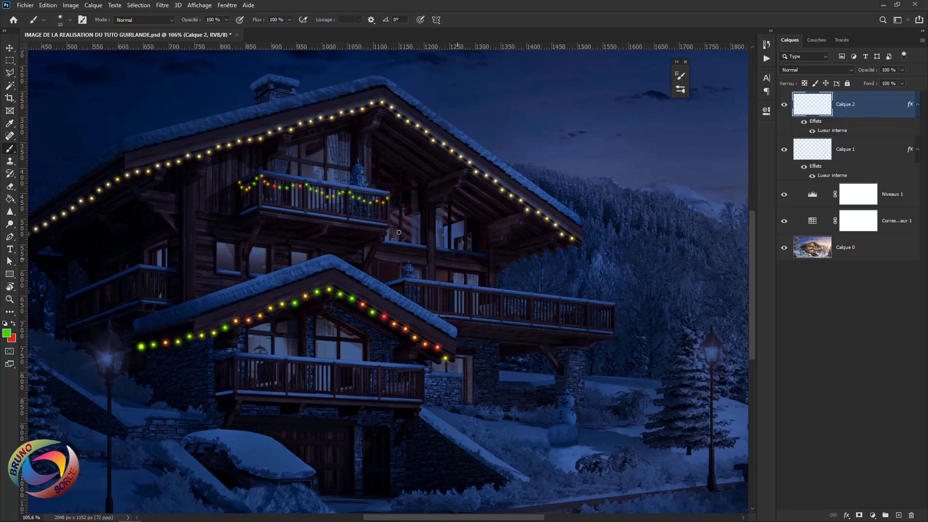
scroll(399, 232, down, 1)
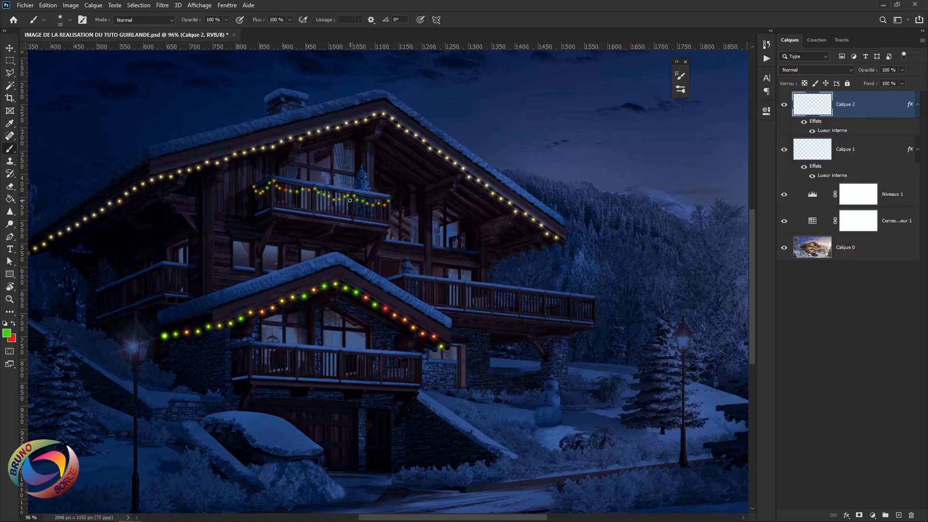
key(e)
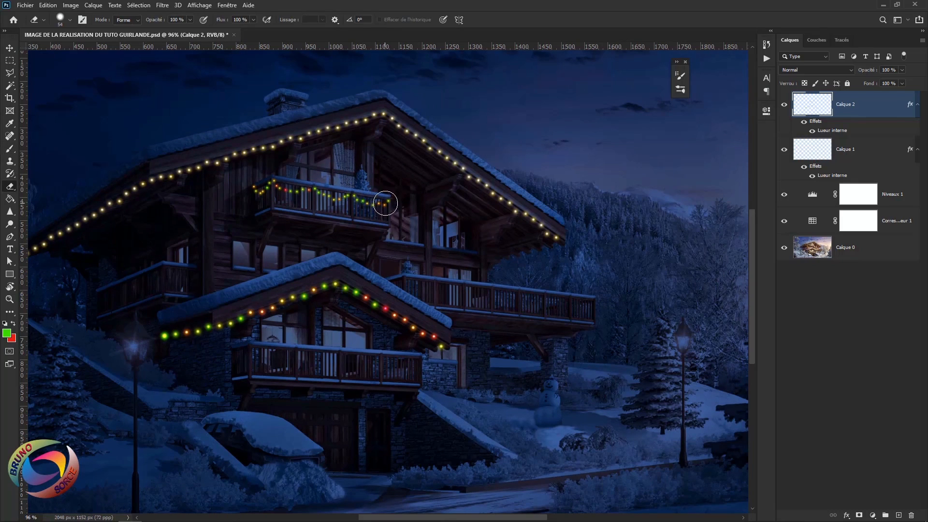
drag(383, 201, 257, 193)
key(ctrl+z)
key(b)
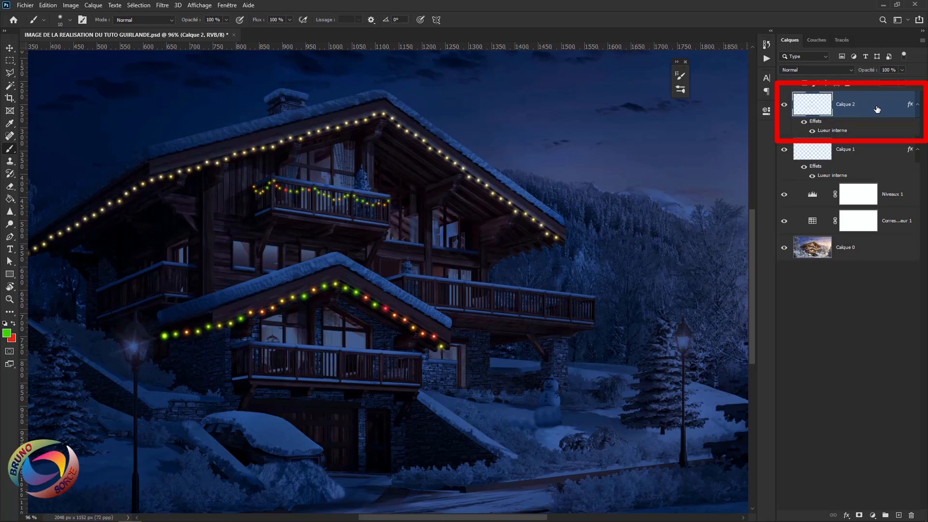
Add a new layer above Calque 2 and copy Calque 2's inner glow effect onto it.
click(899, 515)
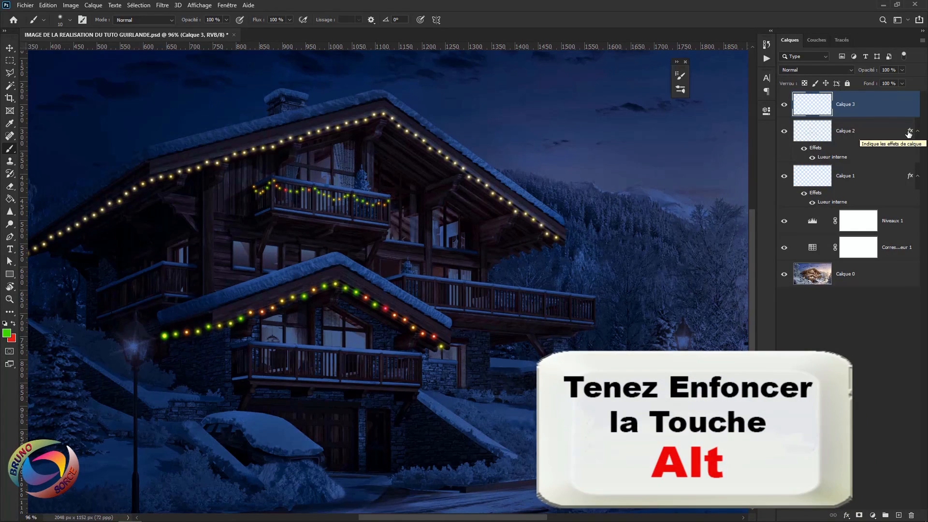
drag(908, 134, 911, 112)
scroll(198, 357, down, 3)
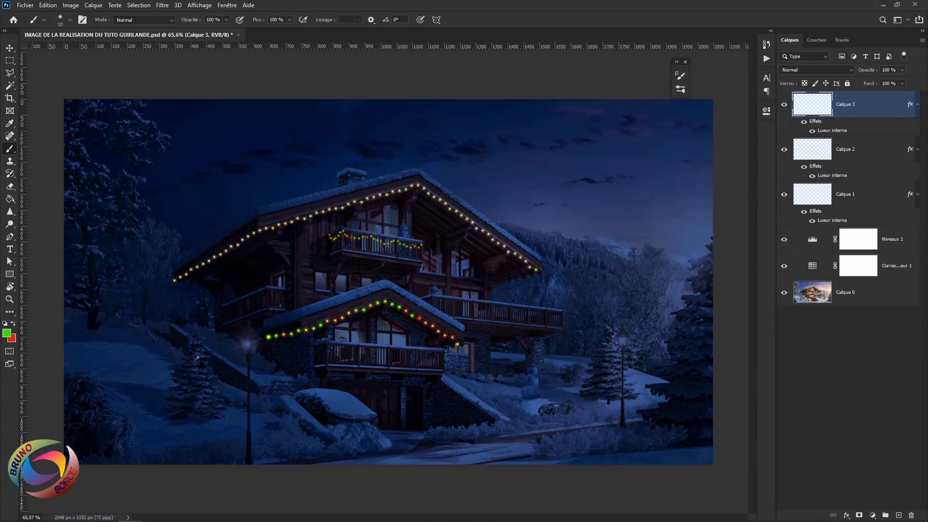
Change the foreground colour from the colour picker's hue range to a bright magenta.
click(7, 333)
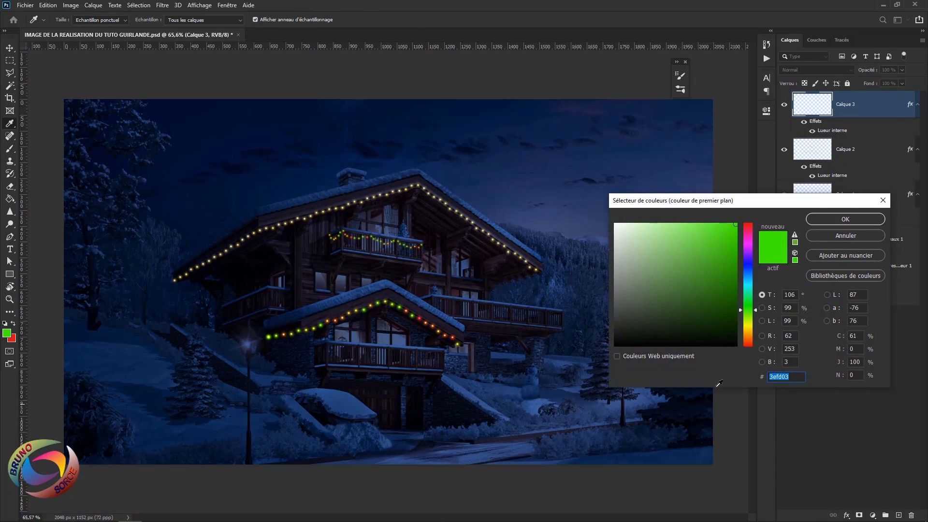
click(749, 245)
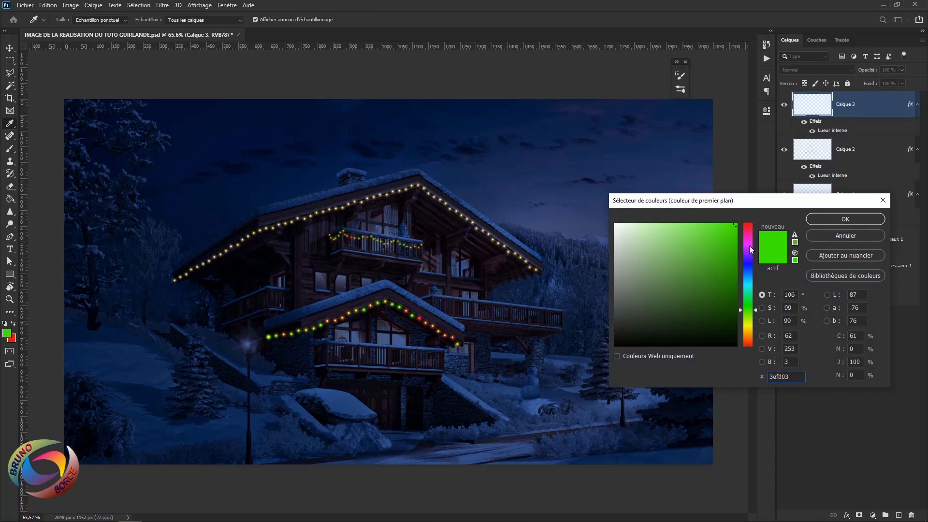
click(833, 219)
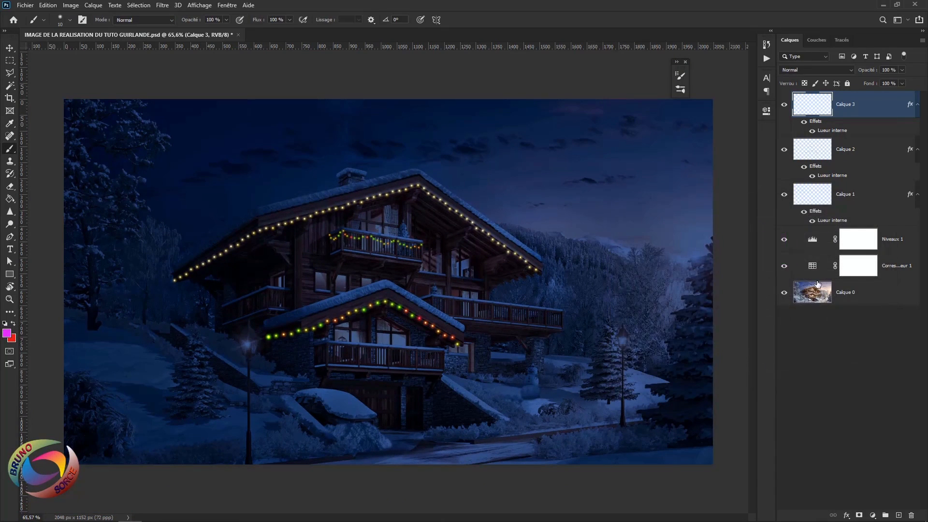
Change the background colour to bright yellow, hex f2fb07.
click(13, 339)
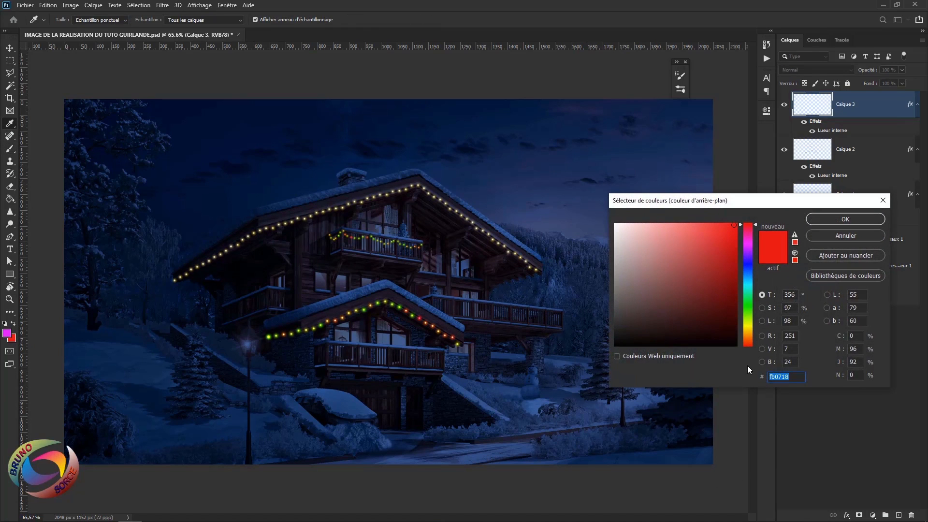
click(748, 303)
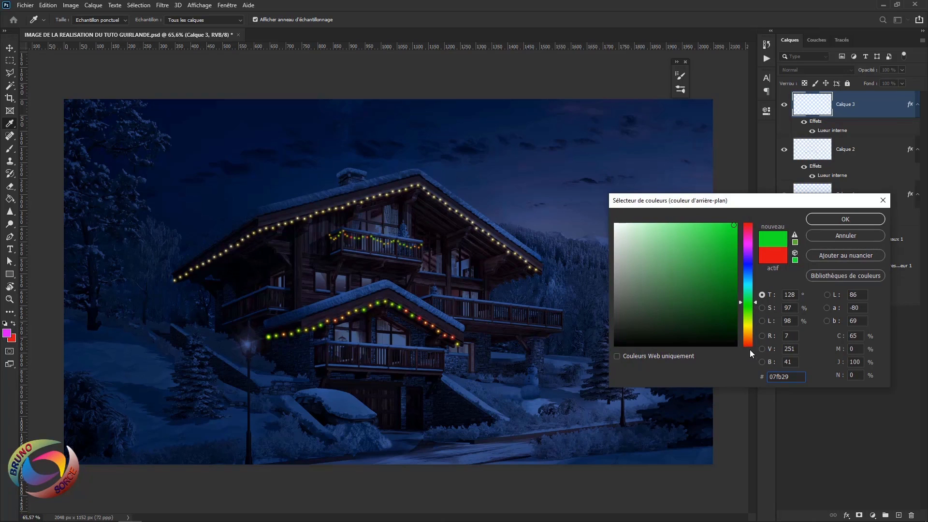
click(749, 326)
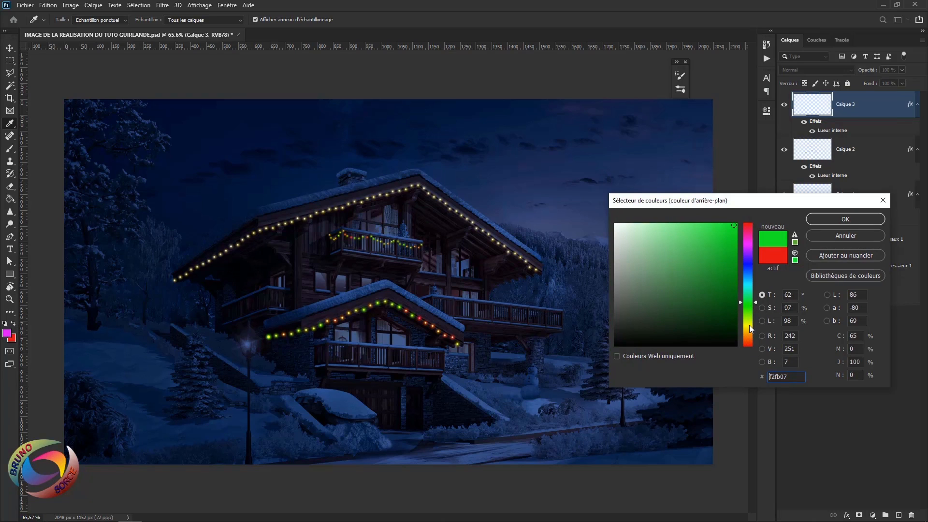
click(822, 218)
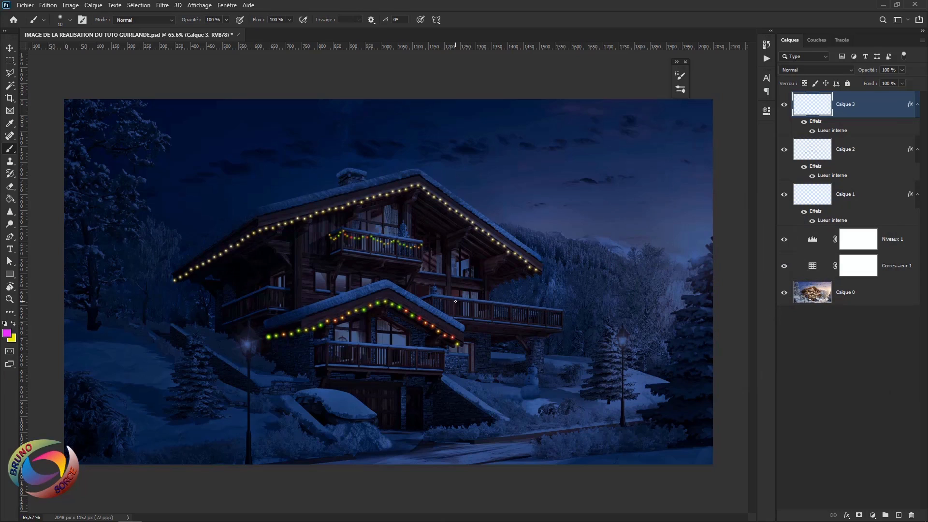
Paint a wavy garland of magenta and yellow lights along the first half of the long middle balcony's railing, undoing the first trial stroke.
drag(456, 301, 570, 301)
key(ctrl+z)
scroll(580, 366, up, 5)
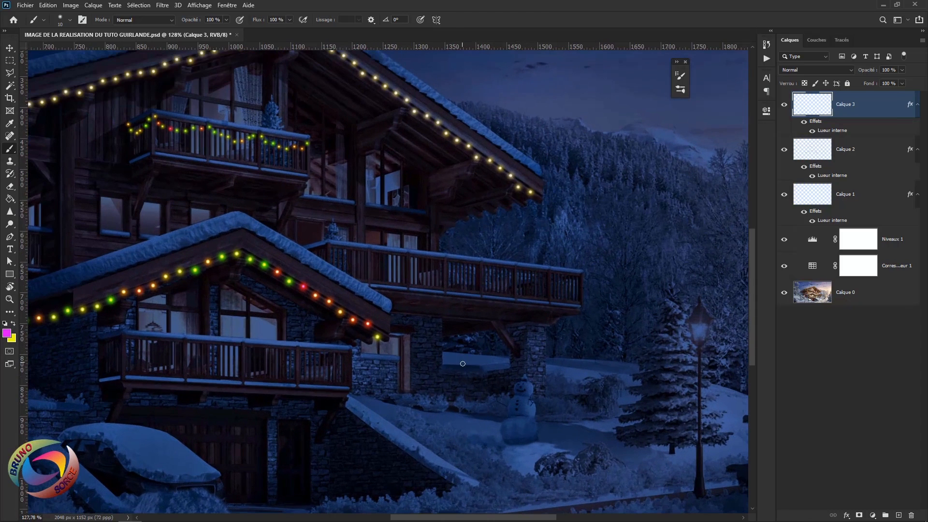
drag(555, 394, 491, 375)
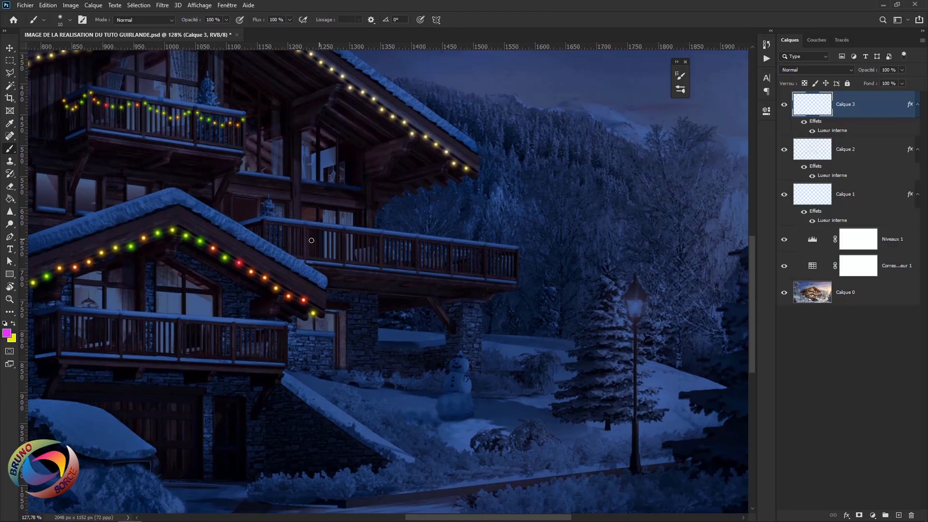
alt+right_click(278, 234)
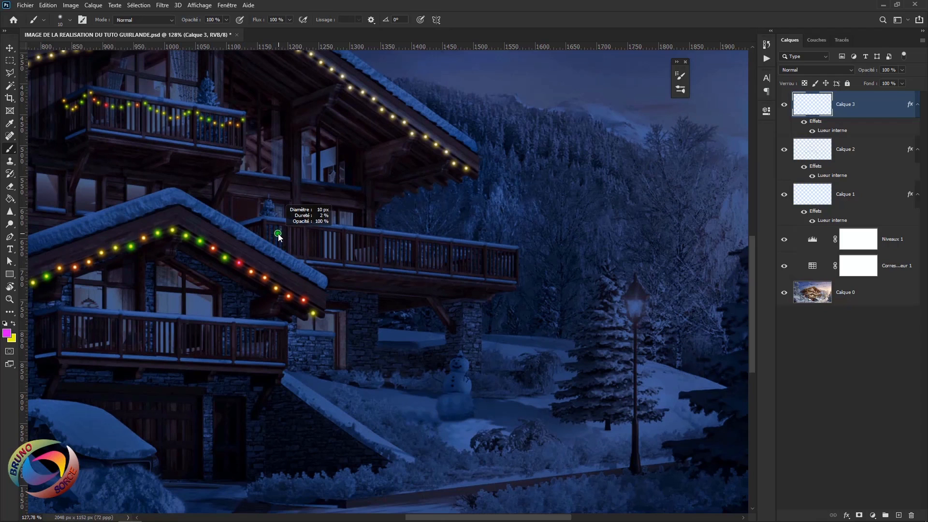
mouse_move(250, 227)
mouse_down()
mouse_move(284, 239)
mouse_move(309, 230)
mouse_move(327, 244)
mouse_move(346, 232)
mouse_move(416, 245)
mouse_up()
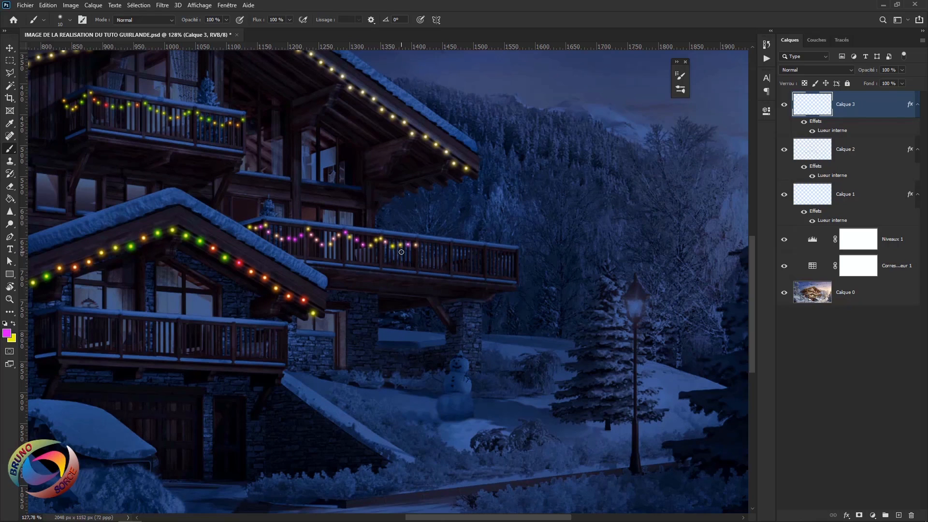
Set the foreground colour to blue and the background to red fb0729, and extend the long balcony's garland to the railing's far end.
click(7, 333)
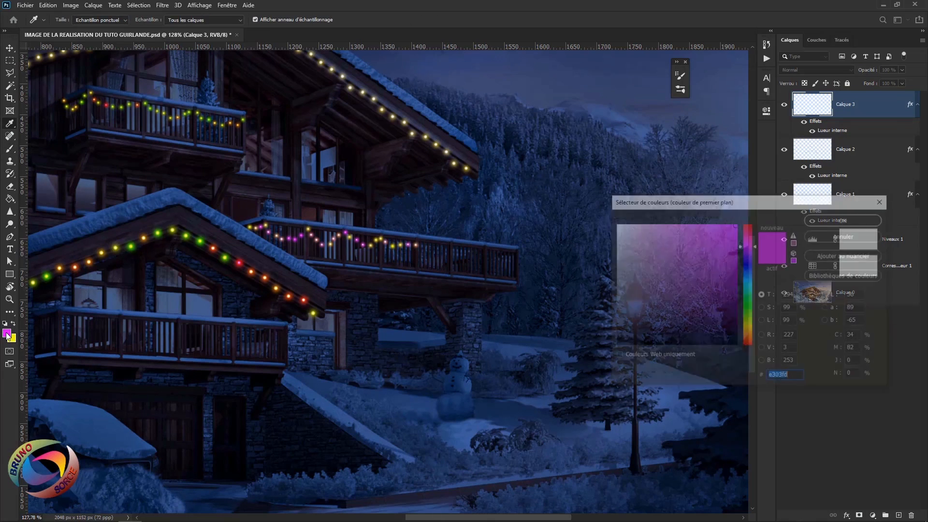
click(747, 265)
click(813, 219)
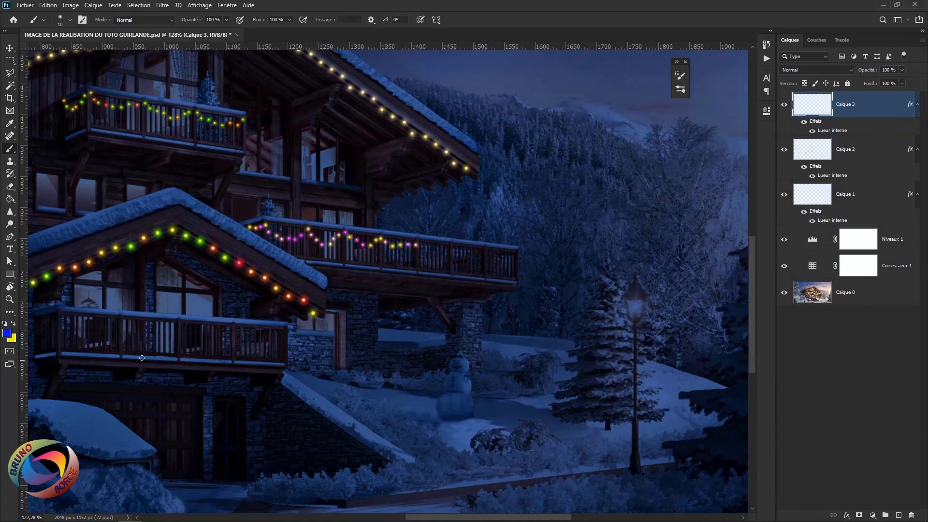
click(12, 339)
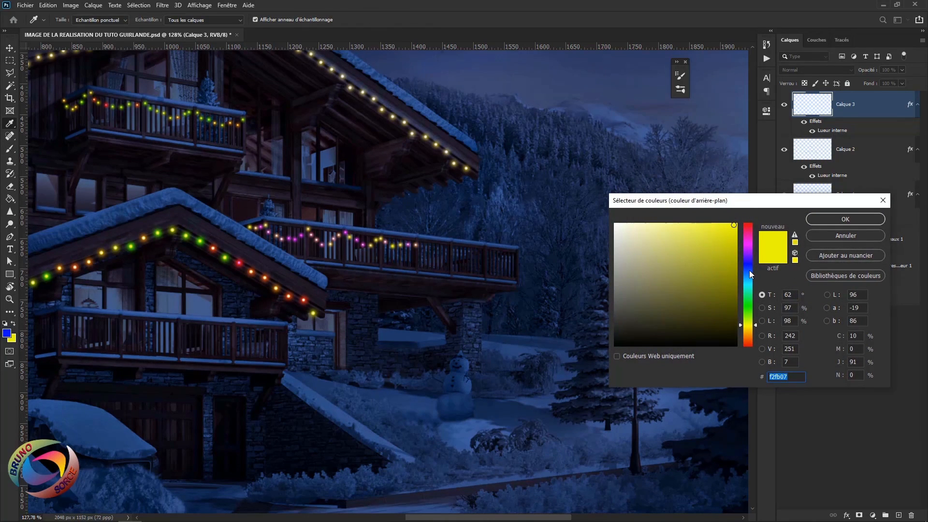
click(748, 229)
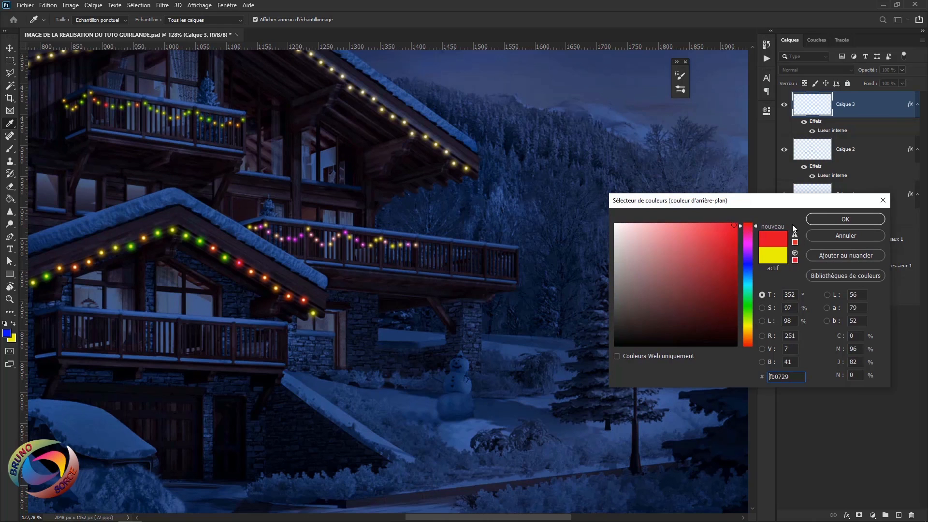
click(846, 218)
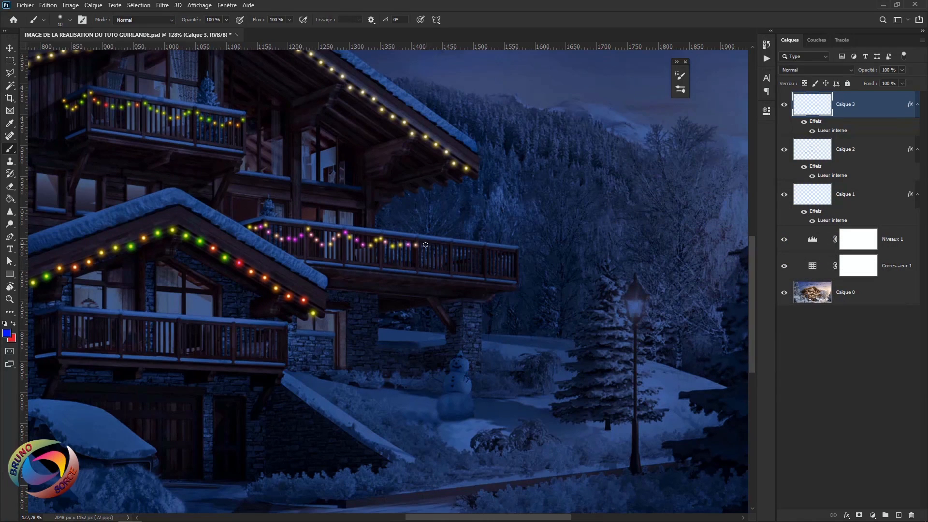
mouse_move(418, 244)
mouse_down()
mouse_move(449, 245)
mouse_move(458, 256)
mouse_move(455, 246)
mouse_move(512, 258)
mouse_up()
Paint winding rows of blue, magenta and red lights over the fir tree beside the street lamp, from its tip to its lowest branches.
scroll(422, 252, down, 5)
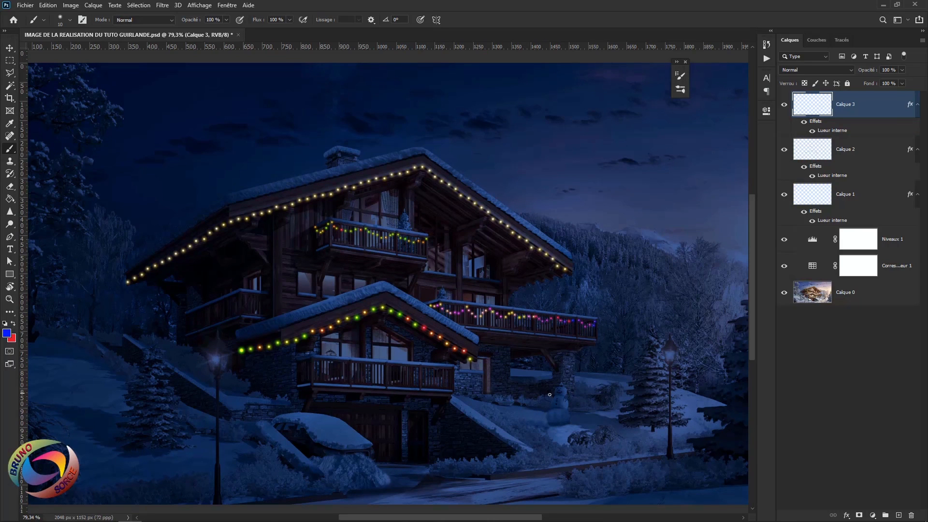
drag(572, 396, 442, 314)
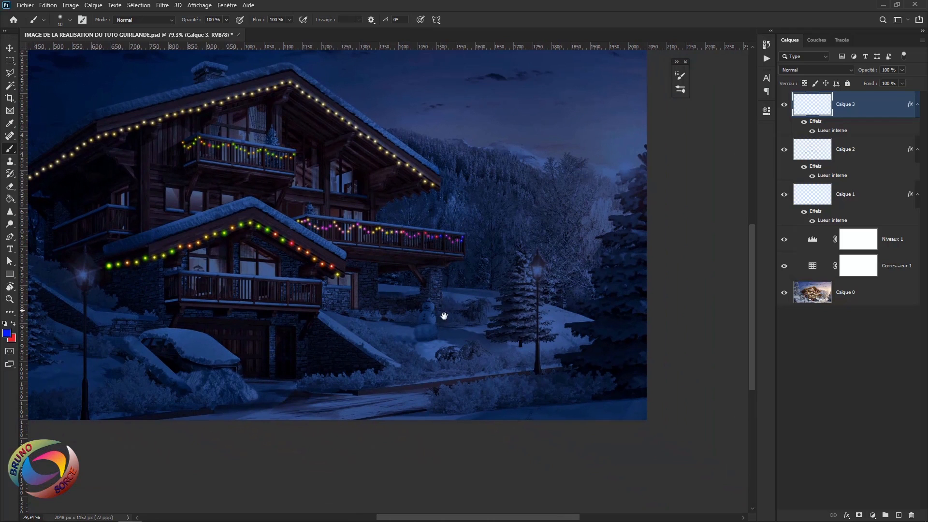
scroll(523, 304, up, 1)
scroll(524, 304, up, 4)
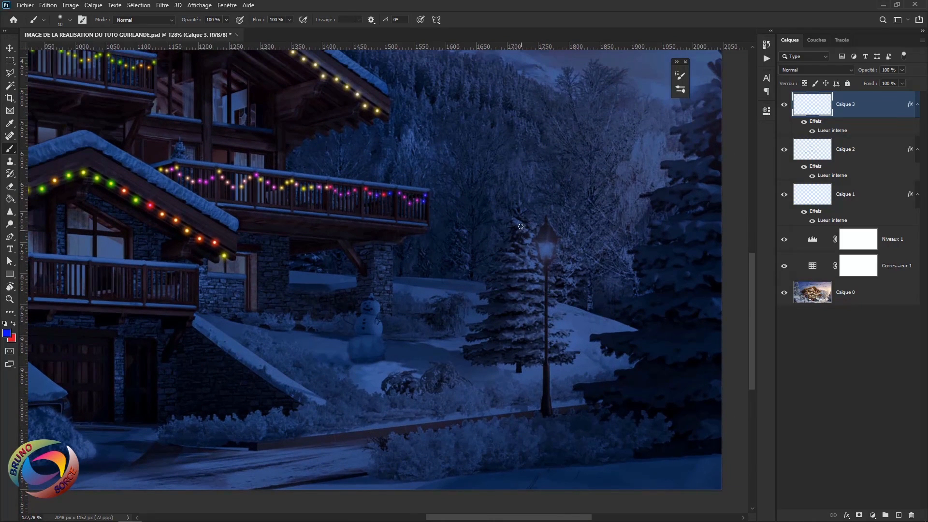
mouse_move(519, 195)
mouse_down()
mouse_move(523, 227)
mouse_move(507, 230)
mouse_move(521, 239)
mouse_move(485, 267)
mouse_up()
click(520, 197)
mouse_move(541, 265)
mouse_down()
mouse_move(486, 280)
mouse_move(503, 292)
mouse_move(546, 295)
mouse_move(532, 280)
mouse_move(485, 295)
mouse_up()
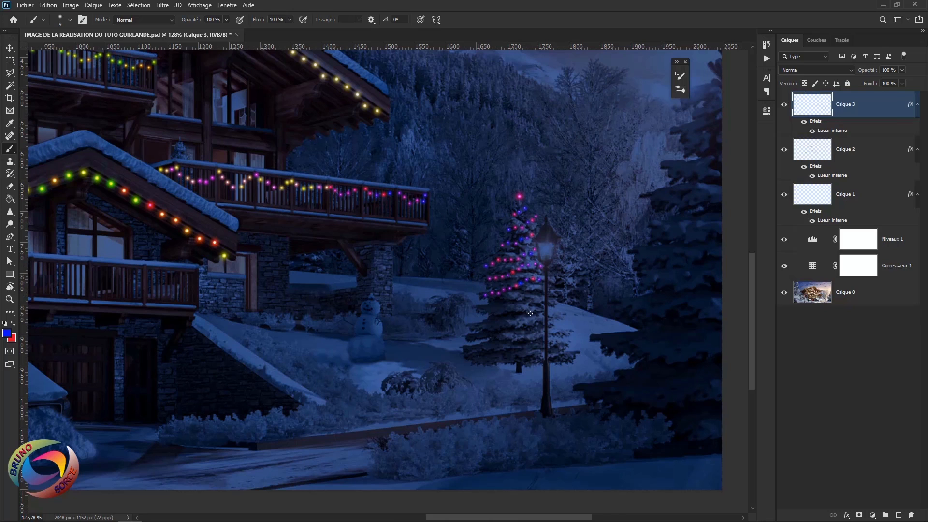
mouse_move(541, 298)
mouse_down()
mouse_move(514, 296)
mouse_move(476, 309)
mouse_up()
click(577, 351)
click(557, 317)
mouse_move(538, 327)
mouse_down()
mouse_move(472, 328)
mouse_move(490, 334)
mouse_move(470, 340)
mouse_move(536, 345)
mouse_move(513, 338)
mouse_move(499, 351)
mouse_move(467, 350)
mouse_move(515, 362)
mouse_move(468, 360)
mouse_move(527, 367)
mouse_move(524, 355)
mouse_move(560, 348)
mouse_up()
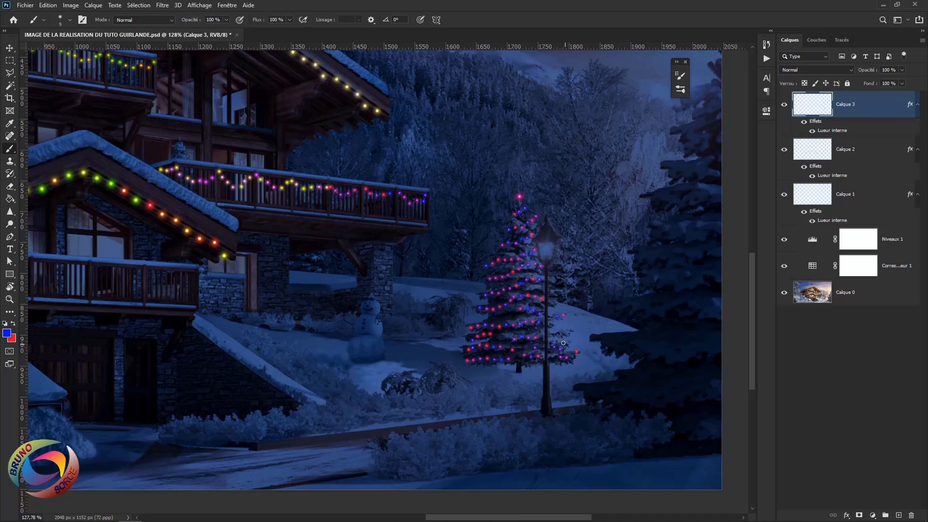
Add a new layer above Calque 3 and copy Calque 3's inner glow effect onto it.
scroll(580, 347, down, 4)
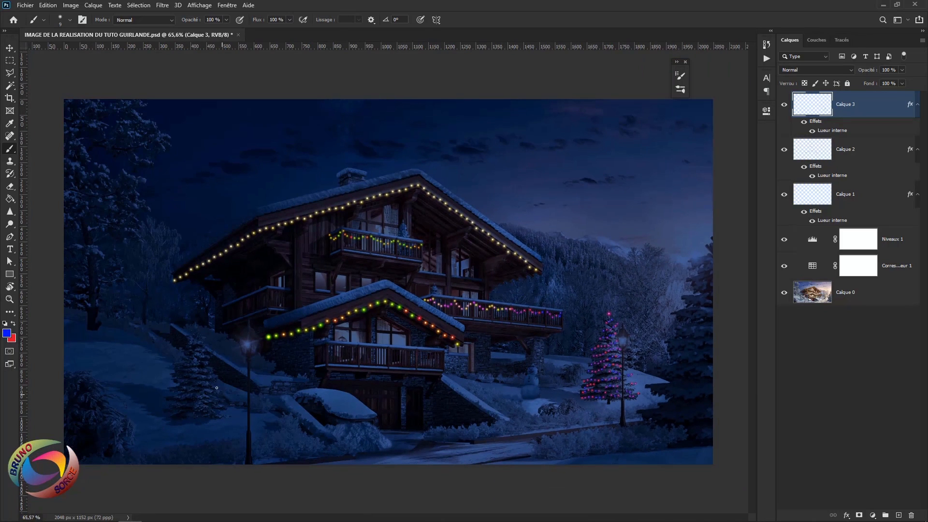
scroll(202, 397, up, 4)
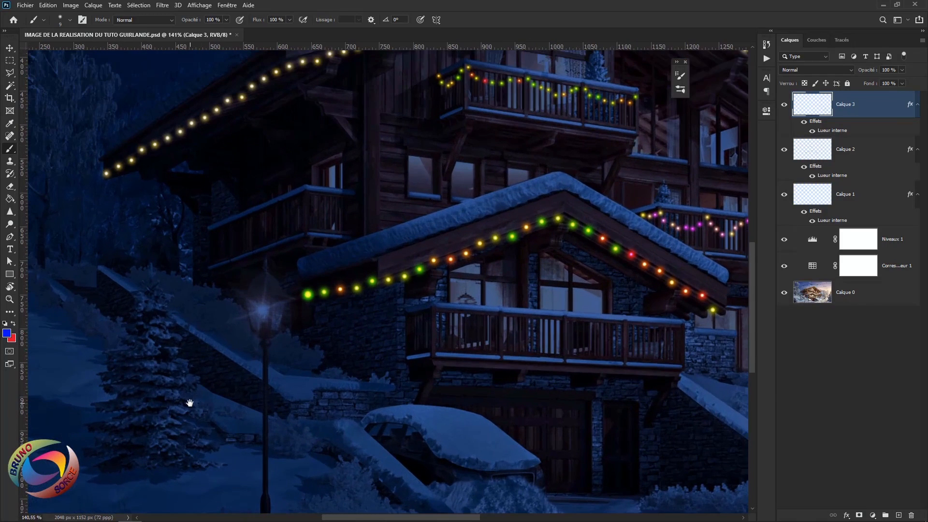
drag(189, 403, 332, 342)
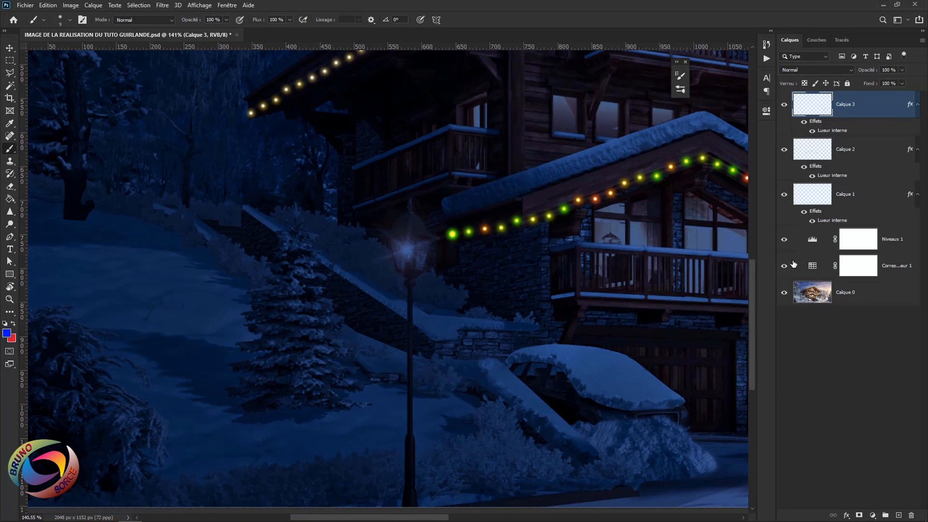
click(898, 515)
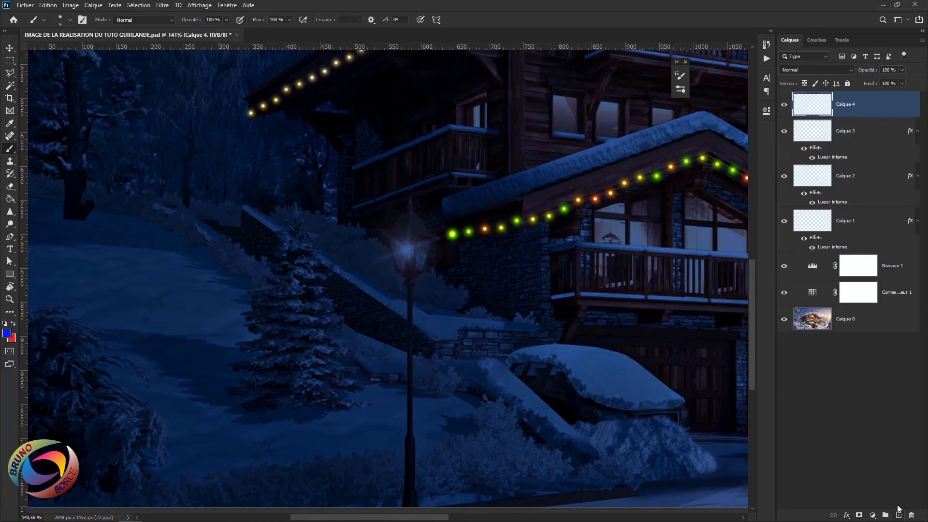
drag(911, 138, 908, 108)
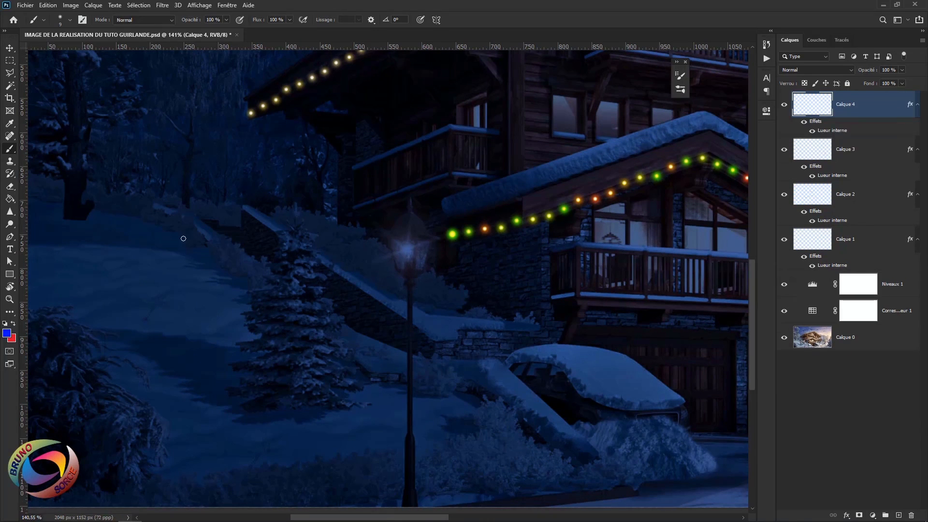
Set the foreground colour to cyan and the background colour to yellow.
click(7, 333)
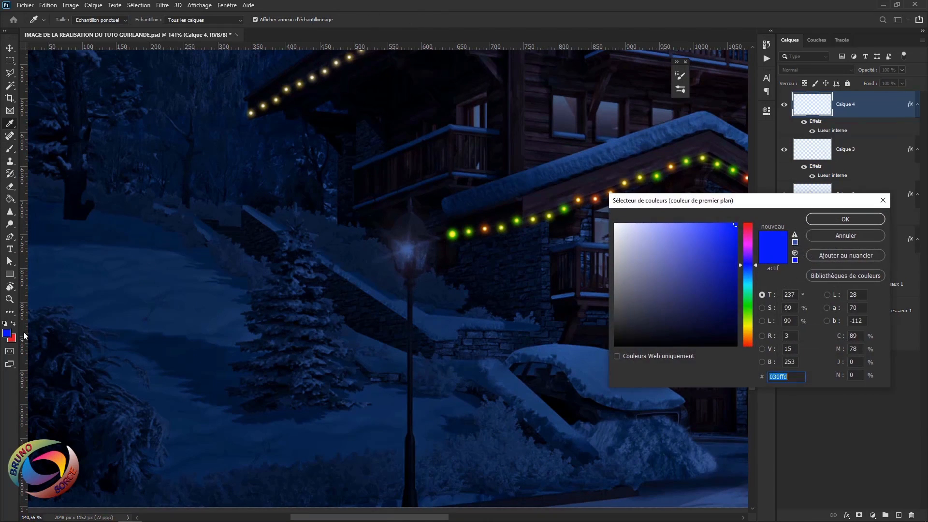
click(748, 285)
click(832, 219)
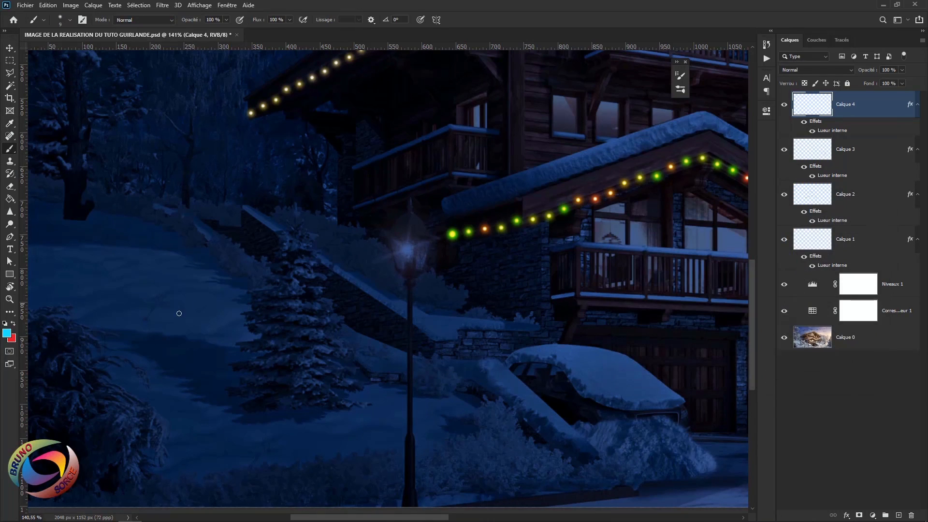
click(12, 339)
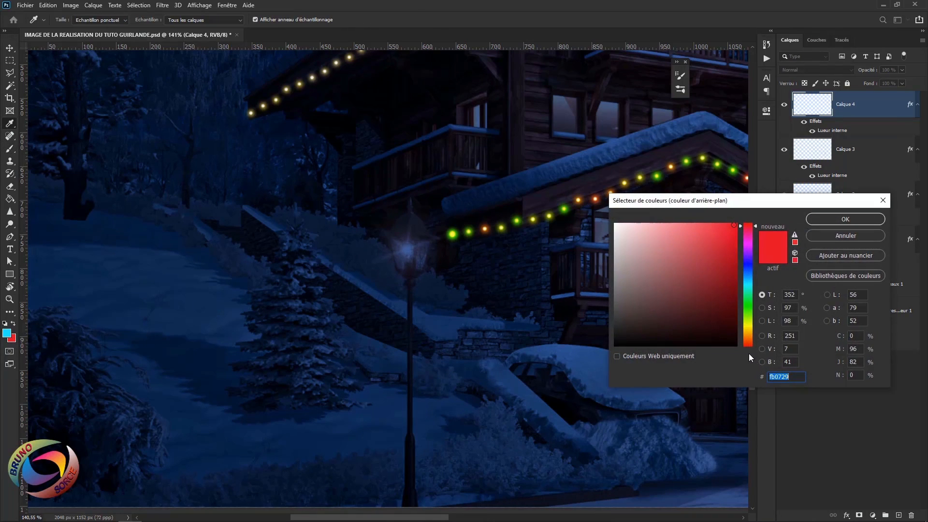
click(749, 327)
click(824, 221)
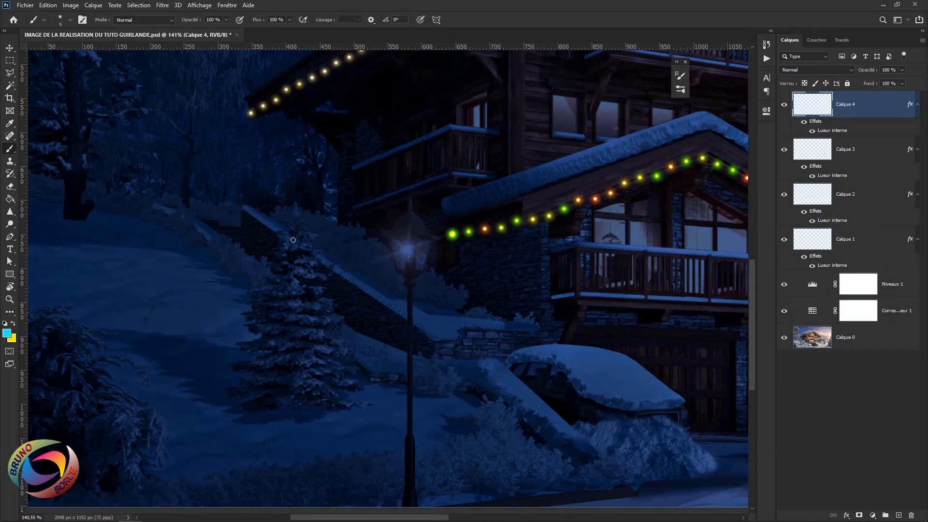
Paint rows of cyan and yellow lights around the fir tree near the parked car, with one larger light on its tip.
mouse_move(284, 236)
mouse_down()
mouse_move(303, 235)
mouse_move(289, 223)
mouse_move(286, 236)
mouse_move(315, 236)
mouse_move(270, 255)
mouse_move(314, 261)
mouse_move(276, 271)
mouse_move(308, 278)
mouse_move(259, 291)
mouse_up()
click(294, 206)
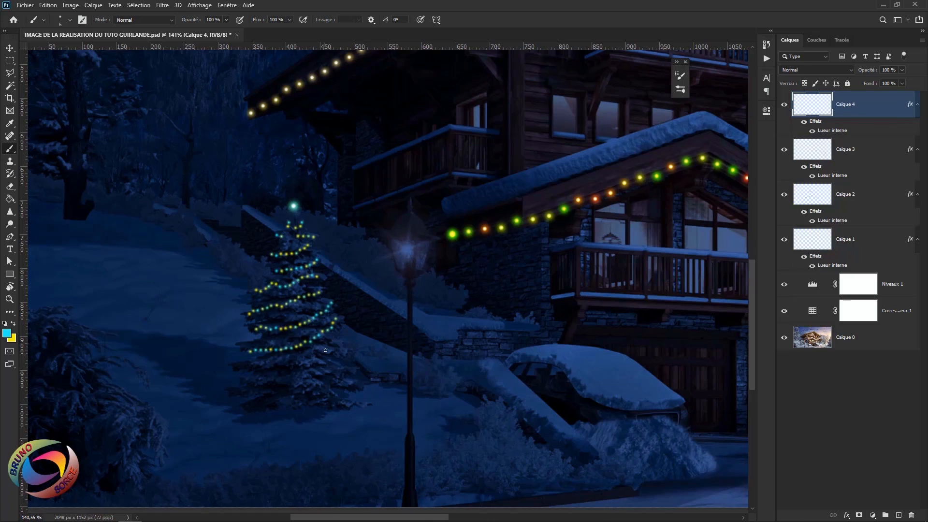
mouse_move(336, 348)
mouse_down()
mouse_move(304, 358)
mouse_move(288, 384)
mouse_move(239, 389)
mouse_up()
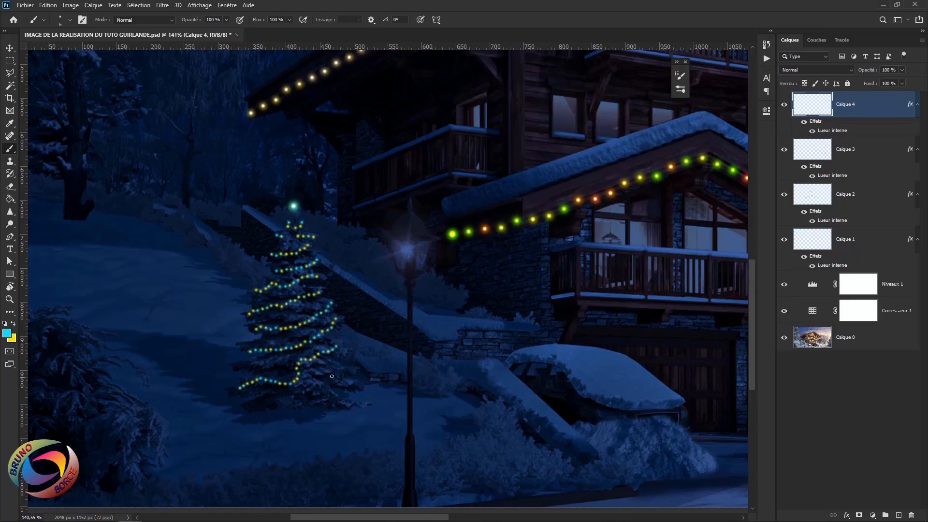
mouse_move(343, 370)
mouse_down()
mouse_move(272, 399)
mouse_move(363, 406)
mouse_move(362, 386)
mouse_up()
Add a new layer above Calque 4, copy Calque 4's inner glow effect onto it and make the new layer active.
scroll(392, 339, down, 8)
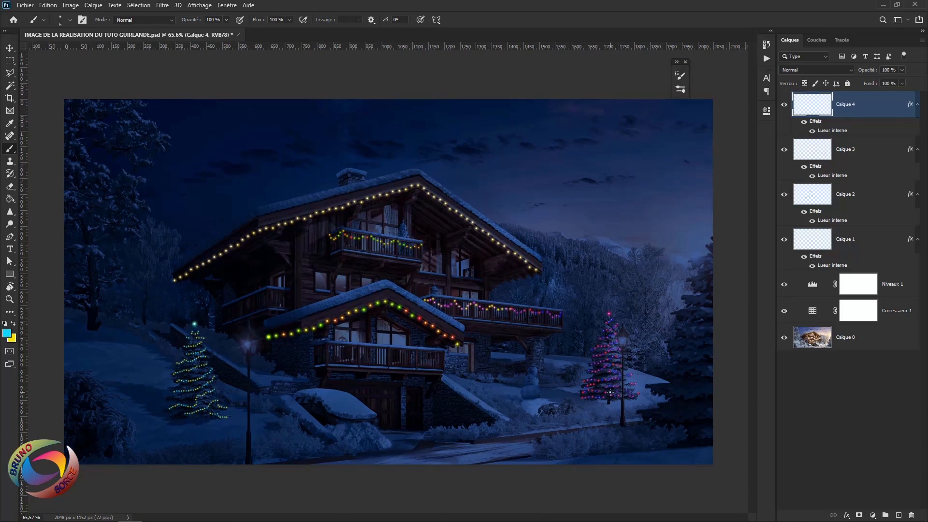
scroll(363, 338, up, 8)
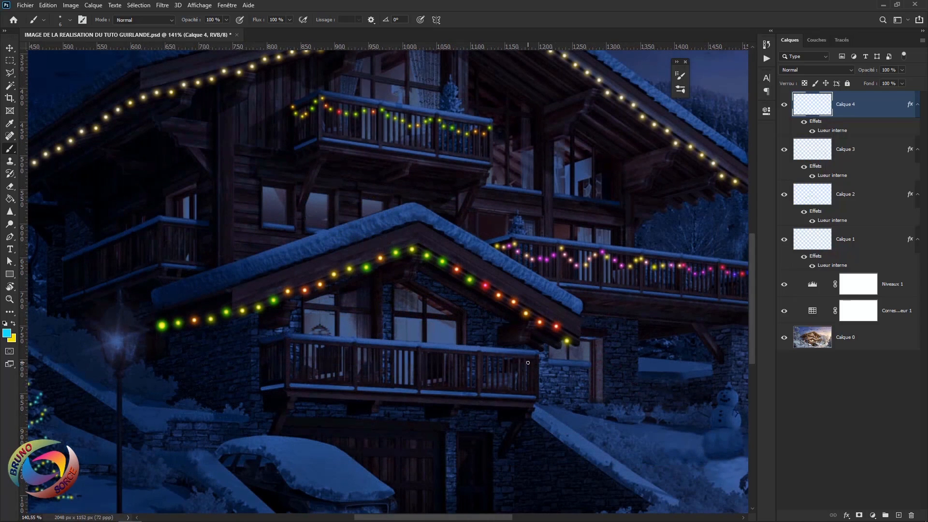
click(898, 515)
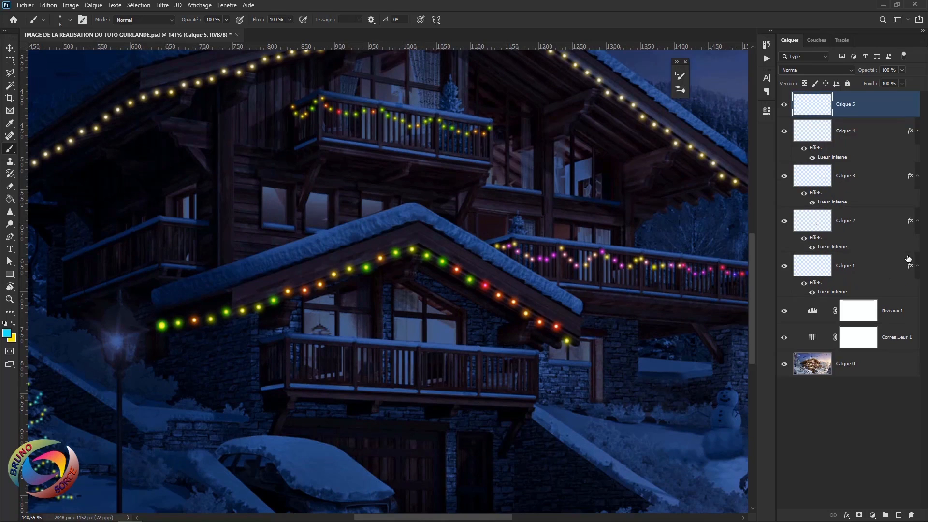
drag(910, 134, 913, 115)
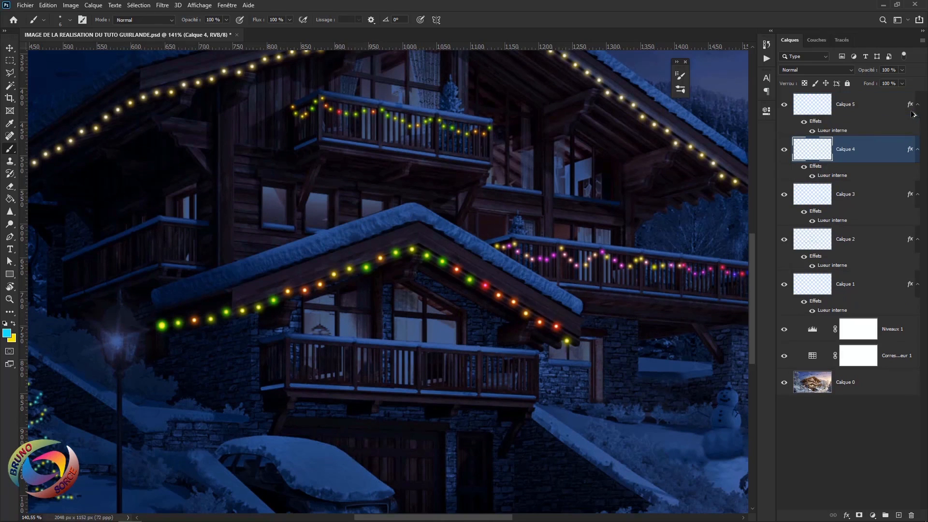
click(877, 106)
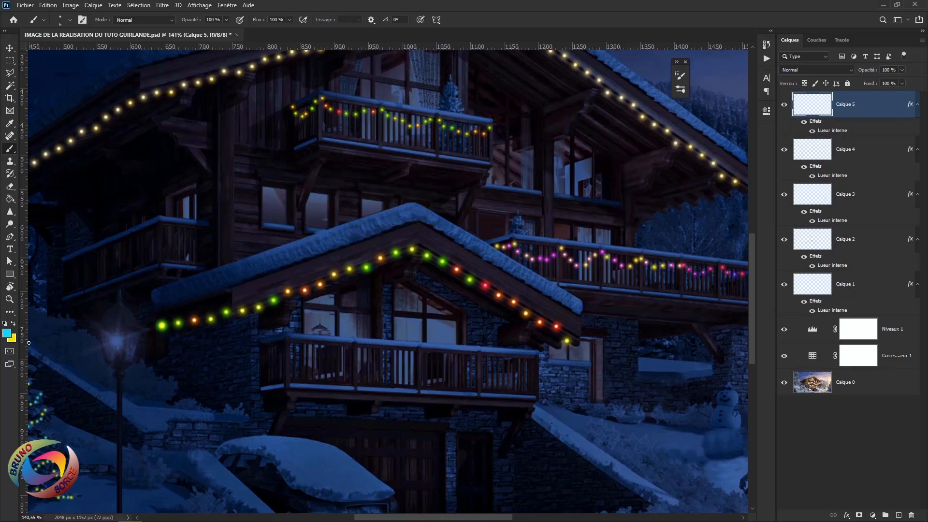
Set the foreground colour to the pale pink FOCOLTONE 2242 from the colour library and return to the Brush tool.
click(7, 333)
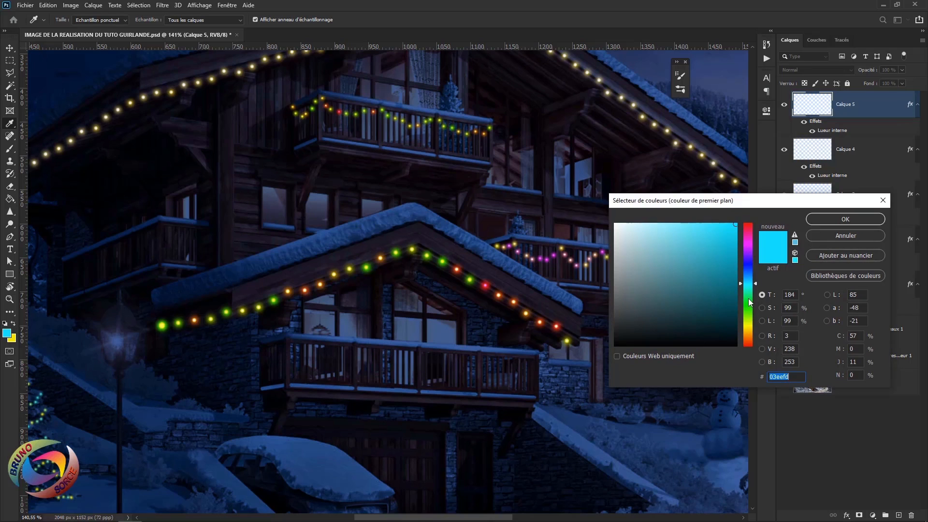
click(827, 276)
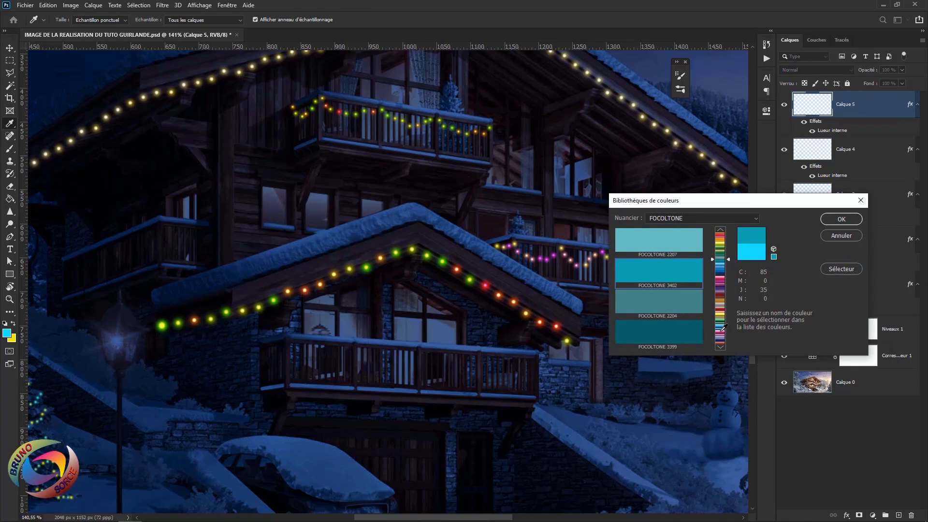
click(721, 330)
click(694, 332)
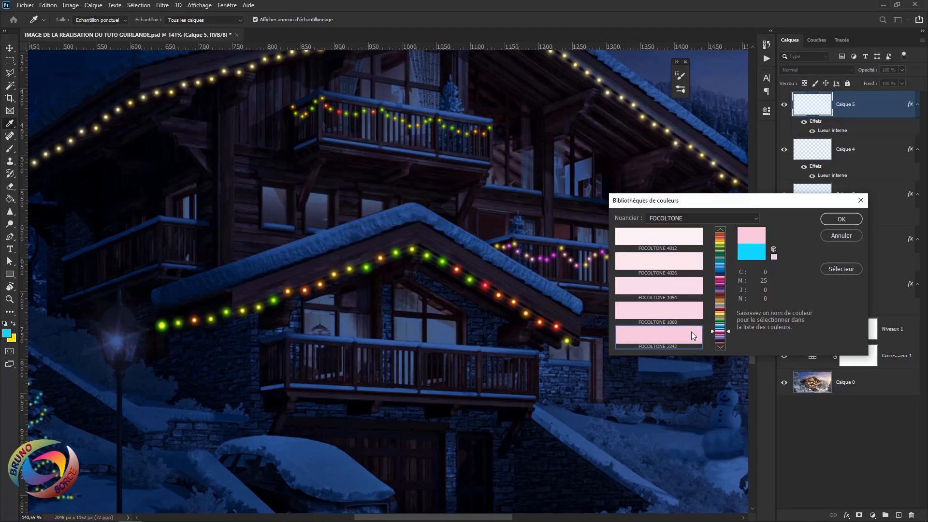
click(841, 219)
key(b)
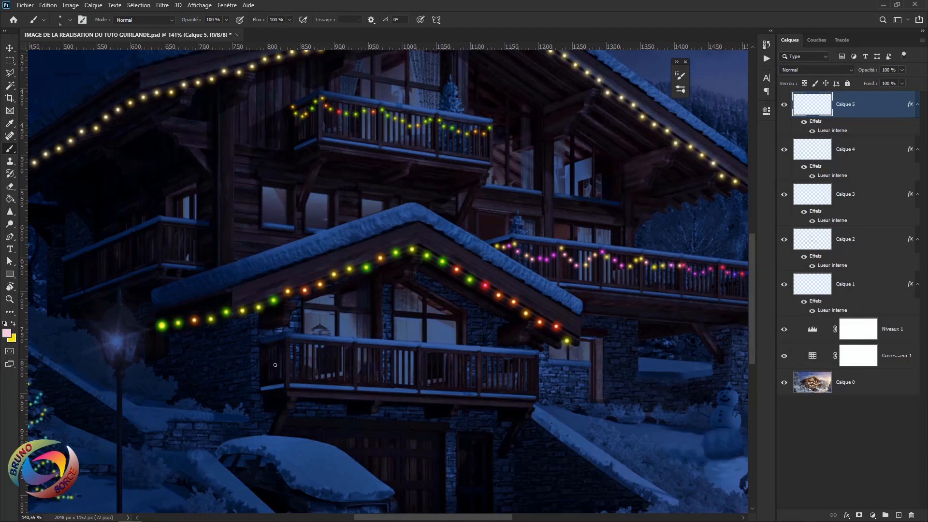
Set the background colour to a purplish magenta from the FOCOLTONE colour library.
click(12, 340)
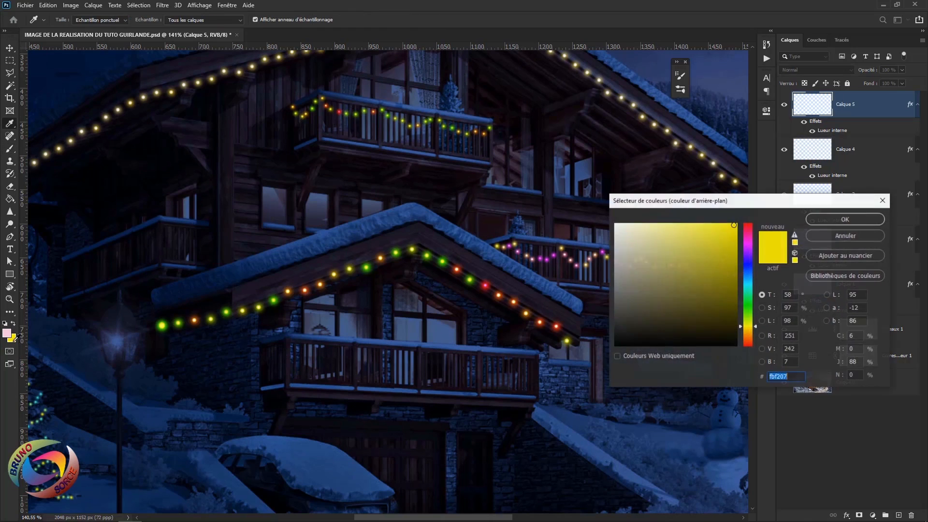
click(838, 275)
click(724, 280)
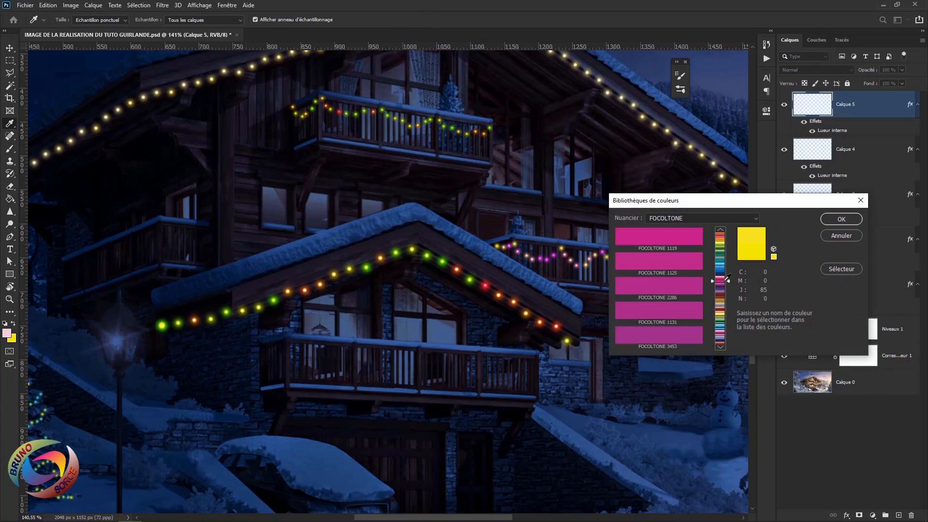
click(682, 340)
click(839, 218)
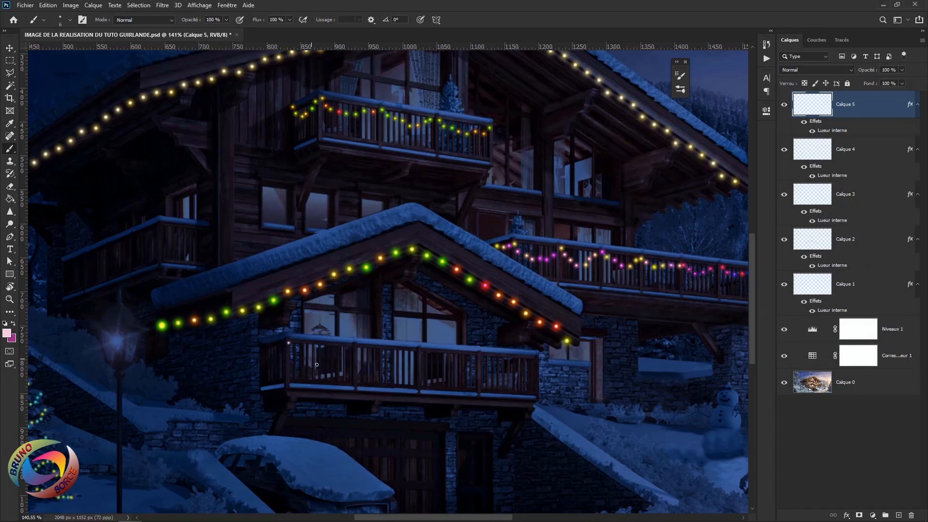
Paint straight rows of small pink lights along the railings of the front lower balcony and the long side balcony on Calque 5.
shift+click(537, 357)
key(ctrl+0)
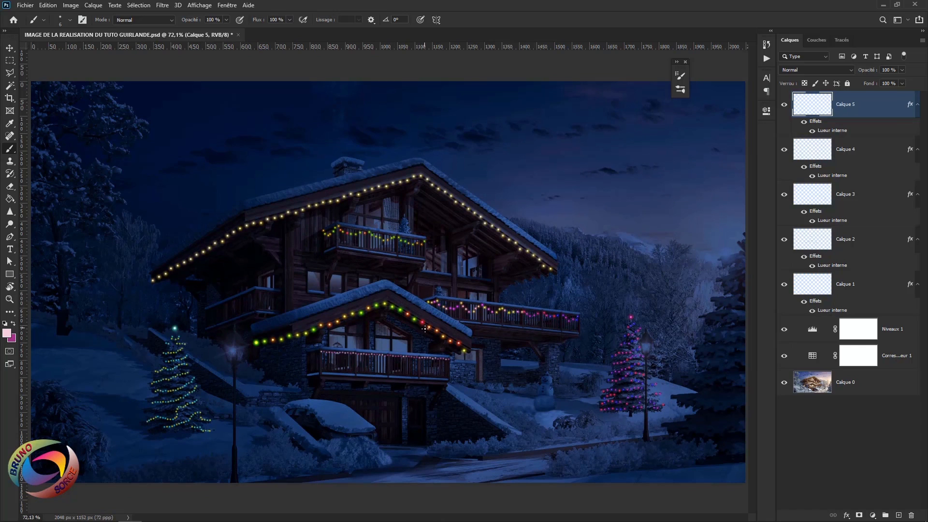
scroll(424, 328, up, 5)
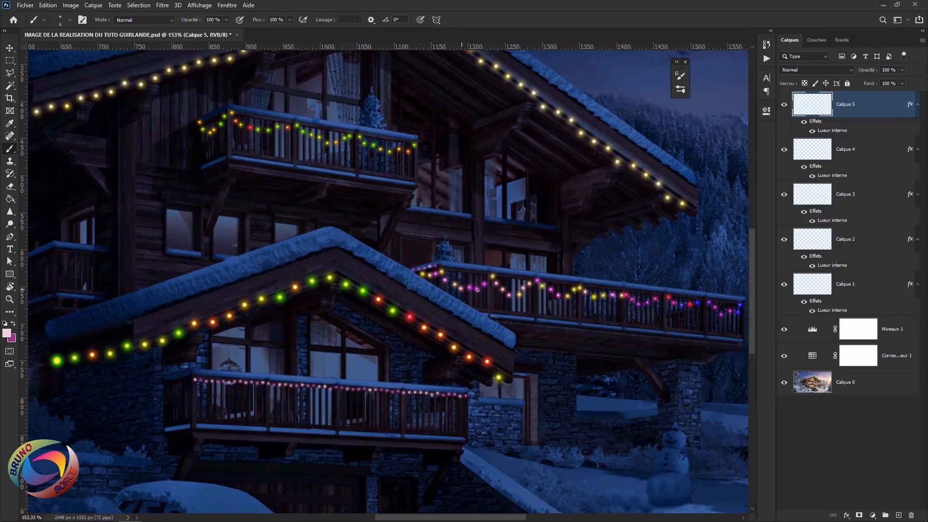
shift+click(743, 302)
scroll(442, 318, down, 4)
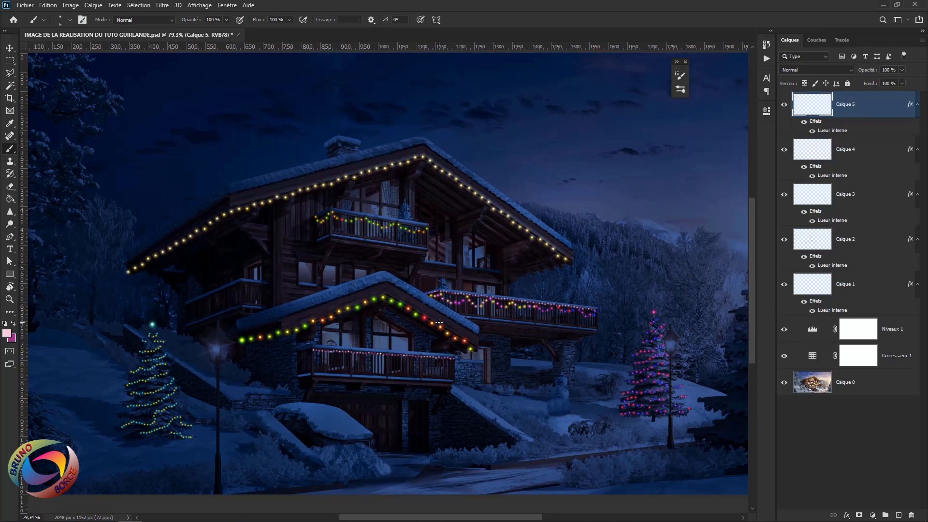
Paint a straight row of small pink lights along the upper balcony's railing, following its corner.
scroll(439, 322, up, 3)
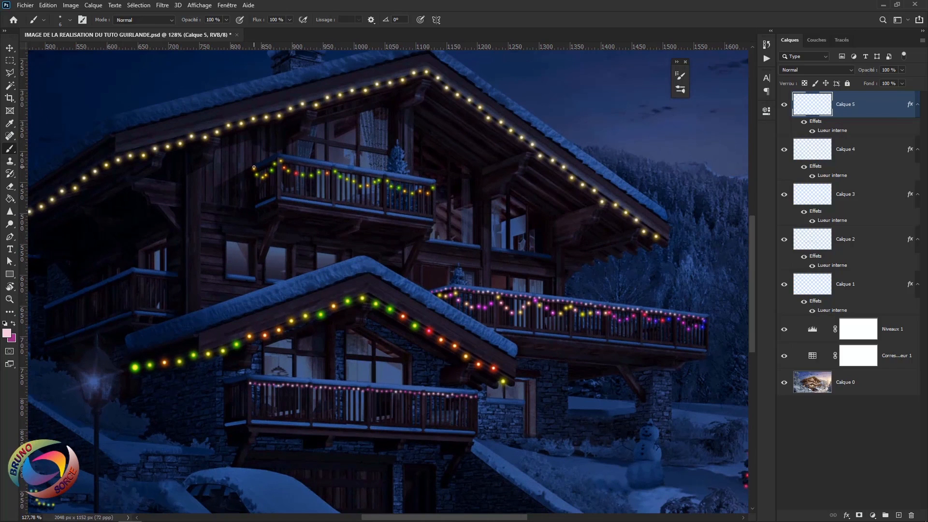
shift+click(254, 167)
key(ctrl+z)
shift+click(280, 160)
shift+click(433, 185)
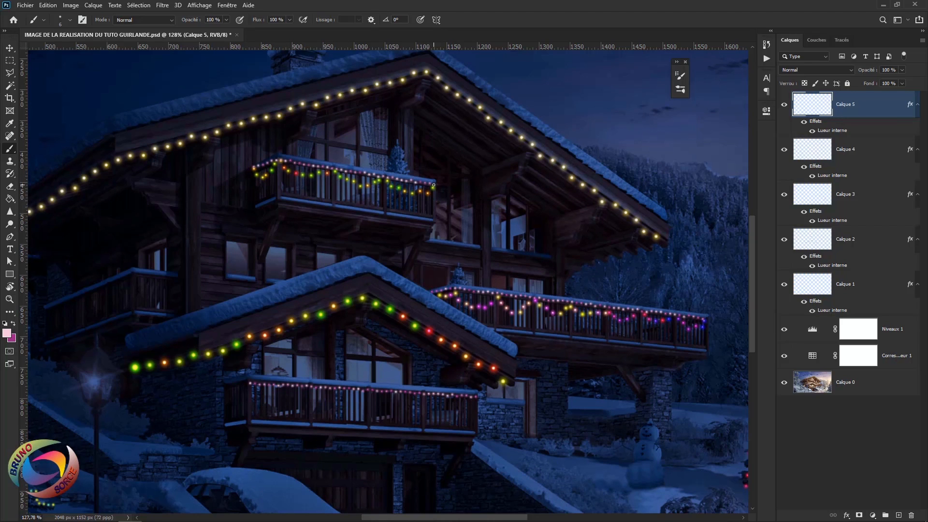
key(ctrl+0)
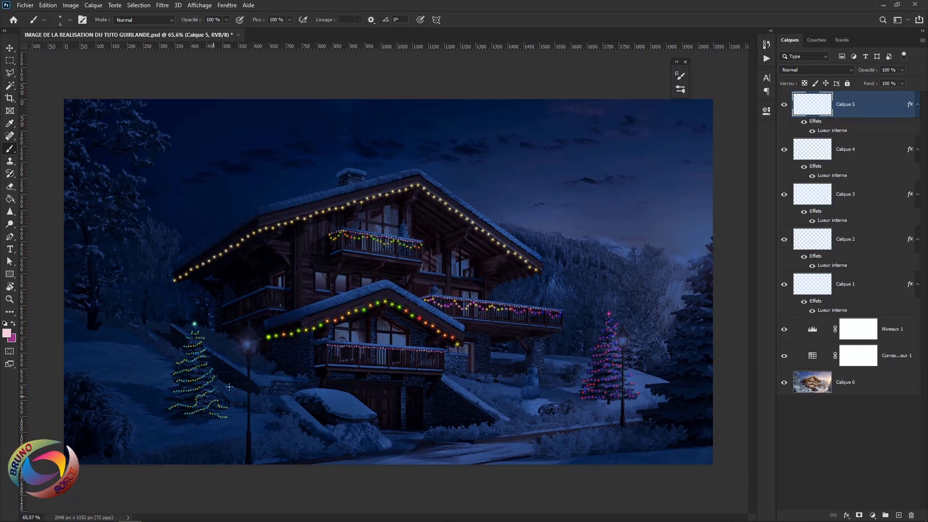
scroll(406, 376, up, 1)
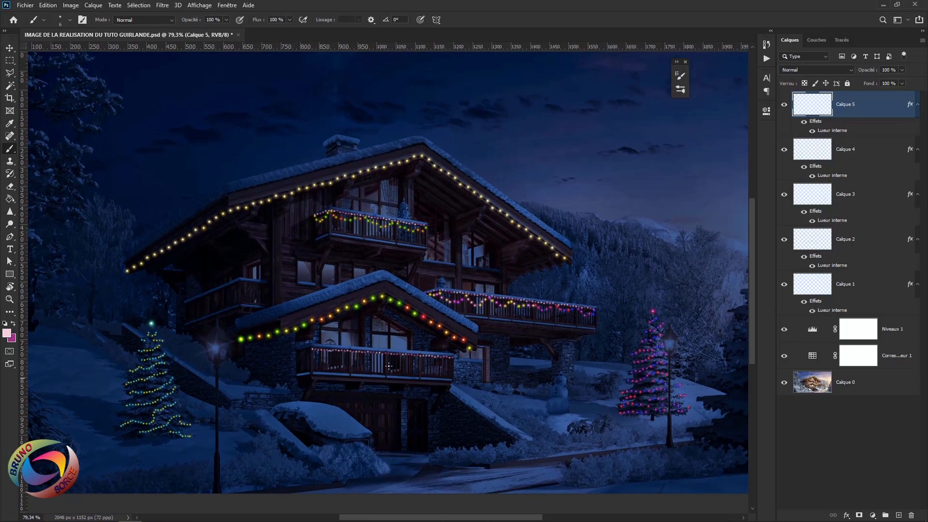
scroll(389, 366, down, 3)
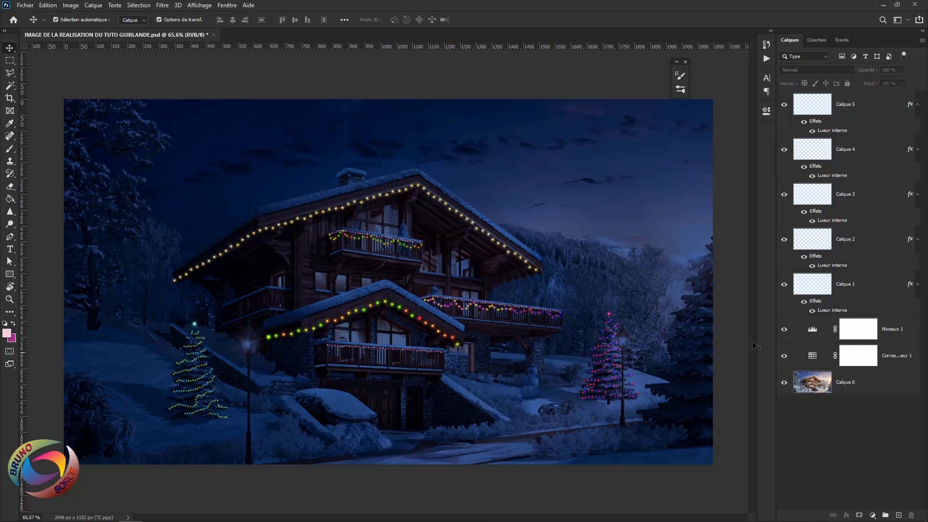
Identify the layer holding the lower roof's garland by toggling layer visibility, and erase that garland from Calque 2.
click(784, 195)
click(784, 196)
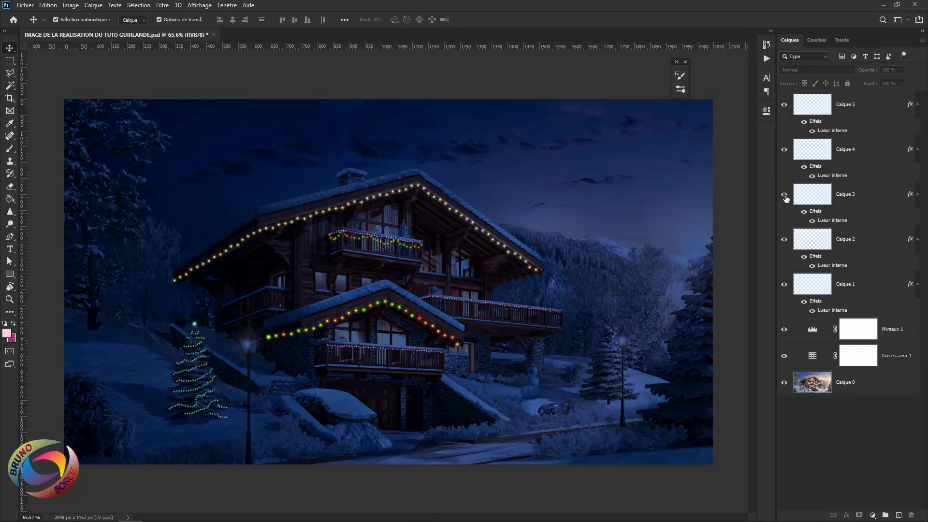
click(784, 239)
click(784, 240)
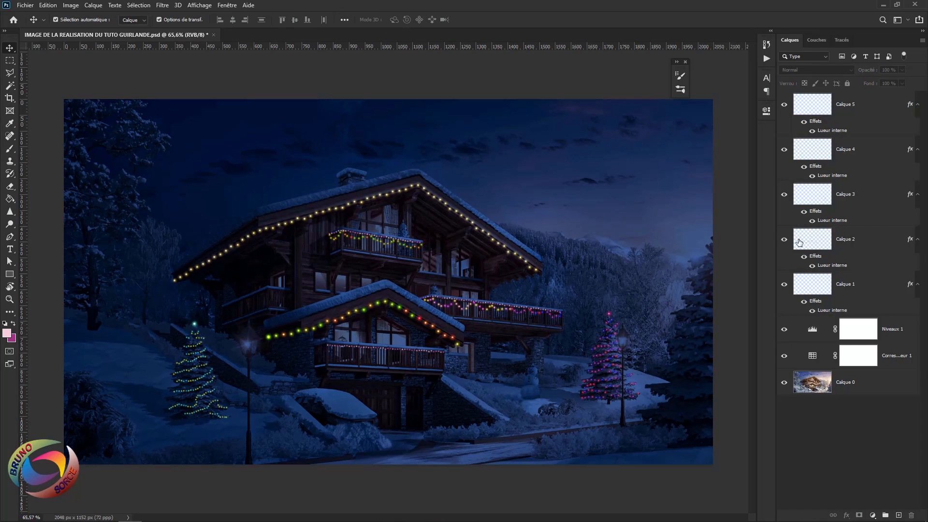
click(841, 242)
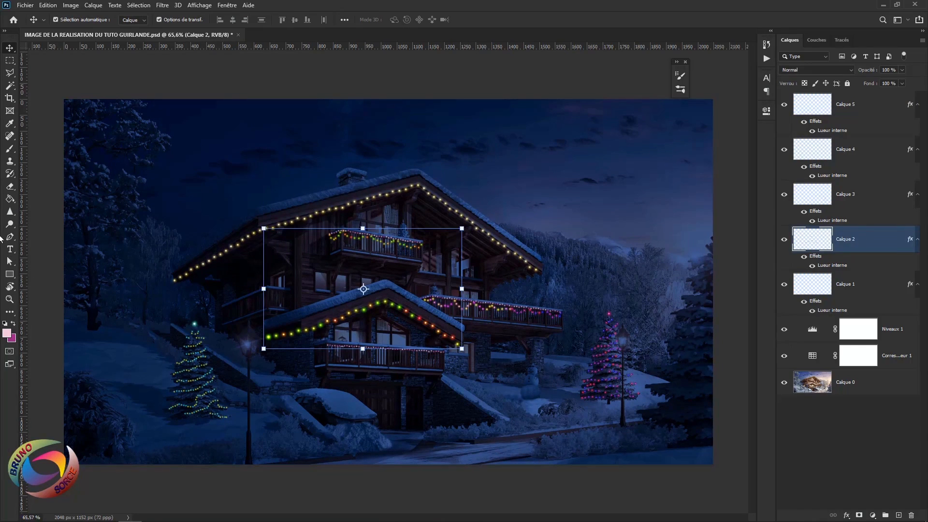
click(10, 186)
mouse_move(269, 341)
mouse_down()
mouse_move(377, 301)
mouse_move(461, 347)
mouse_up()
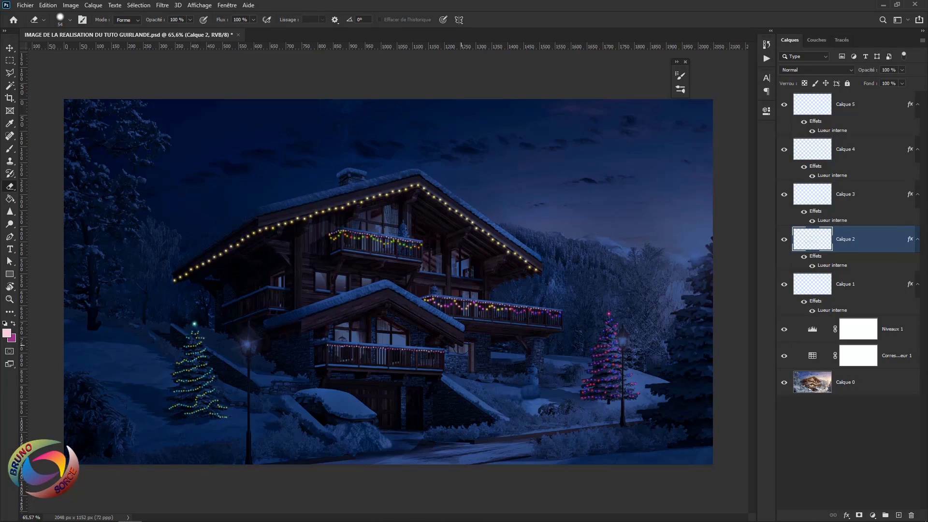
Set the foreground colour to hot pink and the background colour to the yellow-green FOCOLTONE 1166 for the Brush tool.
key(b)
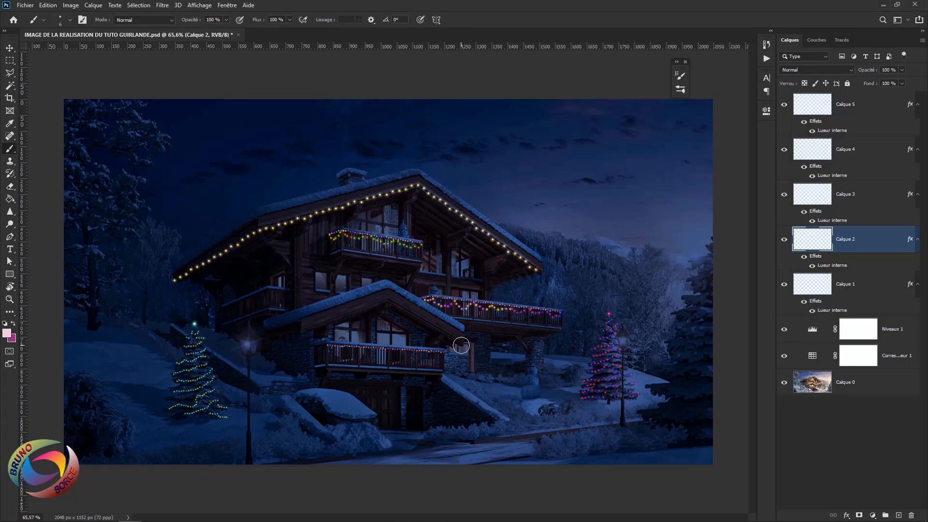
scroll(436, 335, up, 1)
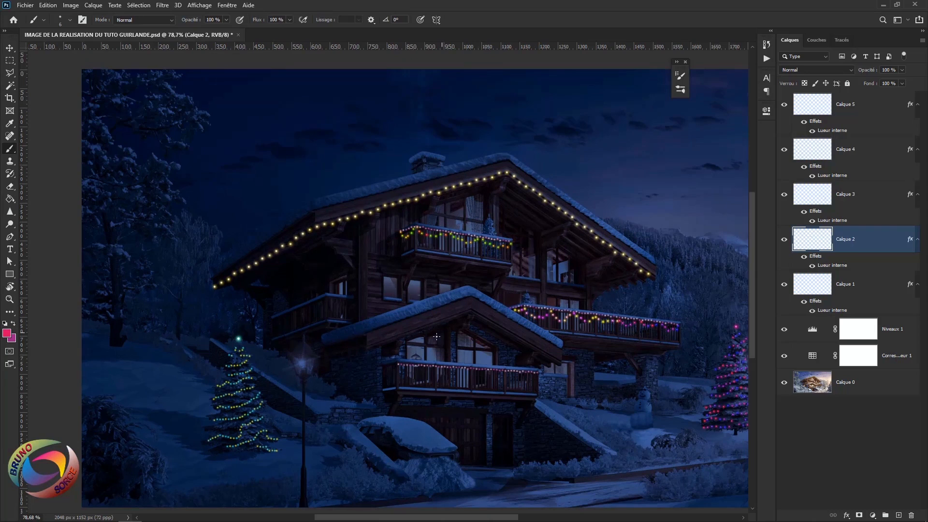
click(13, 340)
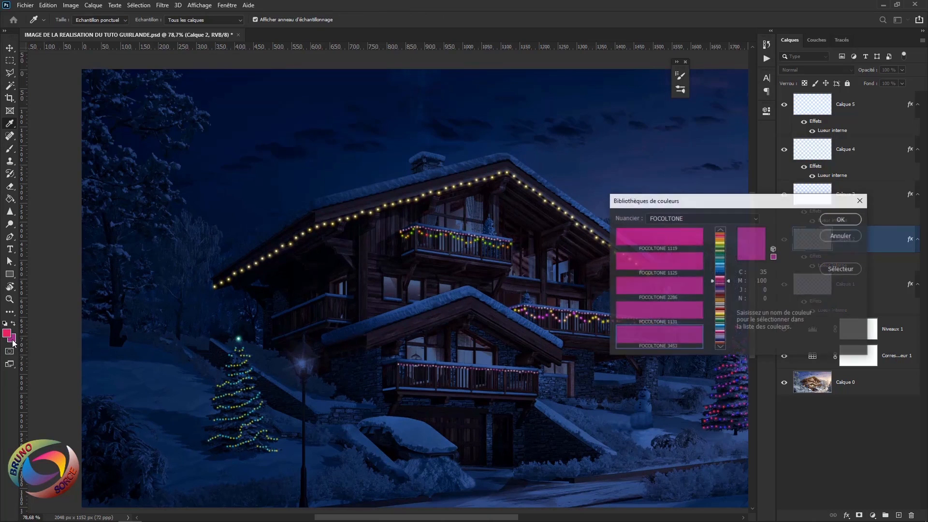
click(724, 244)
click(681, 242)
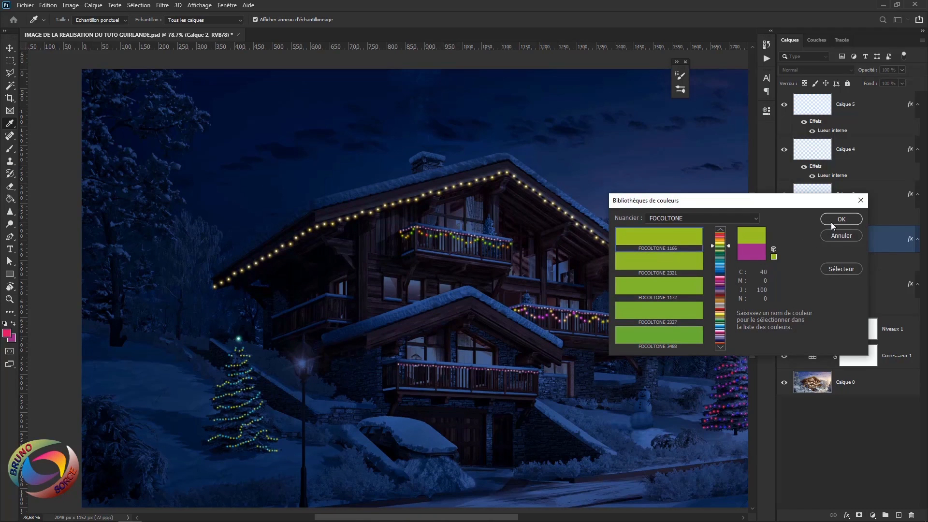
click(833, 221)
key(b)
Set the brush size to 10 px for the lower roof's garland.
scroll(369, 340, up, 2)
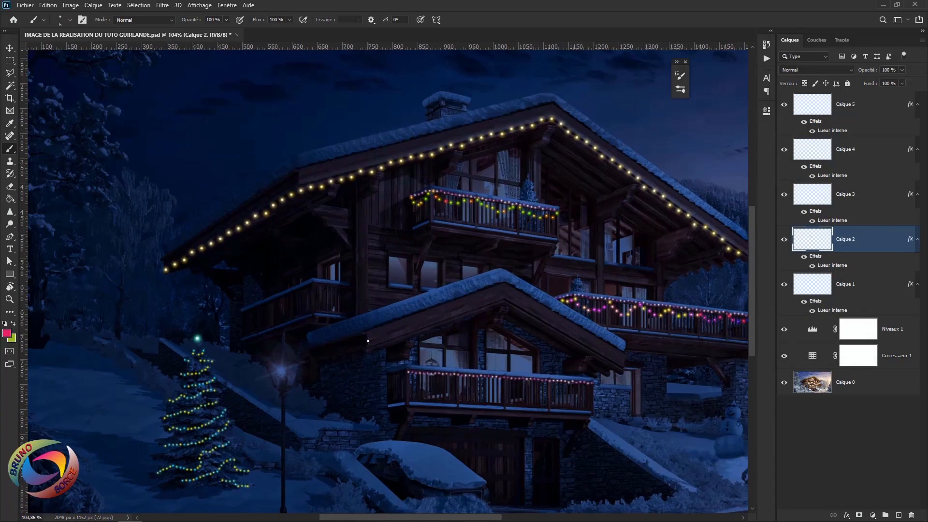
alt+right_click(368, 340)
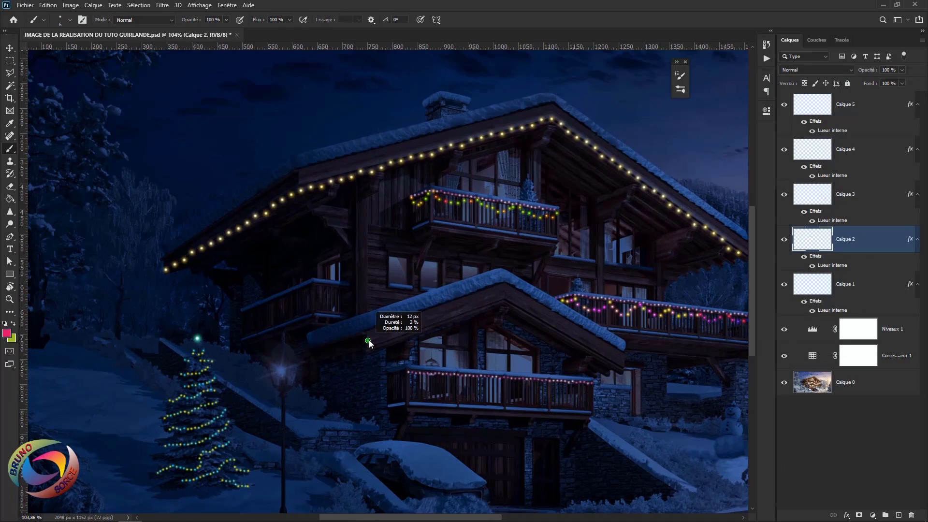
drag(369, 340, 368, 341)
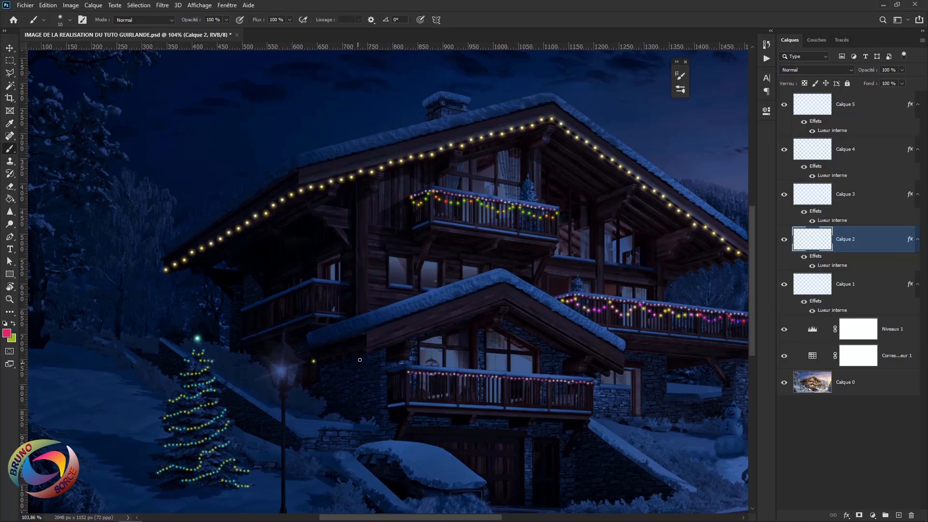
shift+click(366, 354)
shift+click(505, 302)
shift+click(621, 372)
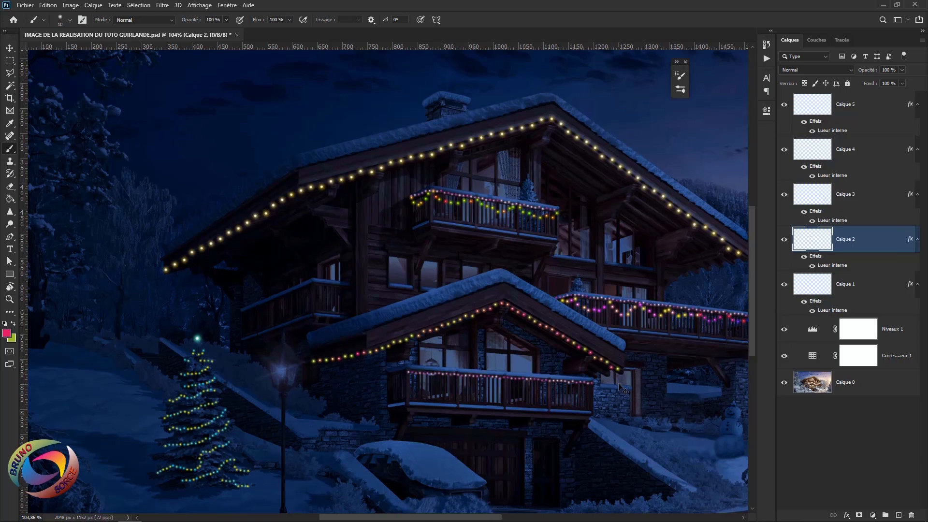
key(ctrl+z)
key(ctrl+z)
key(ctrl+z)
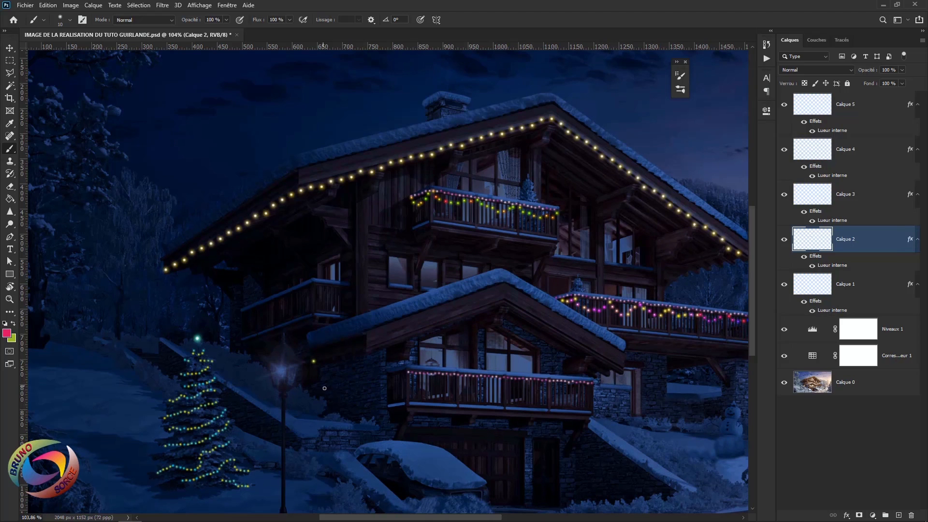
Paint a wavy freehand garland of pink and yellow-green lights under both slopes of the lower roof on Calque 2.
key(ctrl+0)
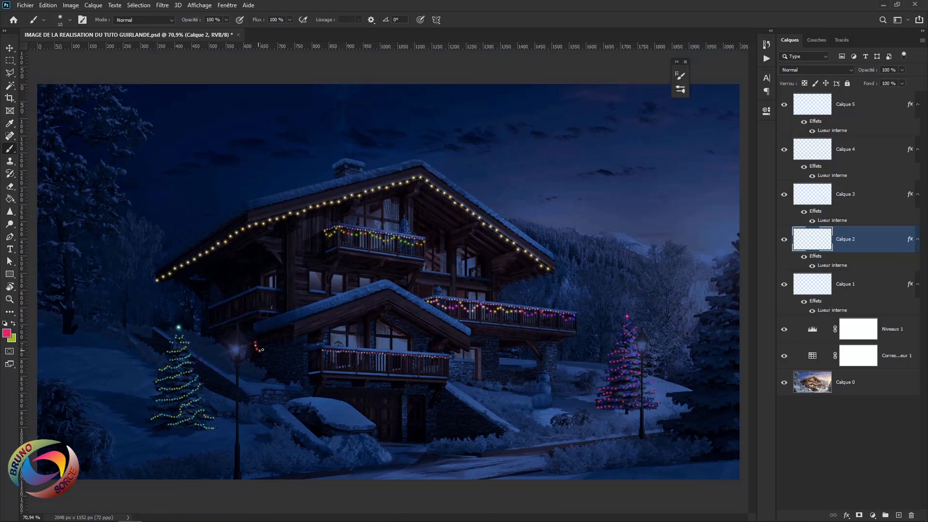
mouse_move(262, 349)
mouse_down()
mouse_move(343, 328)
mouse_move(383, 306)
mouse_move(386, 331)
mouse_move(388, 311)
mouse_move(470, 355)
mouse_up()
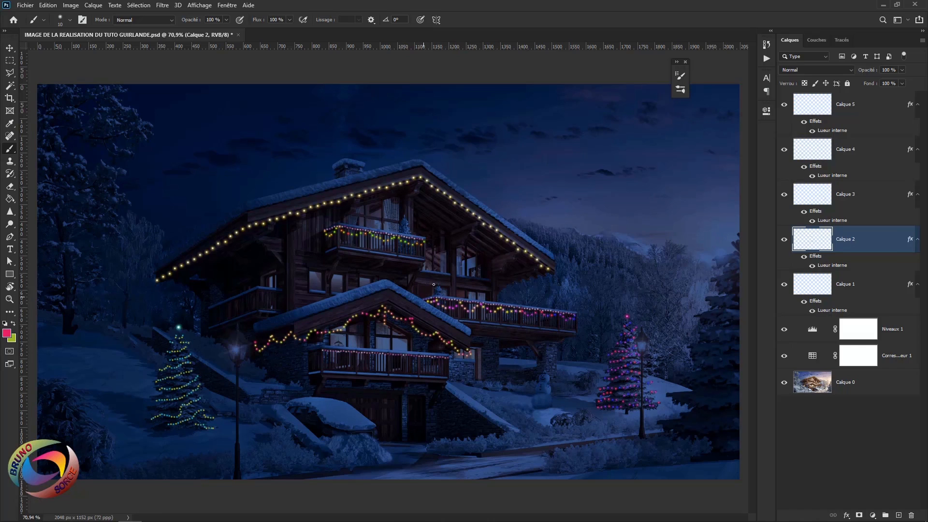
scroll(397, 255, down, 2)
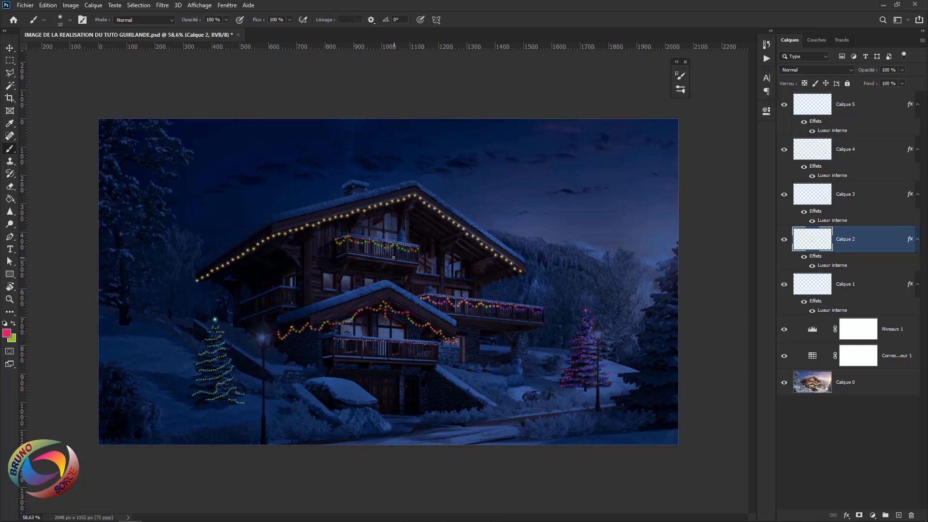
scroll(371, 256, up, 1)
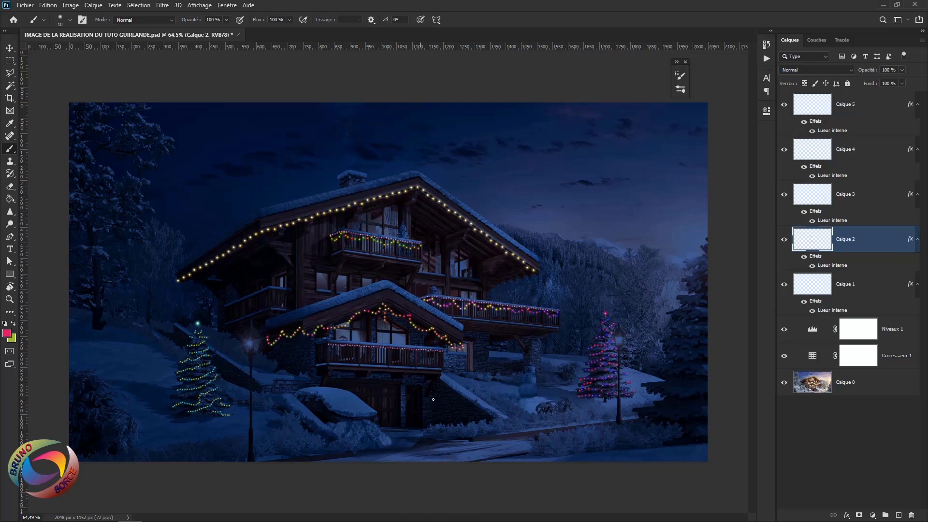
scroll(532, 408, up, 2)
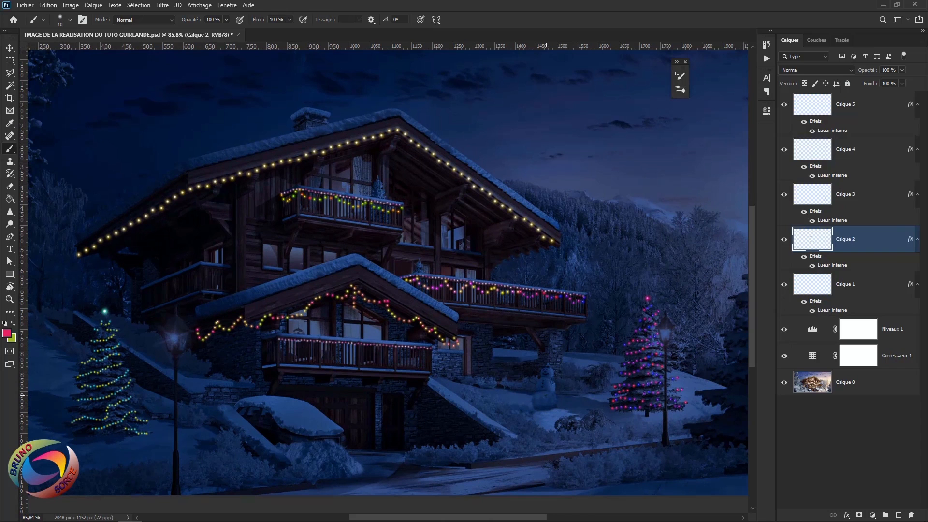
scroll(539, 391, down, 2)
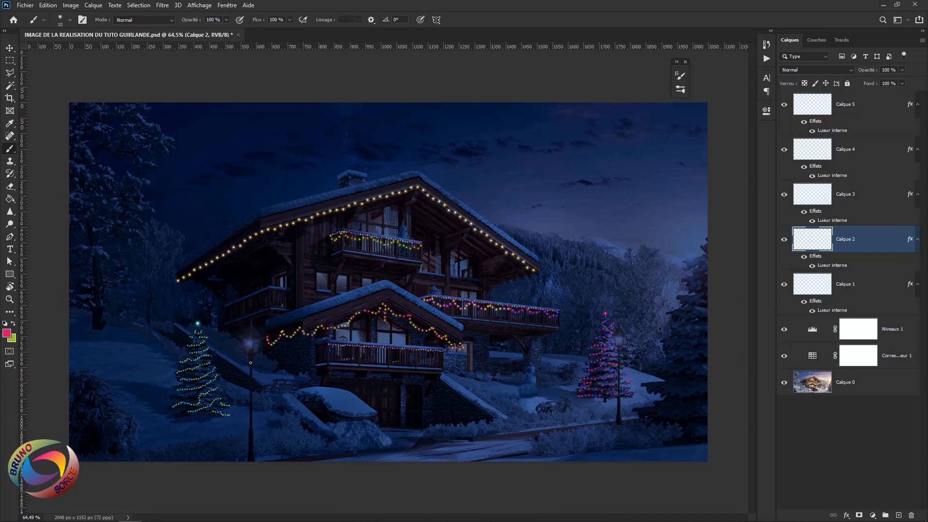
Place the snowman image as an embedded object above Calque 0, scale it to about 196%, and move it beside the blue-lit fir tree.
click(887, 389)
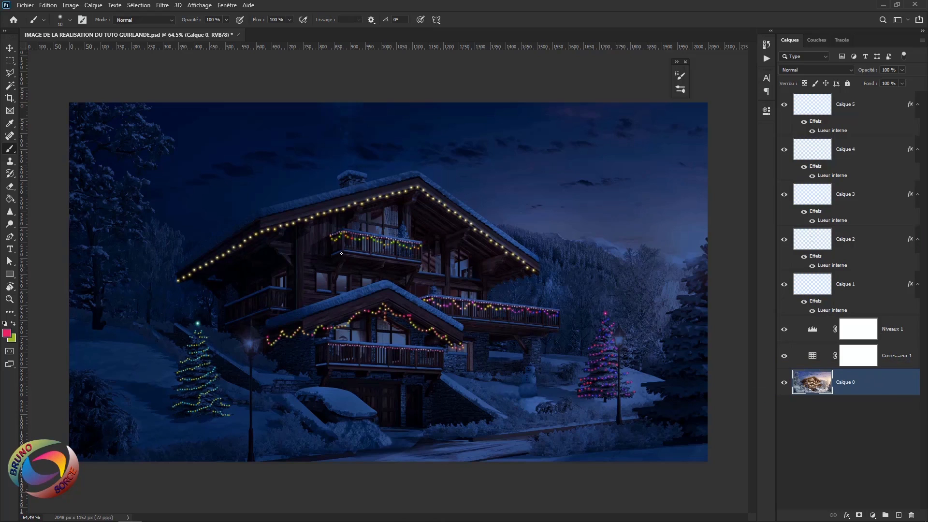
click(25, 5)
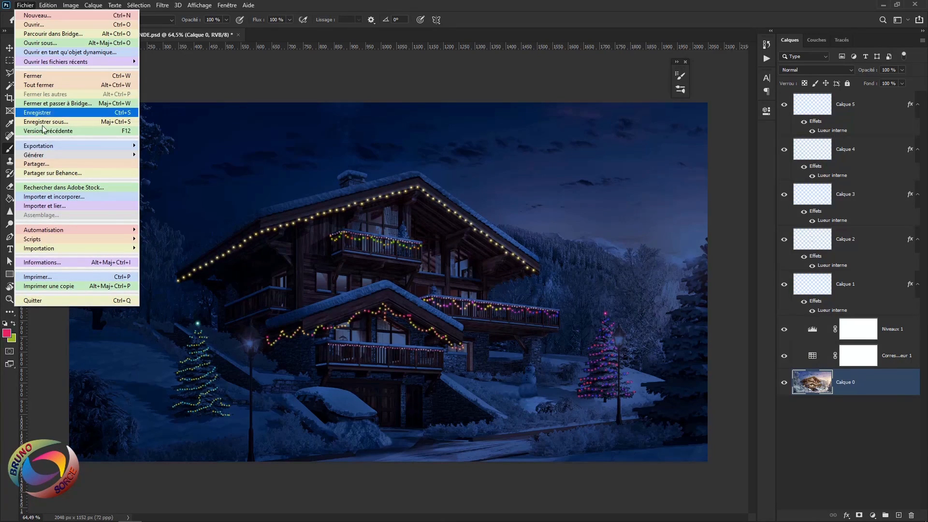
click(41, 199)
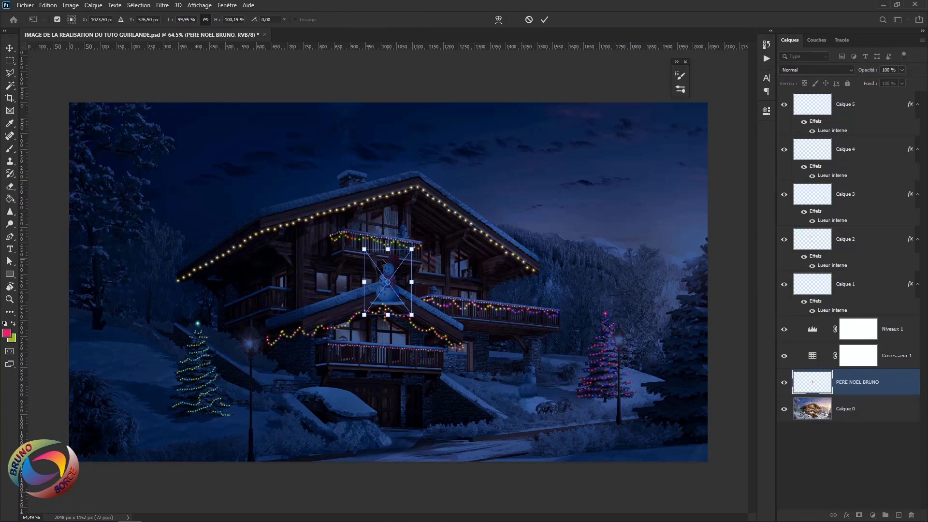
drag(365, 251, 300, 200)
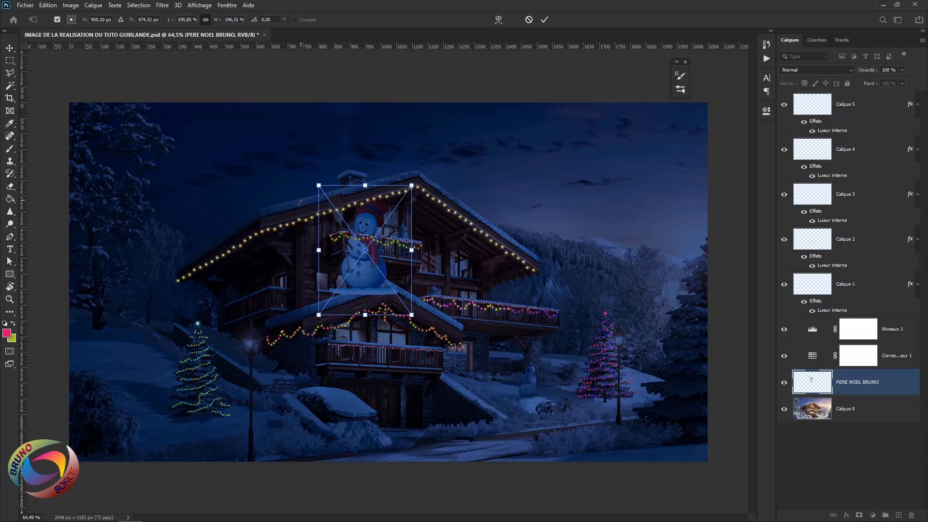
click(57, 20)
drag(368, 219, 139, 301)
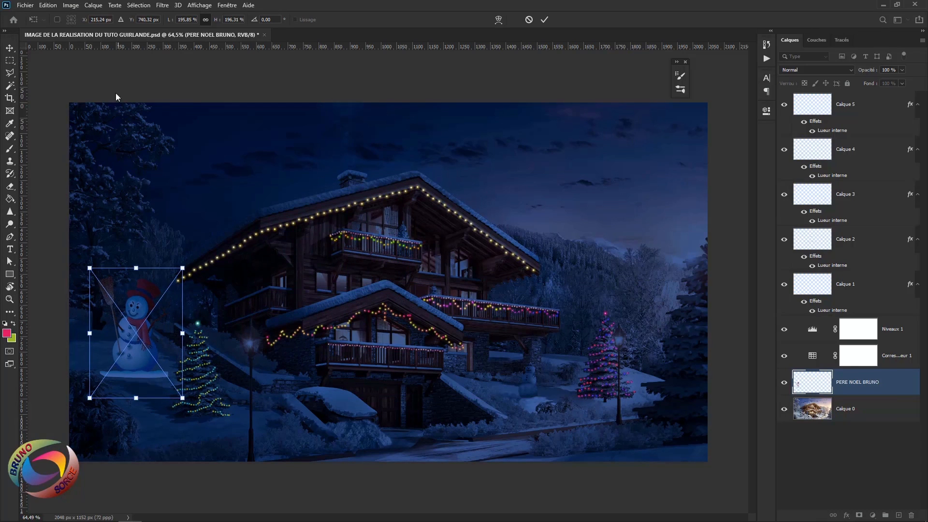
Flip the placed snowman horizontally, shift it slightly upward on the snow, and apply the transformation.
click(52, 7)
mouse_move(70, 226)
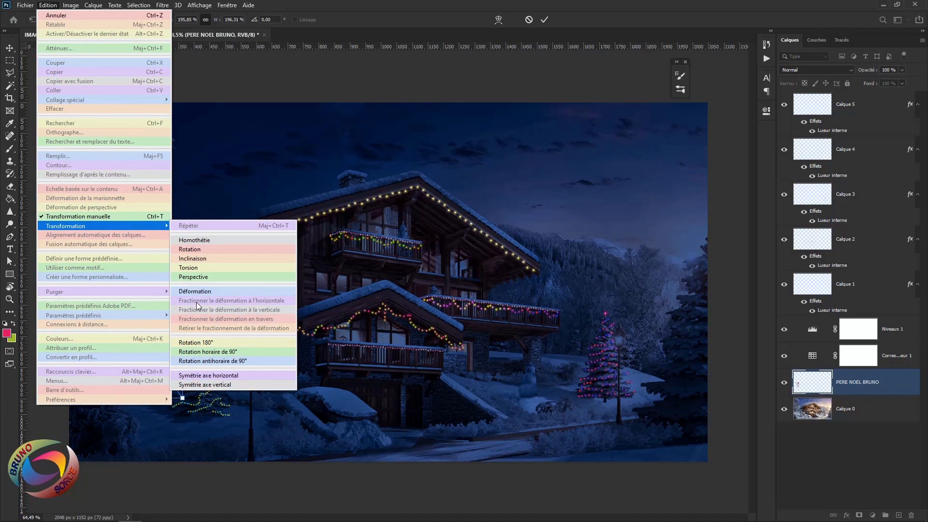
click(199, 375)
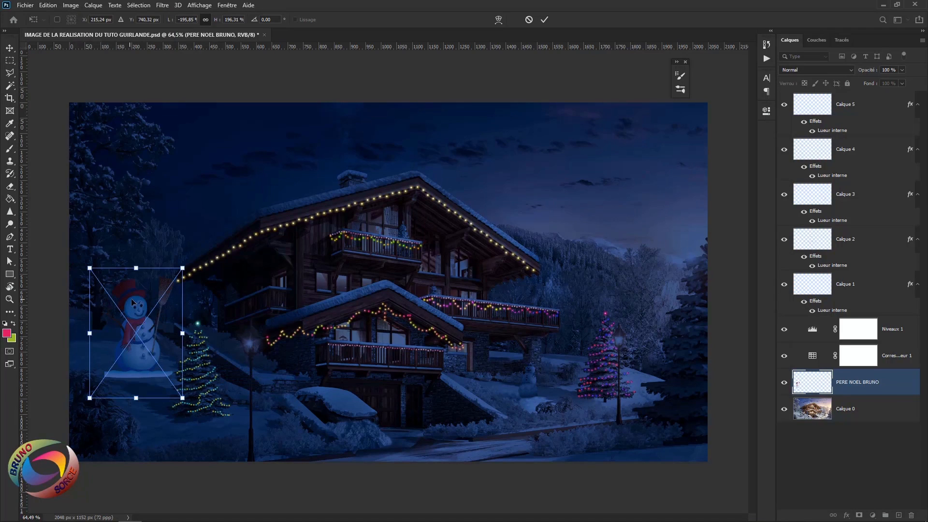
drag(133, 302, 135, 298)
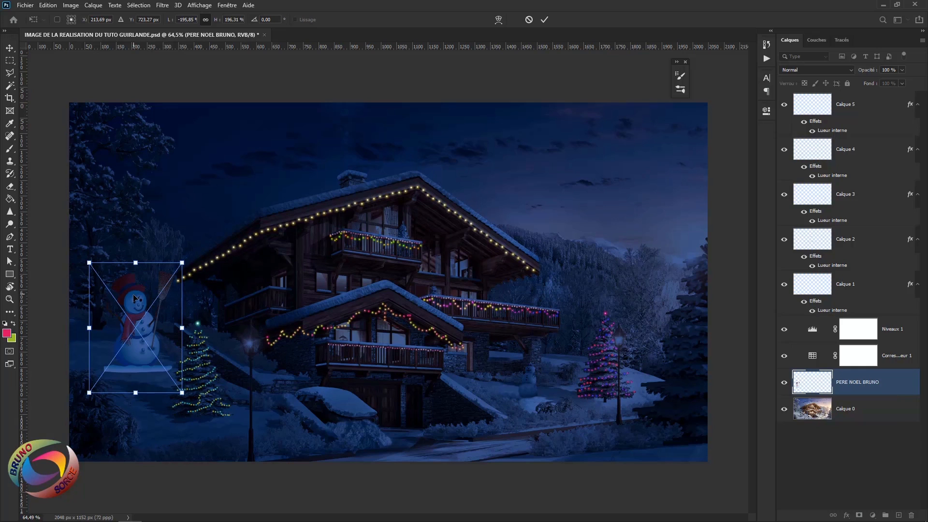
scroll(128, 339, up, 3)
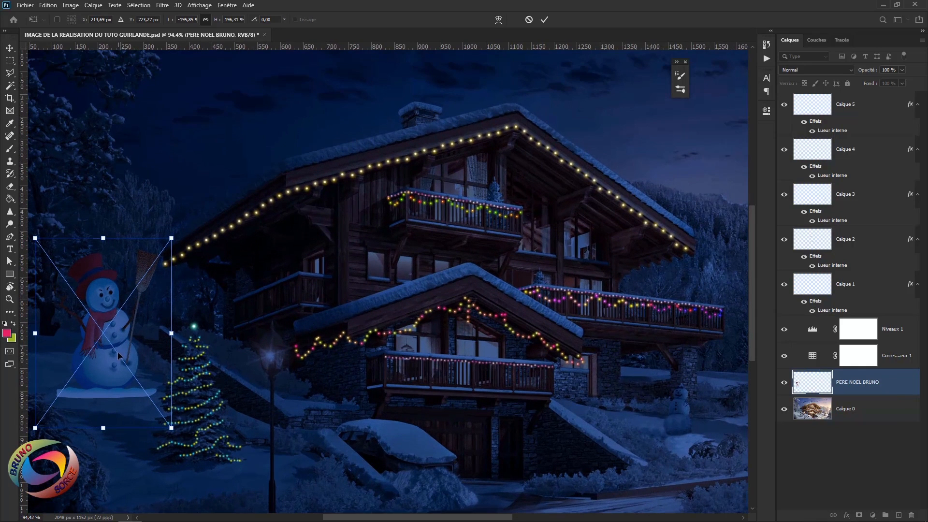
drag(199, 360, 396, 352)
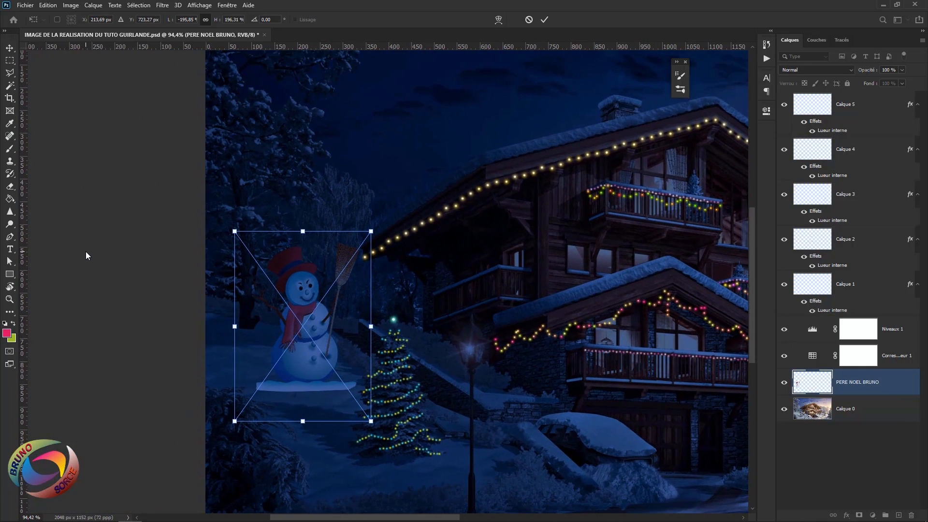
key(Return)
Erase the flat white snow base beneath the snowman with an enlarged Eraser.
key(b)
scroll(296, 378, down, 1)
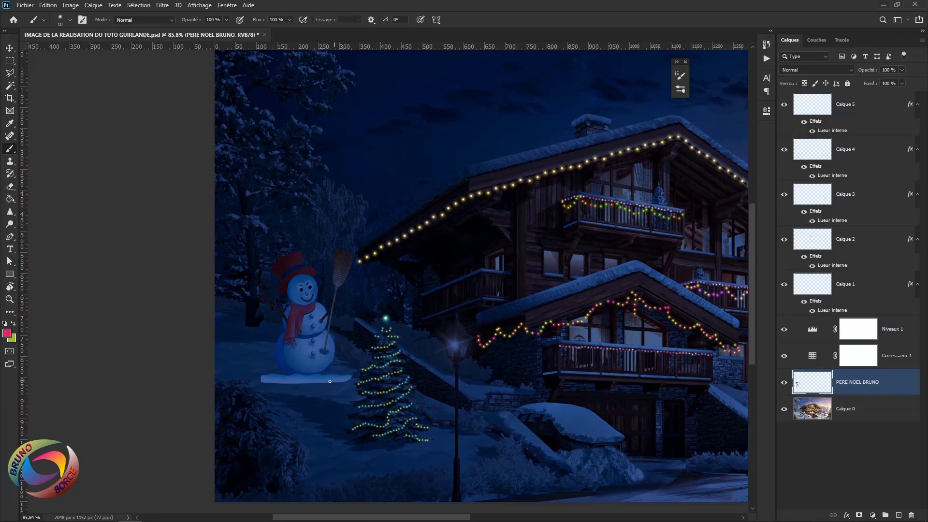
key(e)
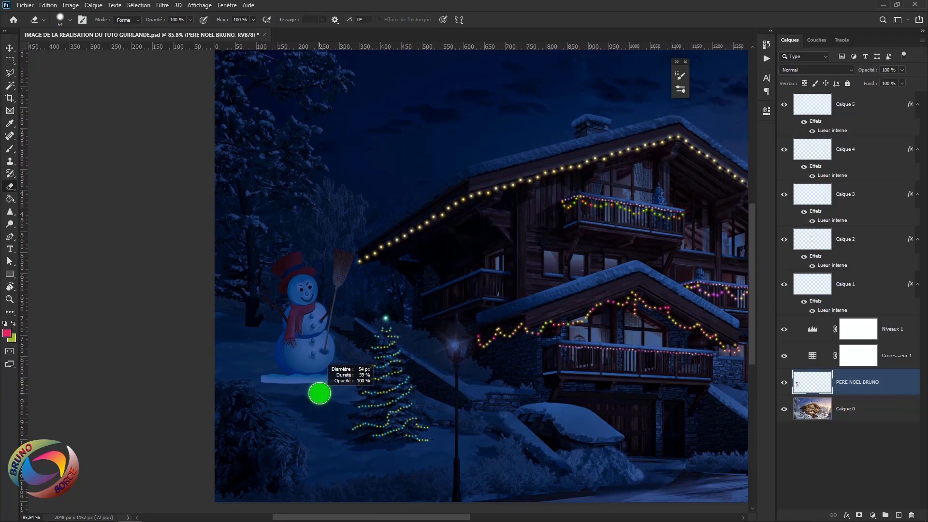
drag(317, 401, 320, 388)
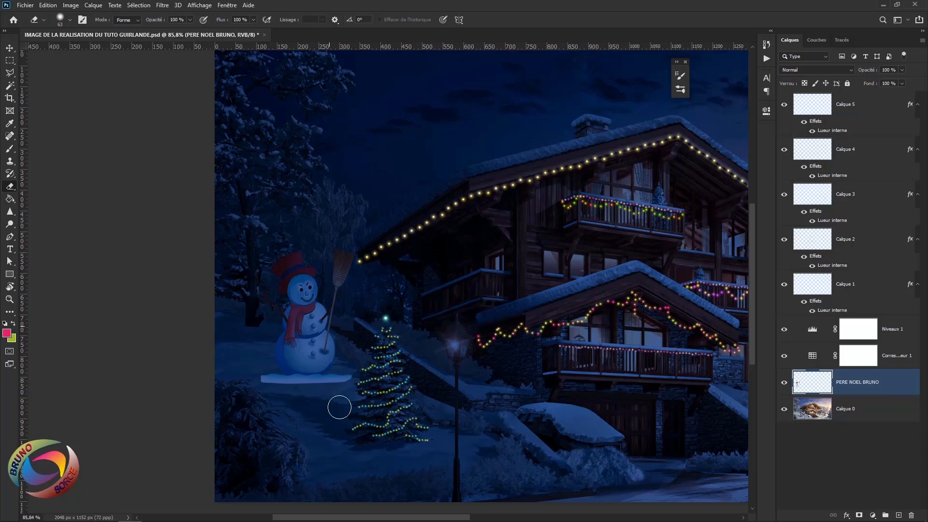
drag(258, 378, 344, 384)
key(Return)
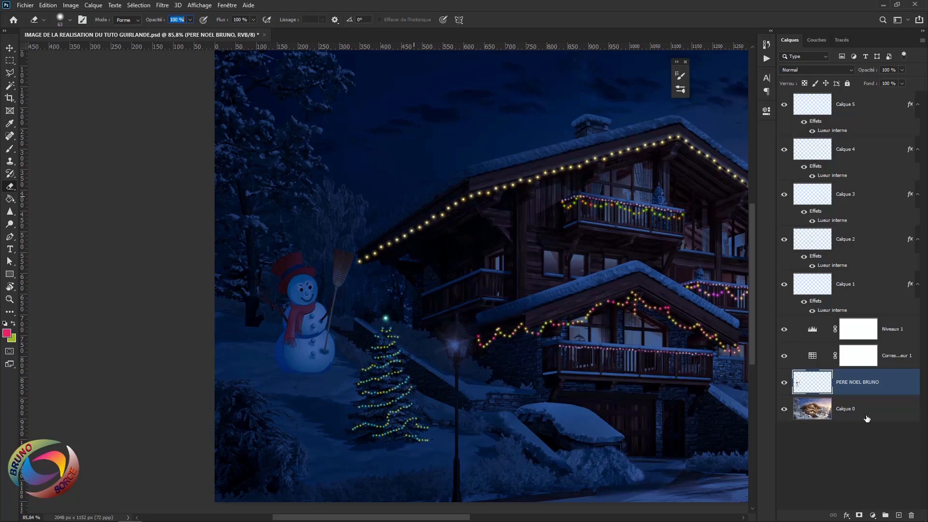
Create a new layer above Calque 5 and copy Calque 5's inner glow effect onto it.
click(877, 105)
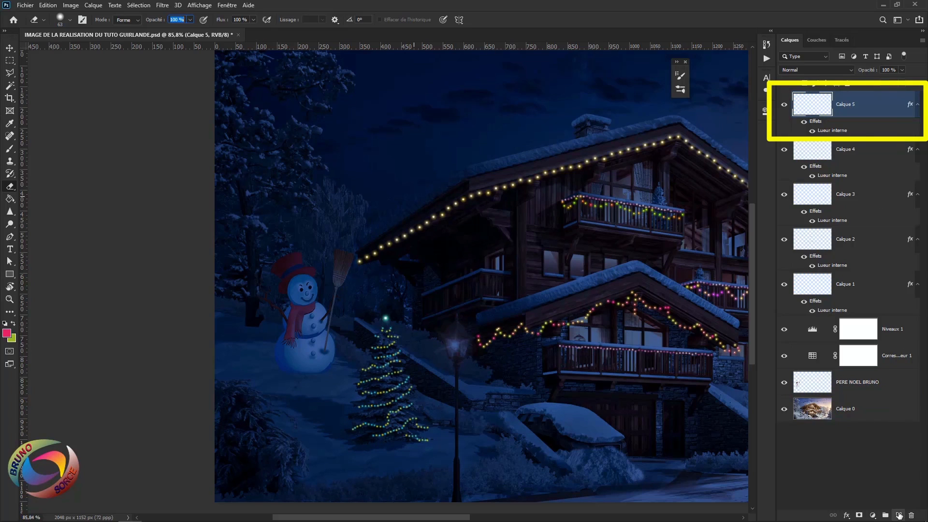
click(898, 514)
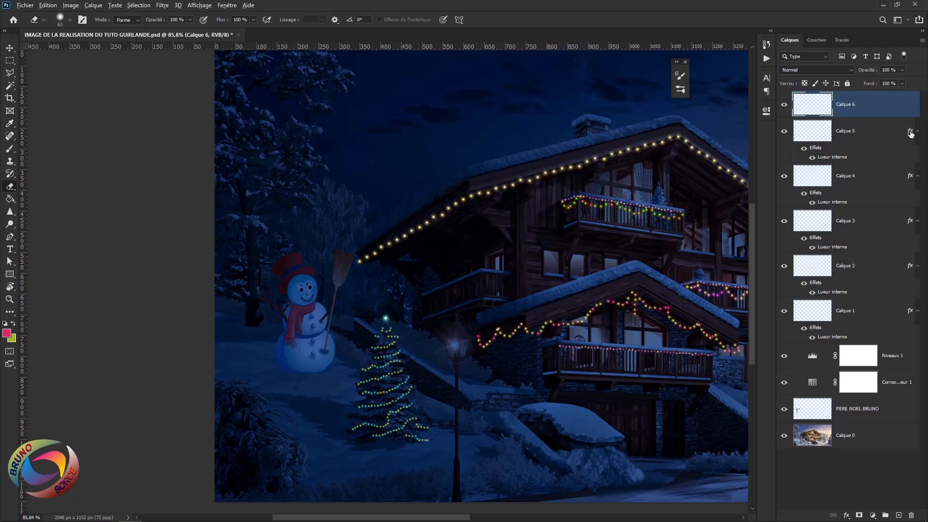
drag(910, 134, 910, 109)
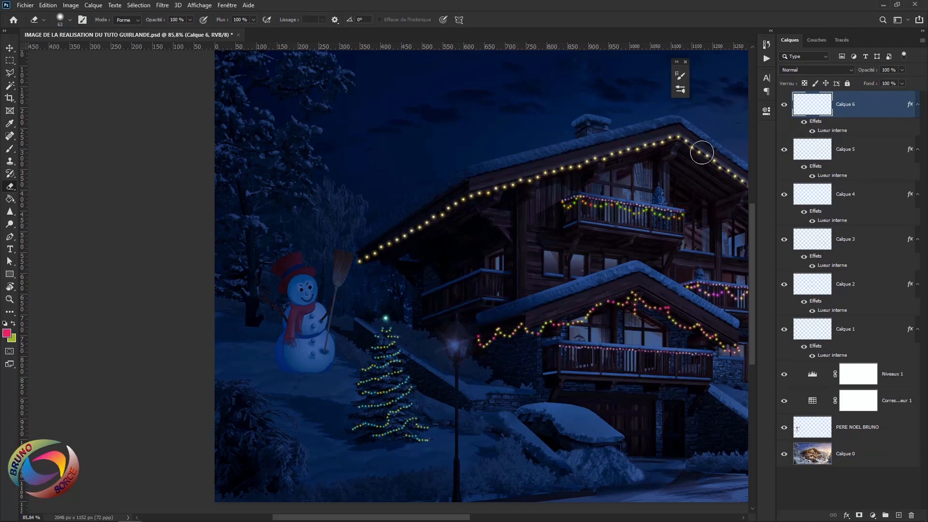
Load the snowman layer's outline as a selection and convert it to a work path.
click(837, 435)
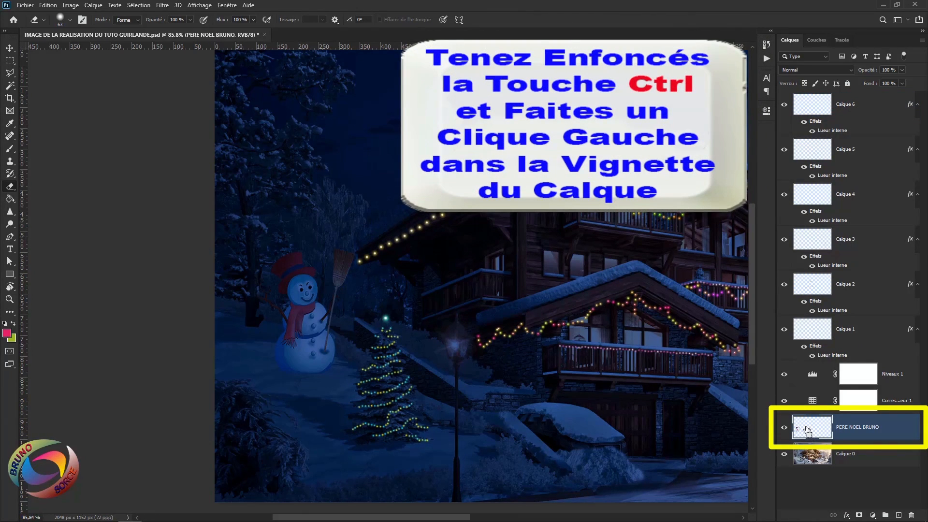
ctrl+click(807, 429)
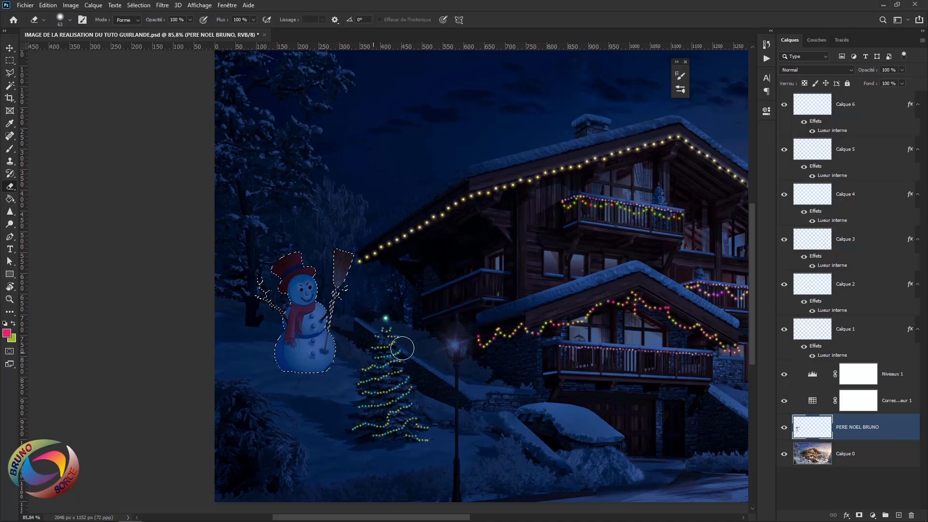
click(841, 40)
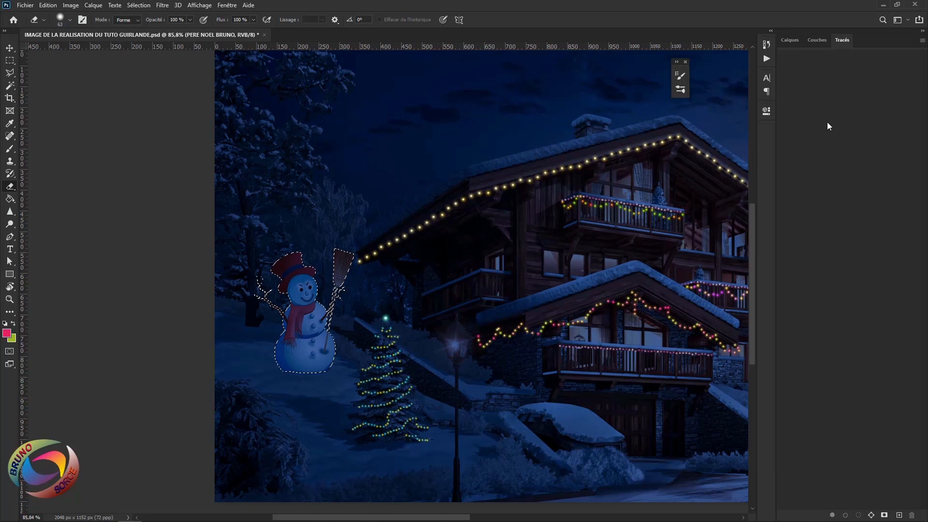
click(870, 516)
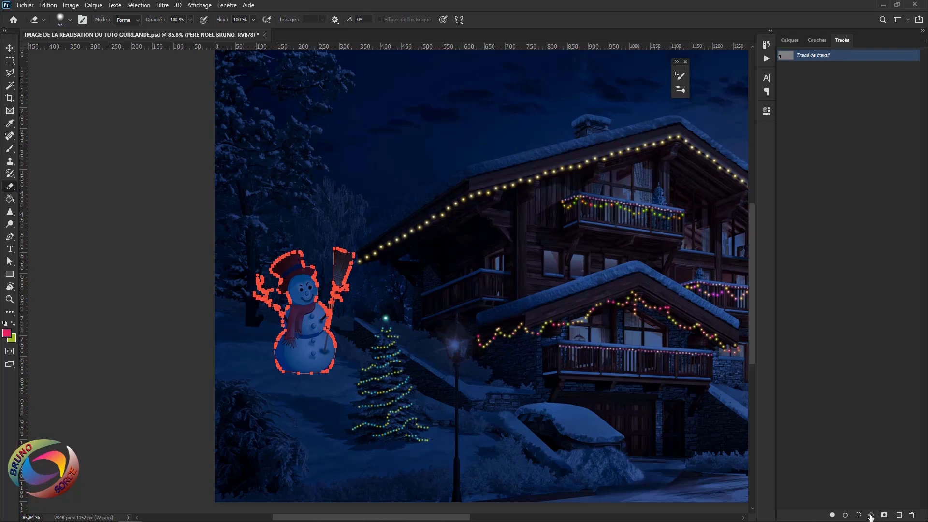
Stroke the snowman's work path on Calque 6 with the Brush (Forme), leaving pressure simulation off.
click(790, 41)
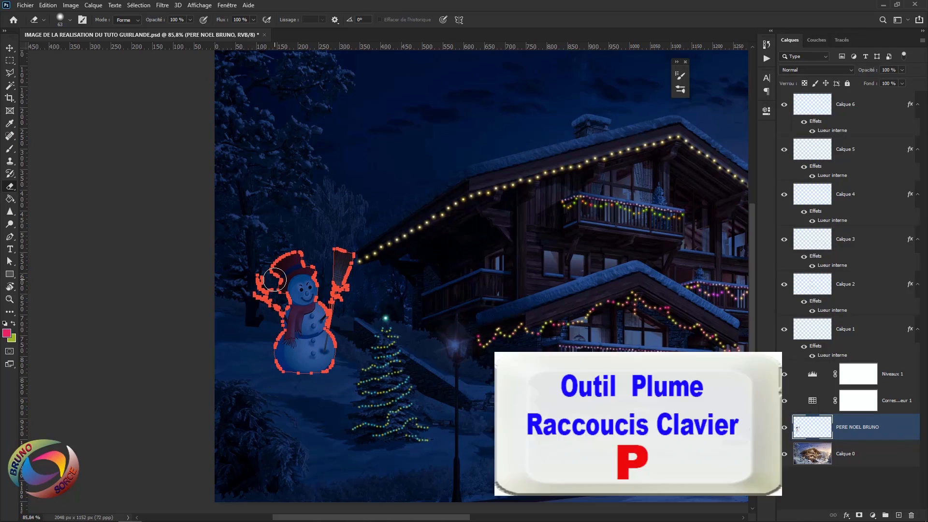
key(p)
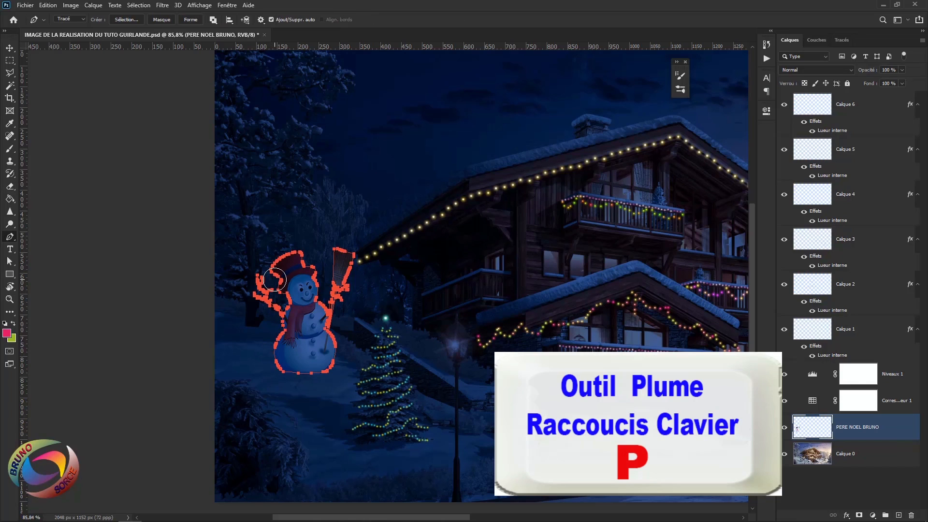
click(864, 109)
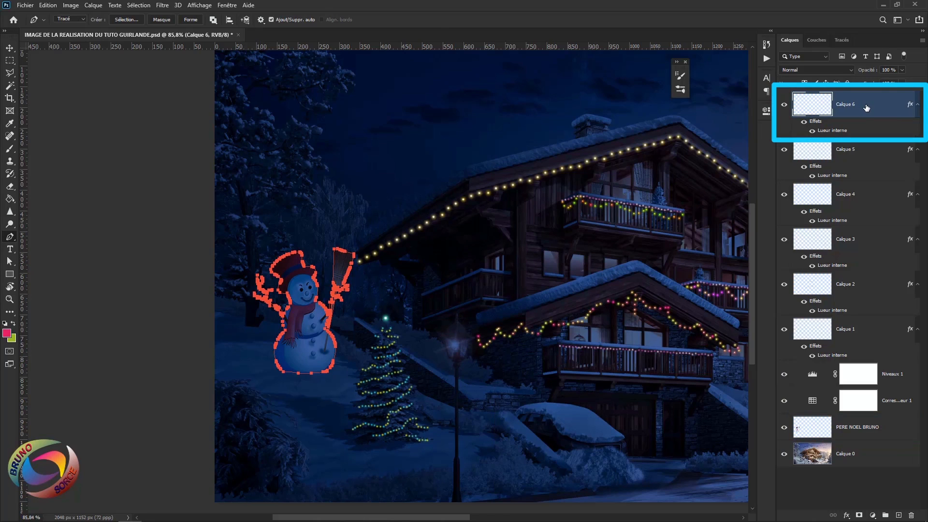
key(b)
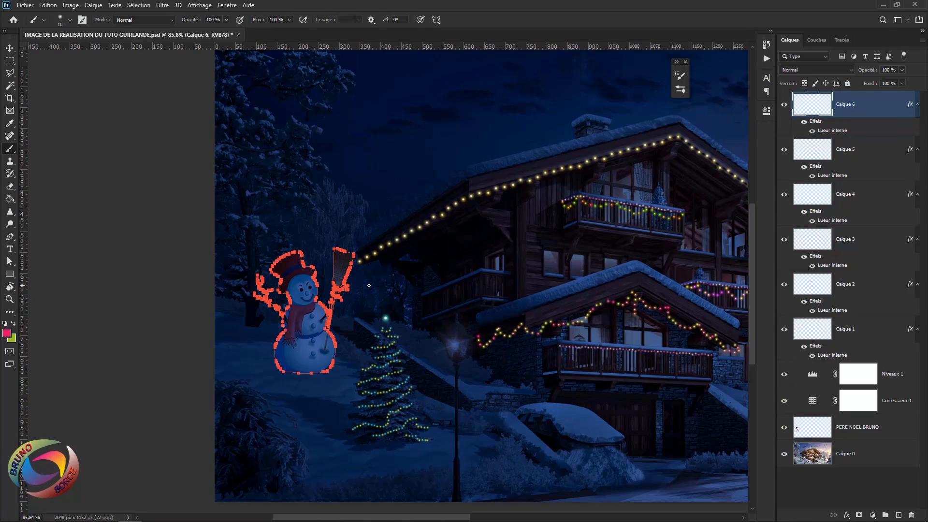
key(p)
right_click(350, 289)
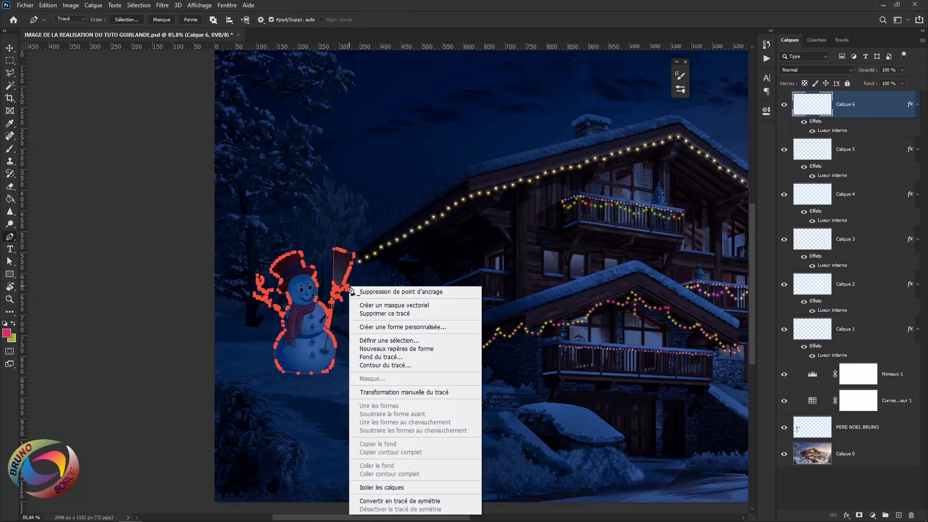
click(385, 366)
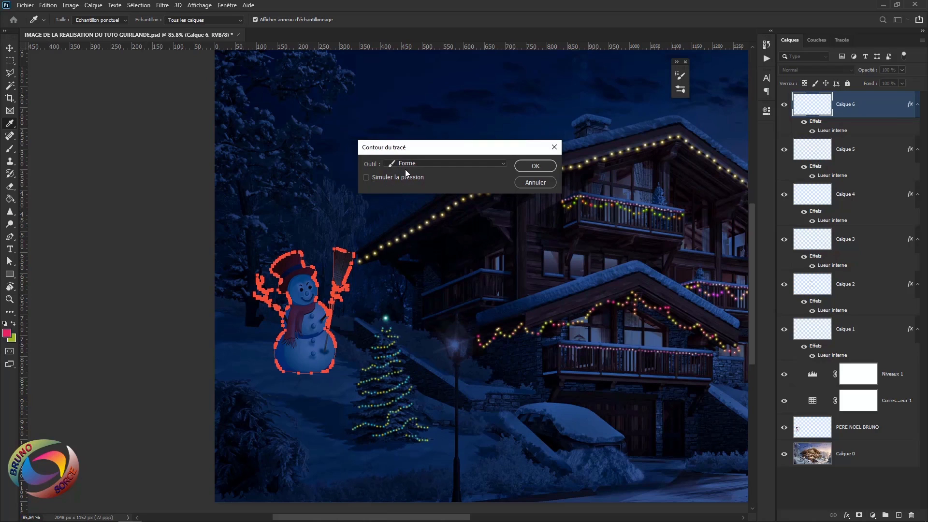
click(534, 168)
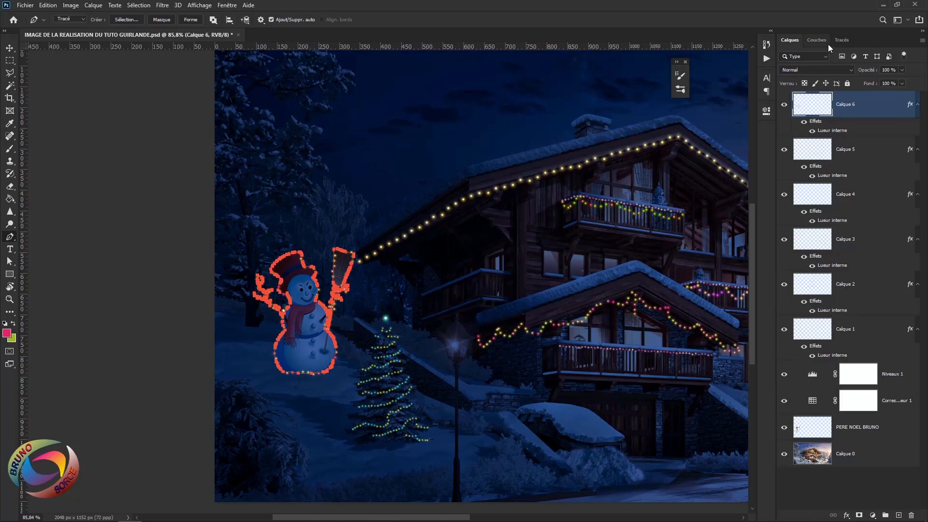
Delete the snowman's work path and return to the layer list.
click(841, 40)
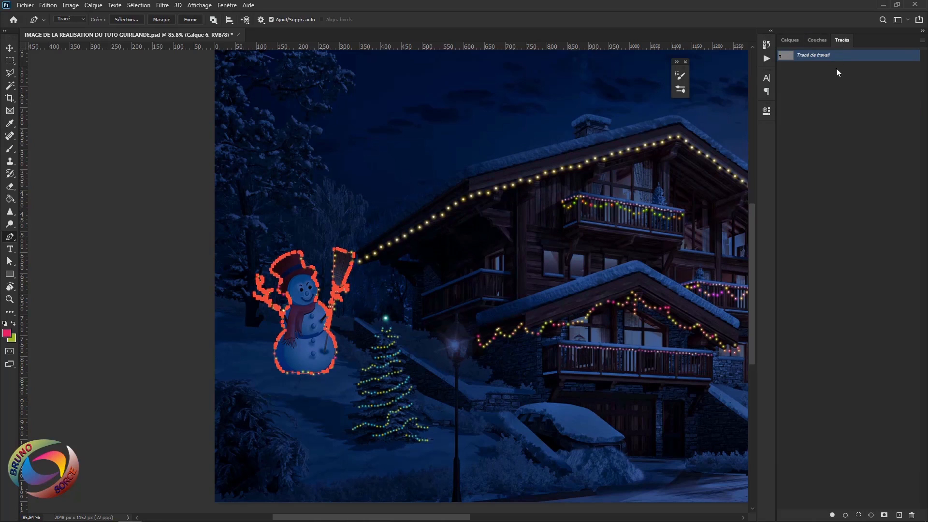
drag(845, 58, 913, 516)
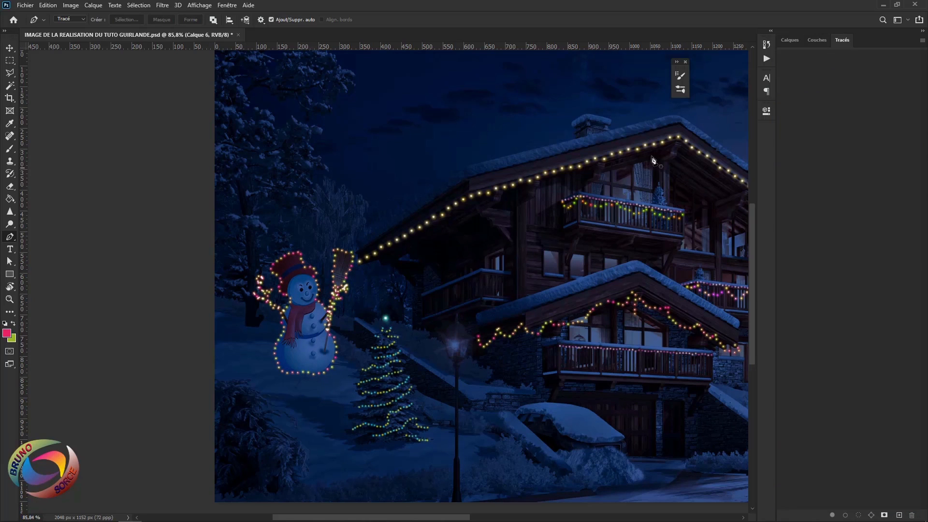
click(791, 42)
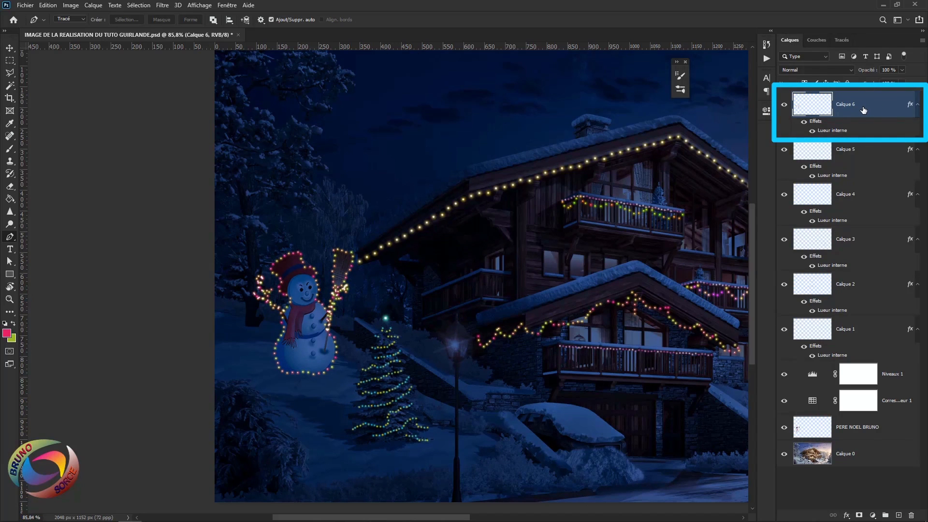
Erase the lights along the snowman's bottom edge on Calque 6.
key(e)
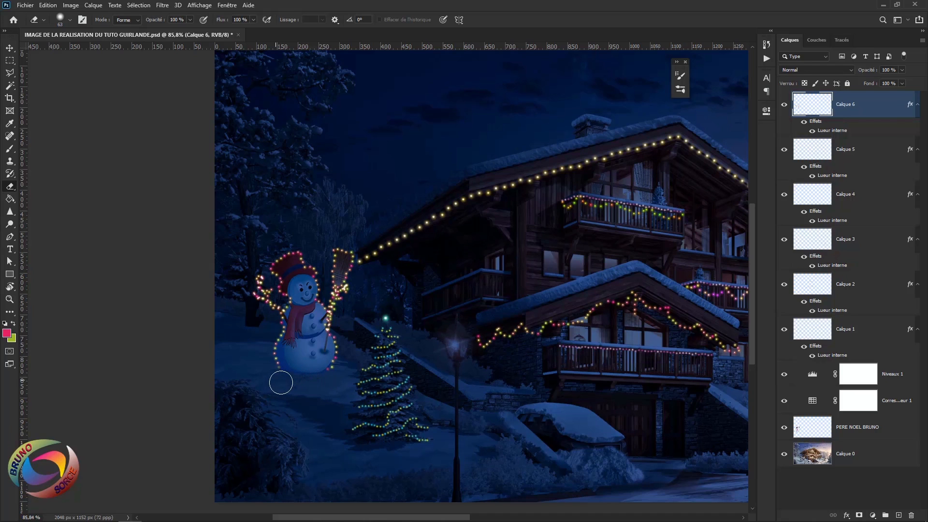
scroll(419, 385, down, 1)
scroll(419, 385, down, 1)
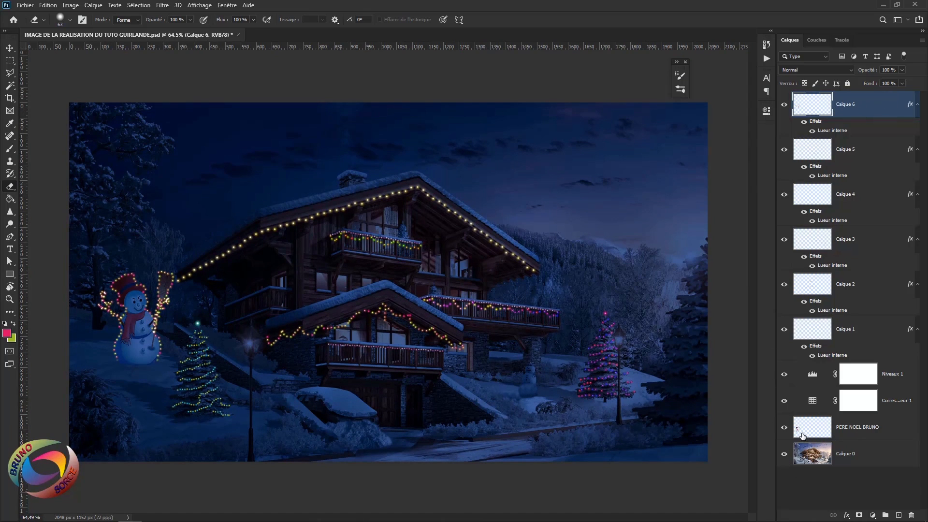
Scale down the PERE NOEL BRUNO snowman together with its Calque 6 lights as one object.
ctrl+click(868, 428)
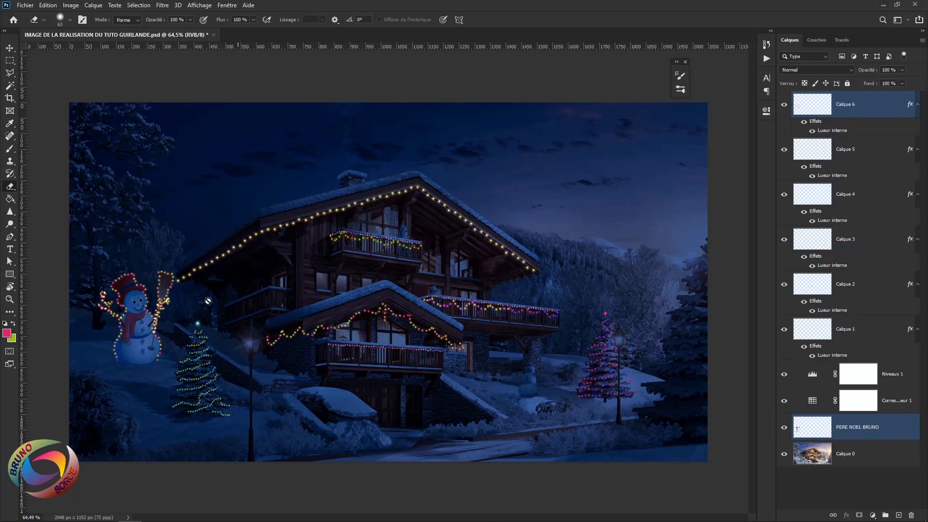
key(v)
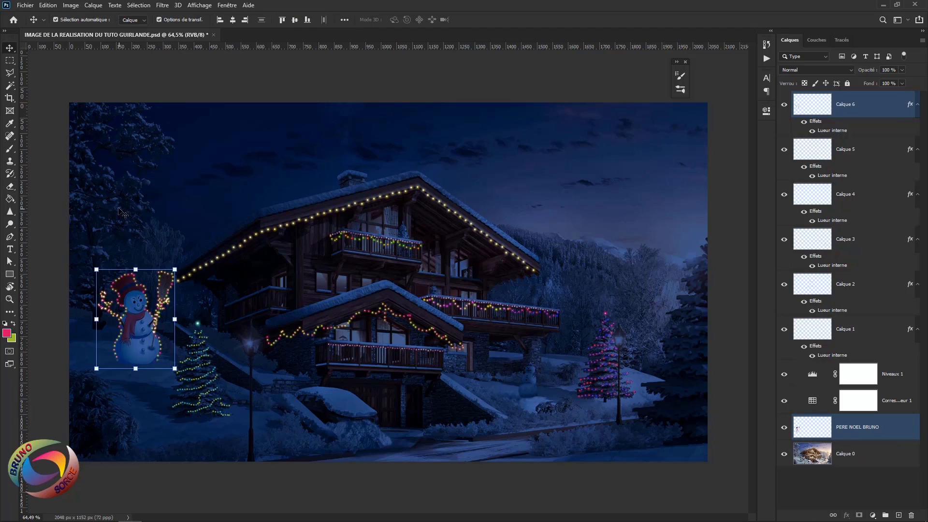
drag(175, 270, 139, 355)
key(Return)
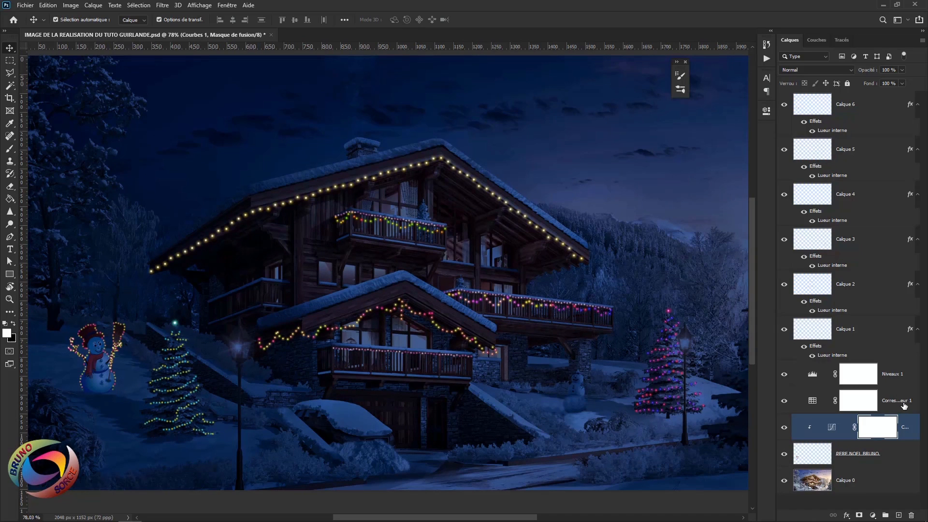
Create a new layer above Calque 6 and copy Calque 6's Lueur interne effect onto it.
click(865, 103)
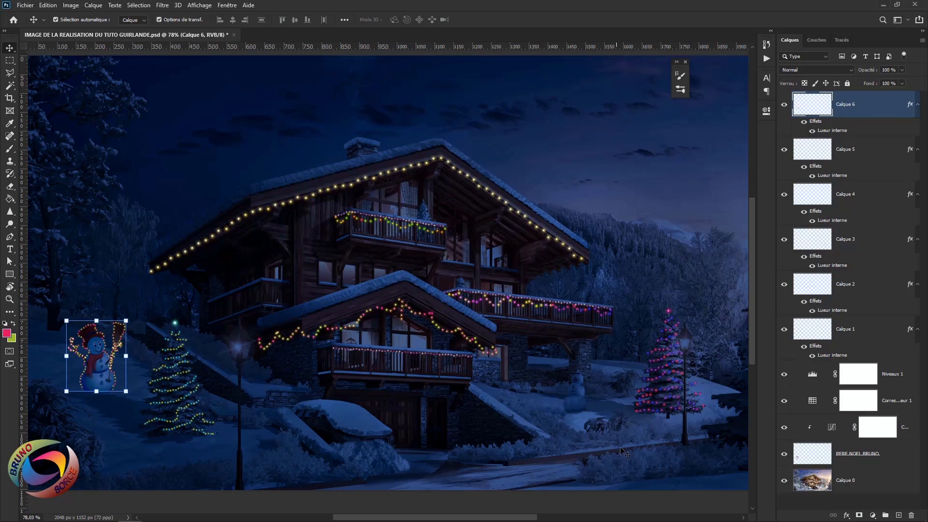
click(577, 400)
scroll(575, 395, up, 11)
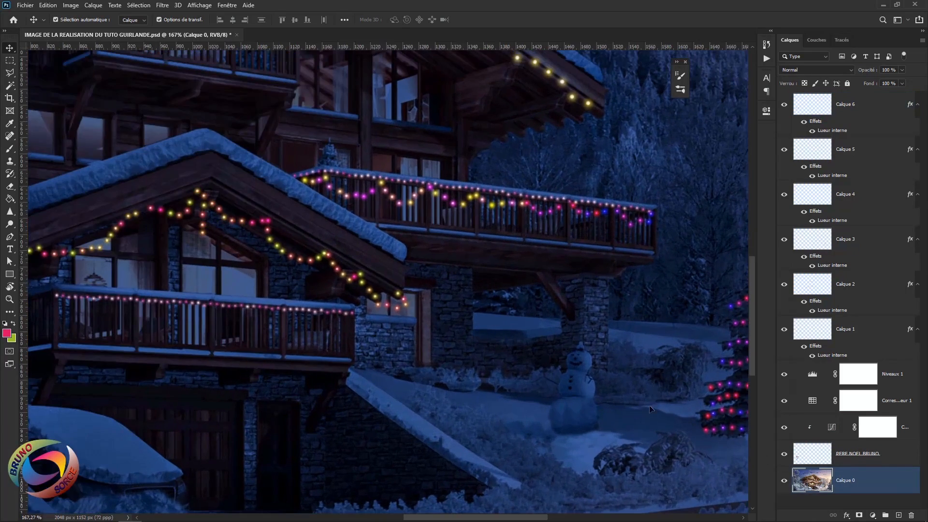
drag(587, 457, 463, 423)
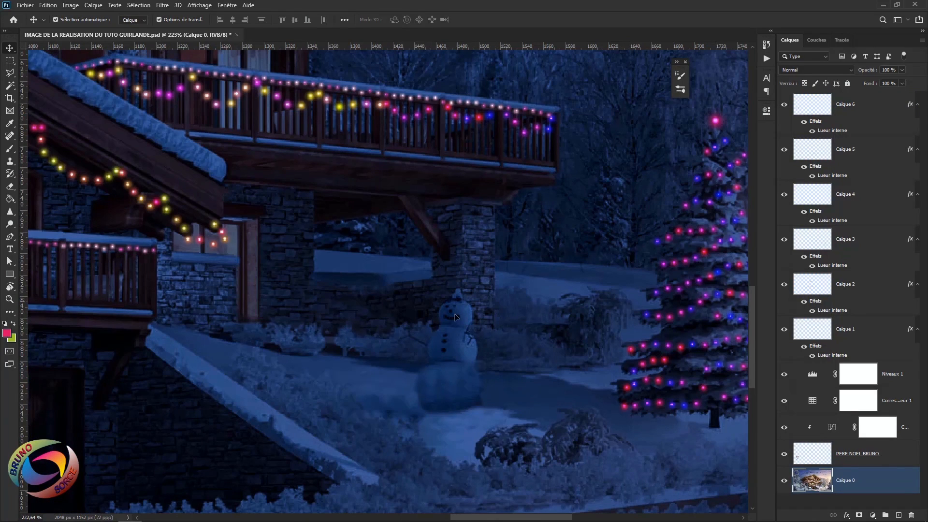
click(865, 111)
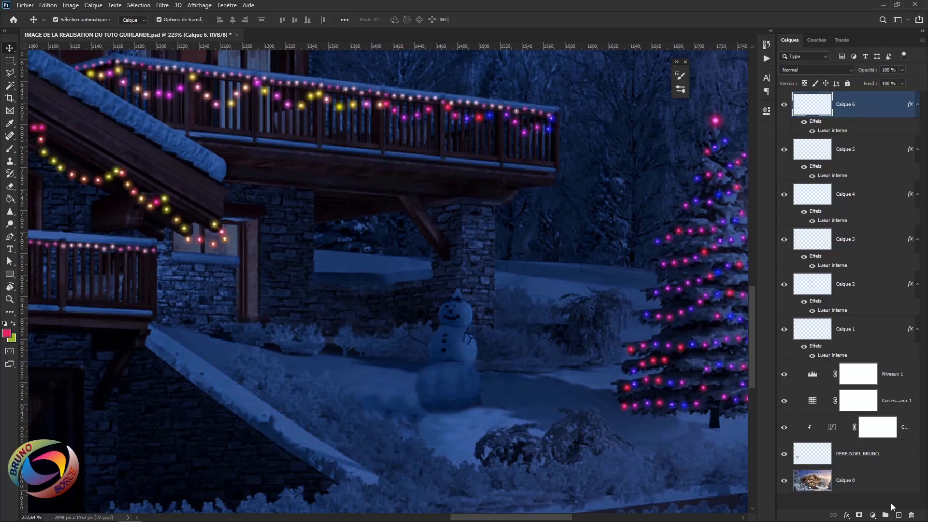
click(899, 516)
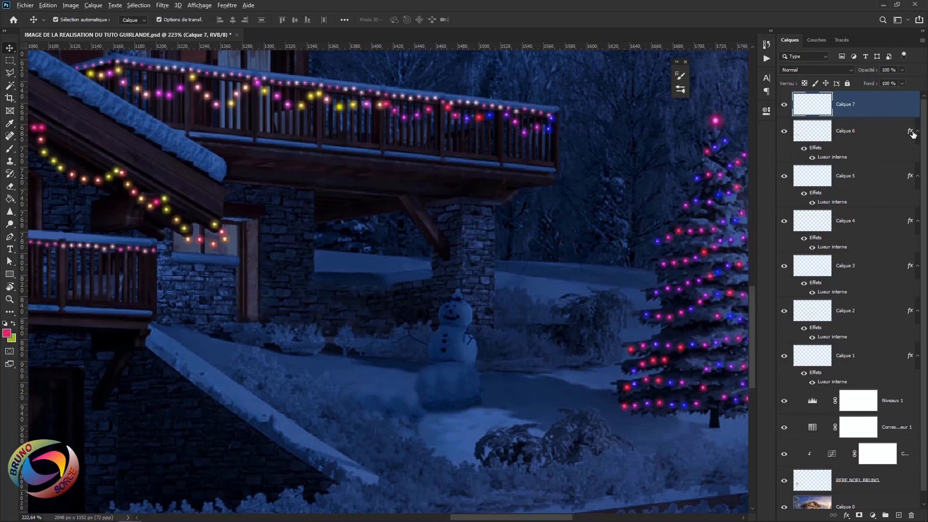
drag(915, 131, 909, 112)
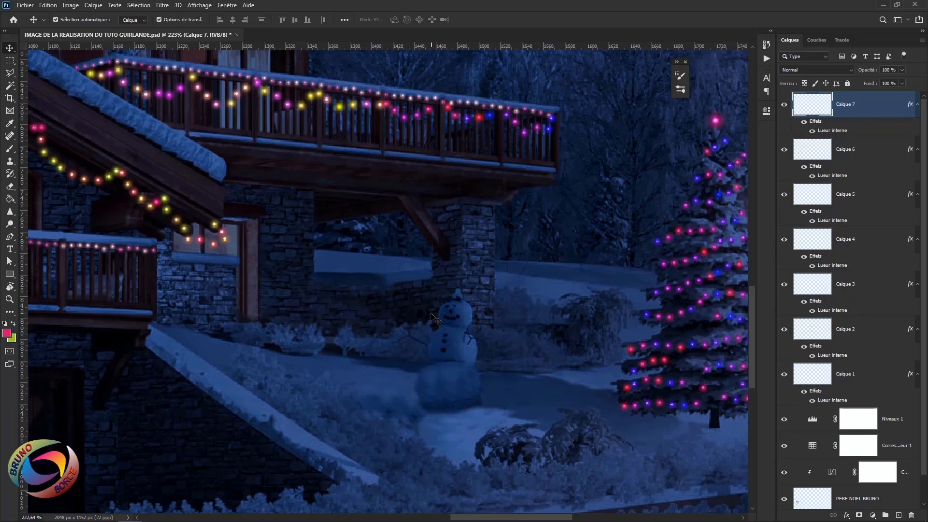
Paint a string of small coloured lights around the outline and waist of the small snowman beside the stone pillar on Calque 7.
key(b)
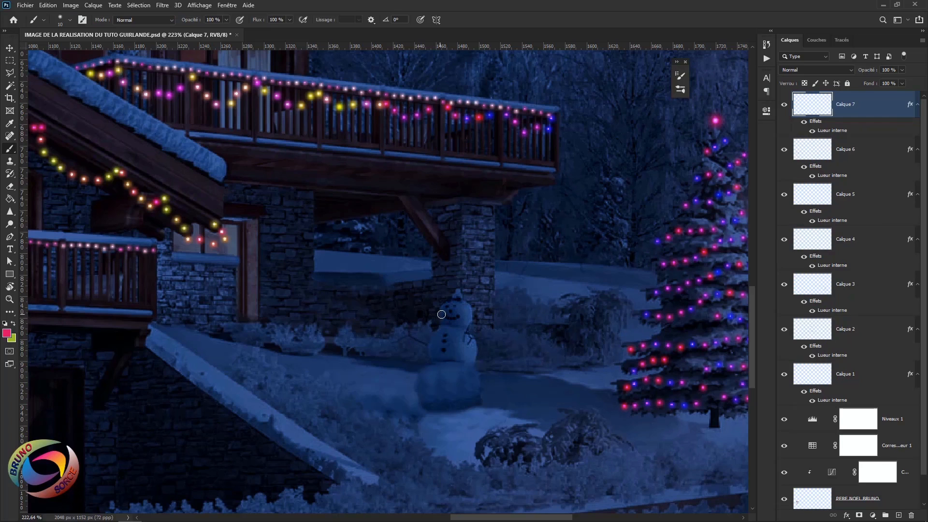
drag(444, 314, 441, 317)
drag(469, 307, 480, 396)
mouse_move(455, 294)
mouse_down()
mouse_move(440, 320)
mouse_move(459, 329)
mouse_move(430, 344)
mouse_move(419, 386)
mouse_move(426, 402)
mouse_up()
drag(442, 363, 460, 364)
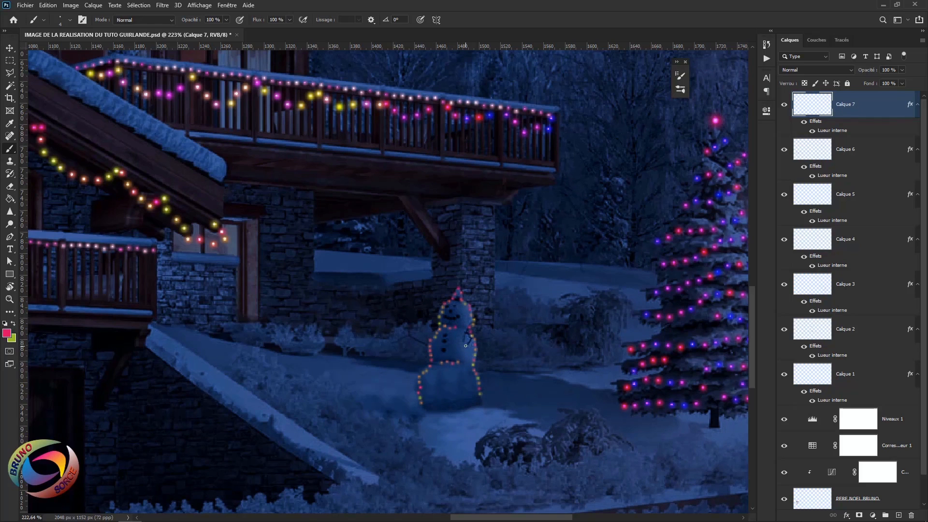
scroll(482, 350, down, 10)
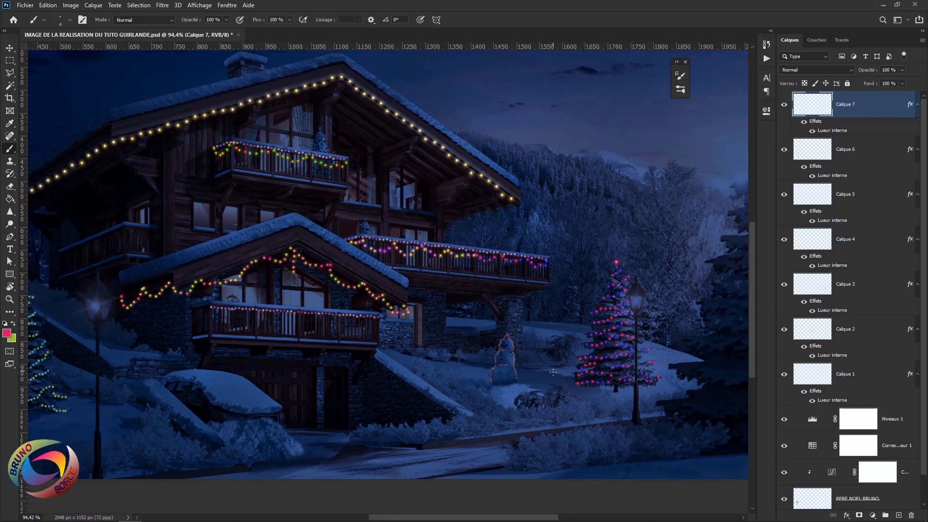
scroll(553, 376, up, 1)
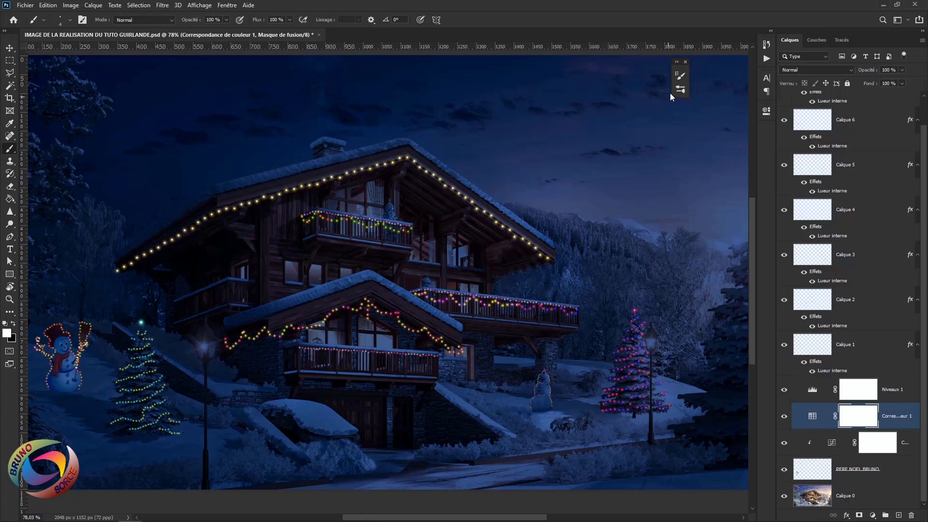
Configure a soft continuous brush with 1 % spacing, 17 px size and 0 % hardness, disabling Diffusion and Dynamique de la couleur.
click(679, 76)
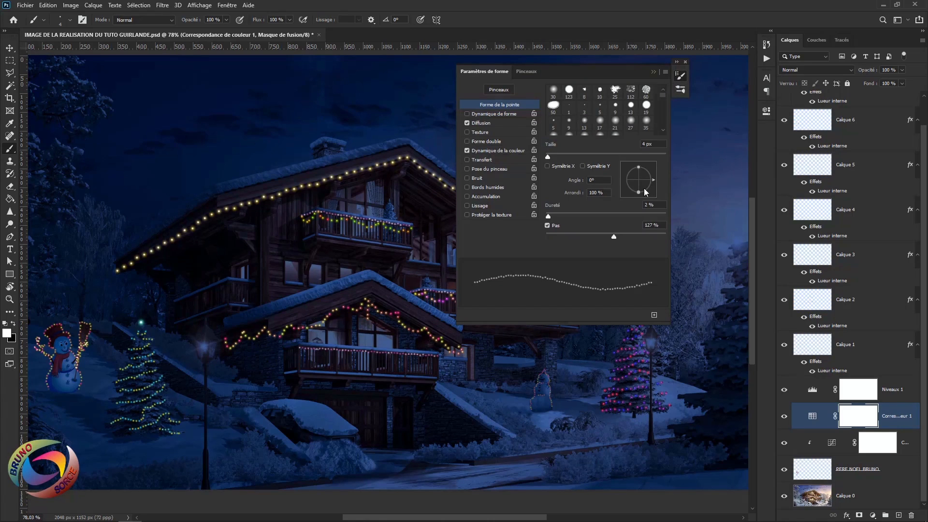
drag(612, 238, 541, 239)
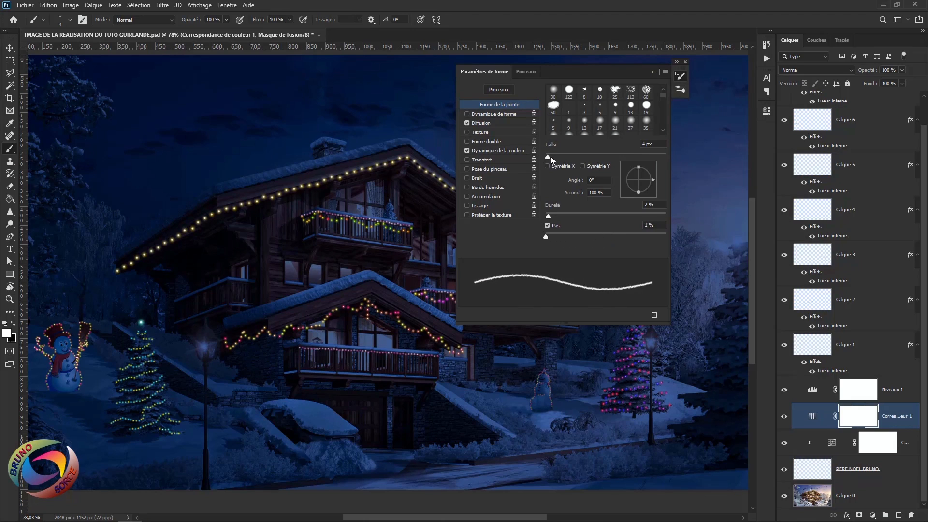
drag(550, 156, 556, 156)
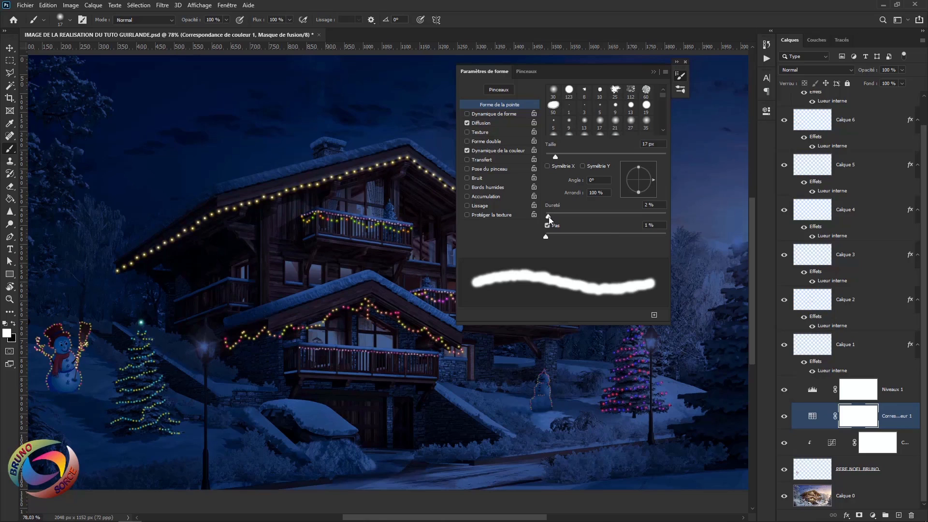
drag(549, 217, 544, 218)
click(467, 123)
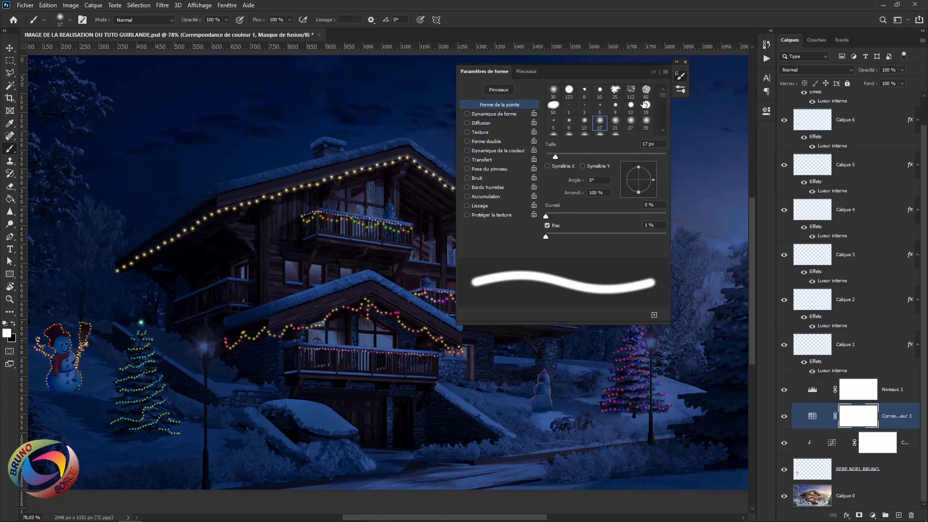
click(654, 72)
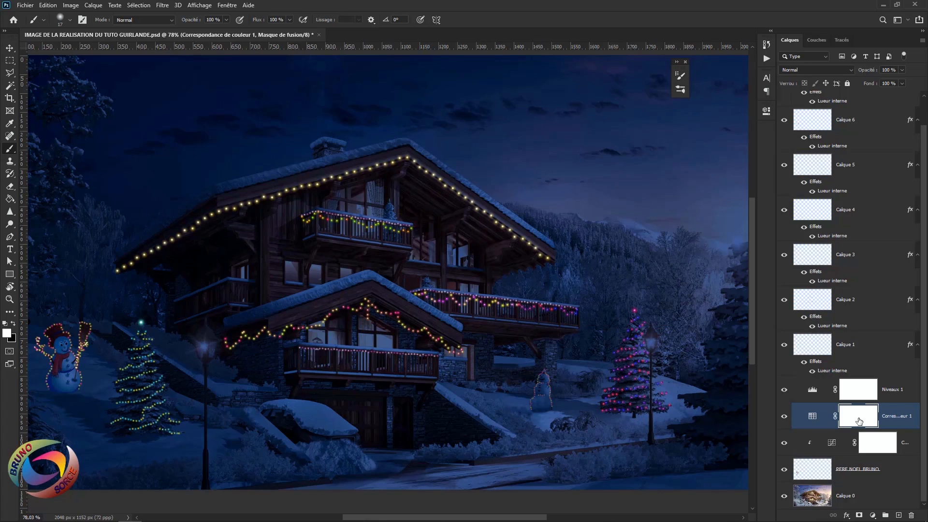
Paint the Correspondance de couleur 1 mask along the upper roof's left fascia with a black 30 px brush at 29 % opacity.
key(x)
drag(196, 23, 162, 25)
alt+right_click(316, 173)
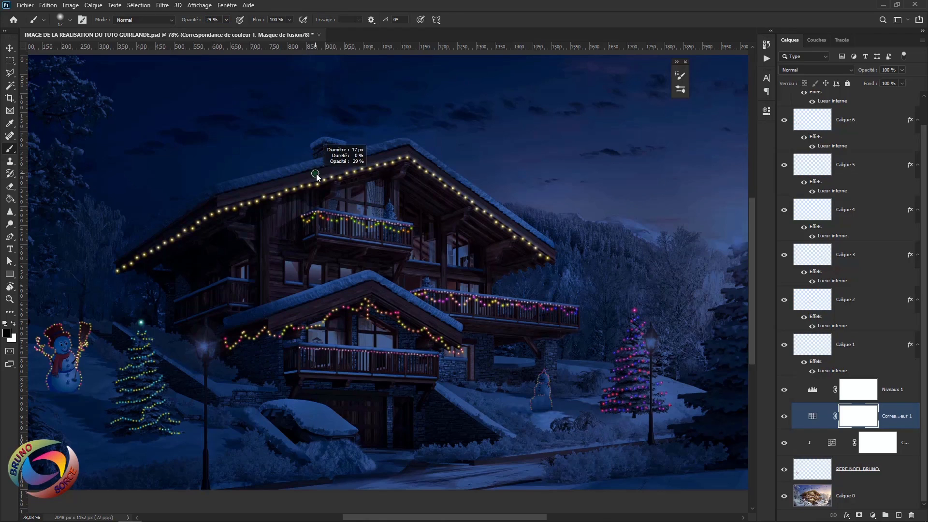
drag(316, 174, 320, 174)
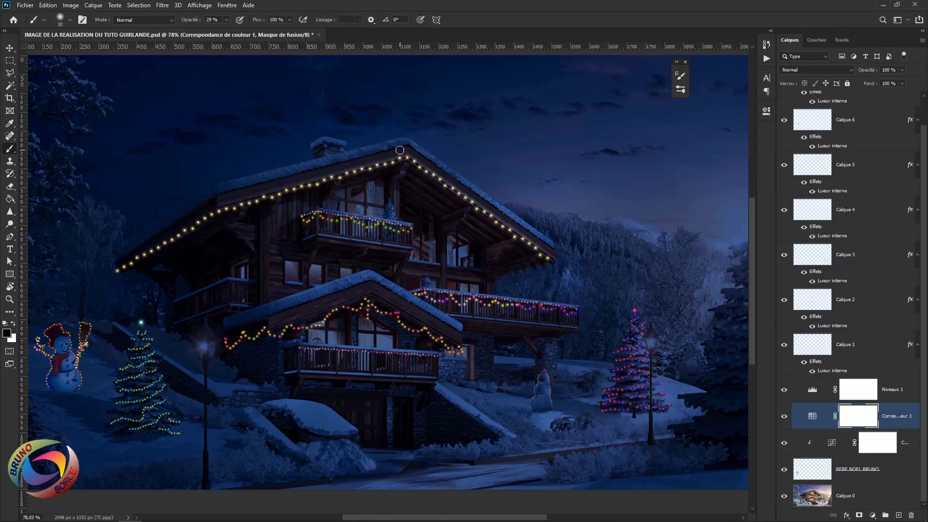
drag(400, 150, 222, 202)
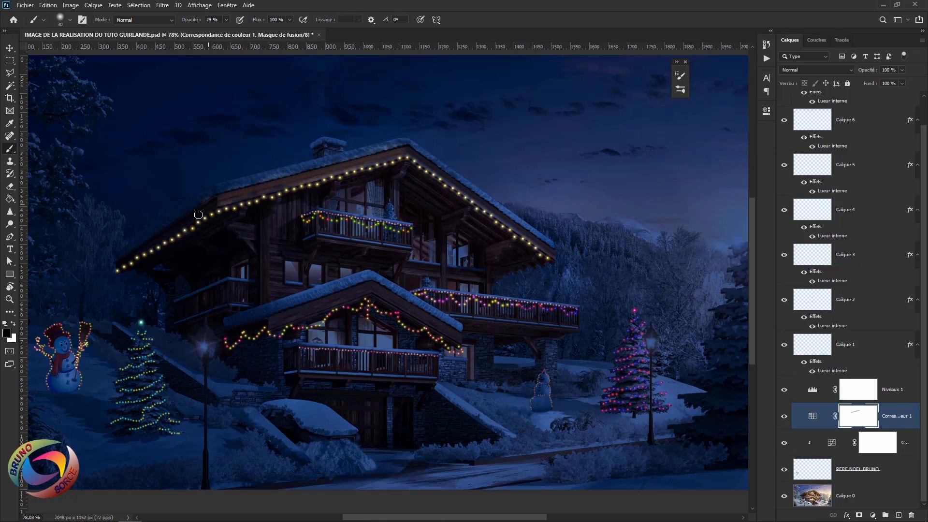
Set the brush opacity to 31 % and paint the Correspondance de couleur 1 mask along the upper and lower roof fascias.
drag(194, 22, 190, 23)
mouse_move(192, 23)
mouse_down()
mouse_move(200, 23)
mouse_move(191, 20)
mouse_up()
mouse_move(433, 169)
mouse_down()
mouse_move(547, 253)
mouse_move(546, 242)
mouse_move(523, 237)
mouse_move(410, 150)
mouse_move(231, 190)
mouse_up()
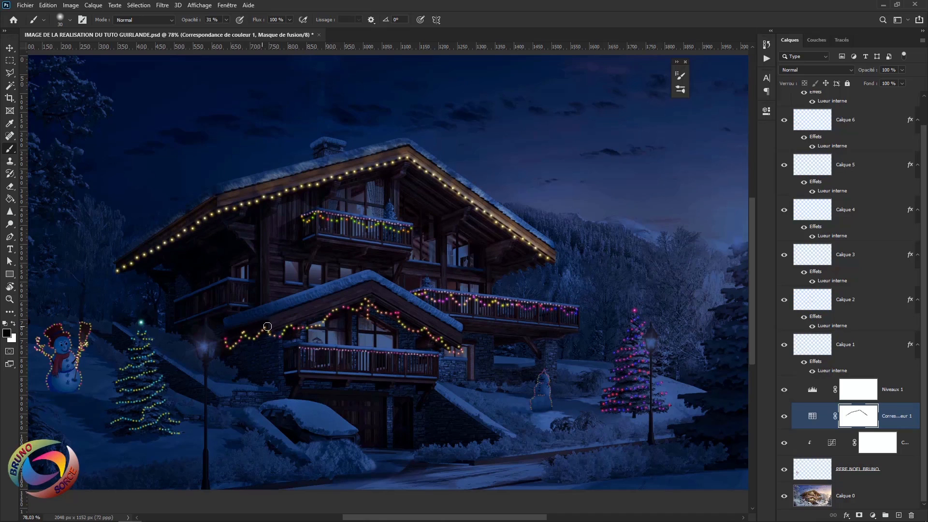
mouse_move(268, 319)
mouse_down()
mouse_move(369, 284)
mouse_move(456, 334)
mouse_move(450, 328)
mouse_up()
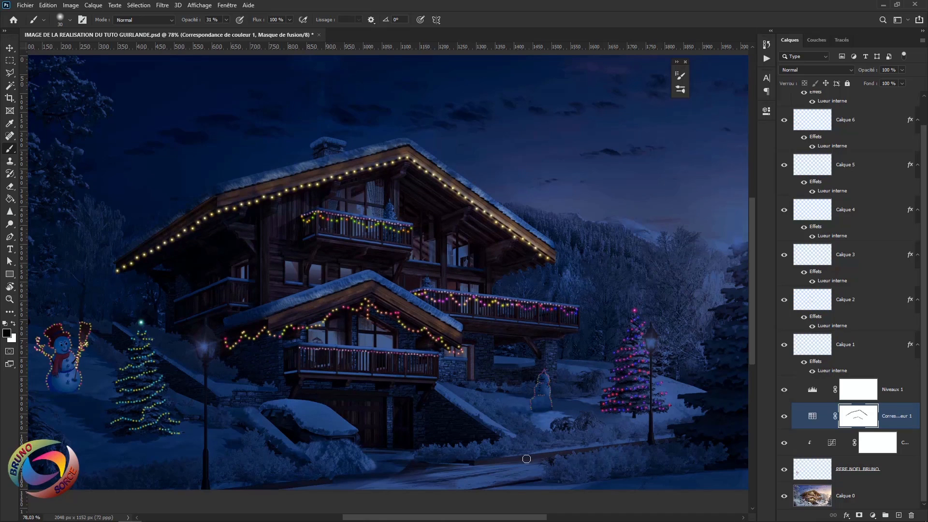